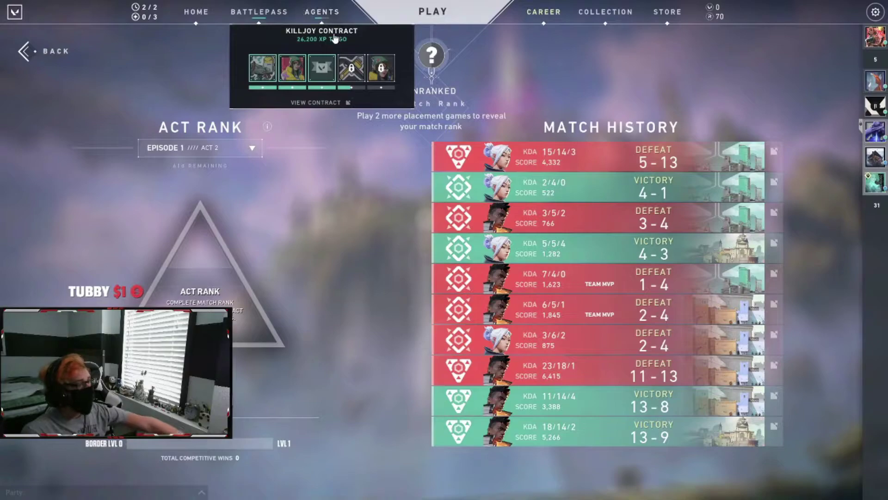
- Move between the battle pass, home and career match-history pages
{"action": "left_click", "coordinate": [259, 12]}
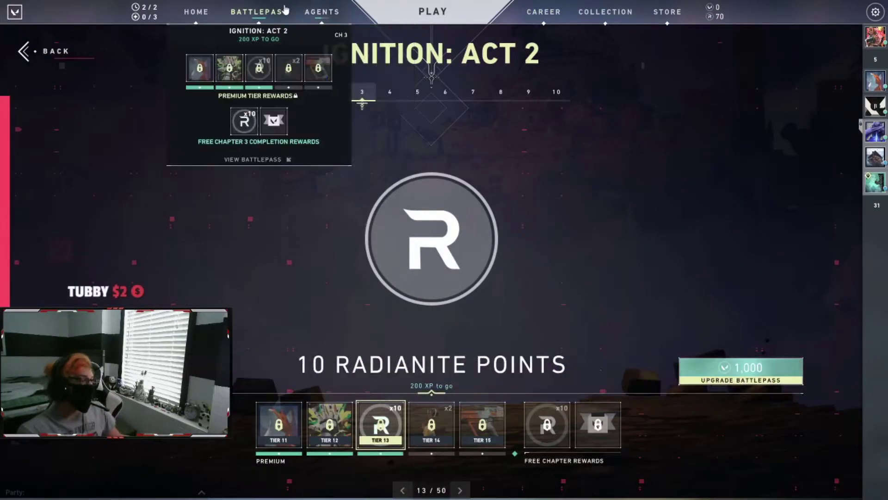
{"action": "left_click", "coordinate": [197, 12]}
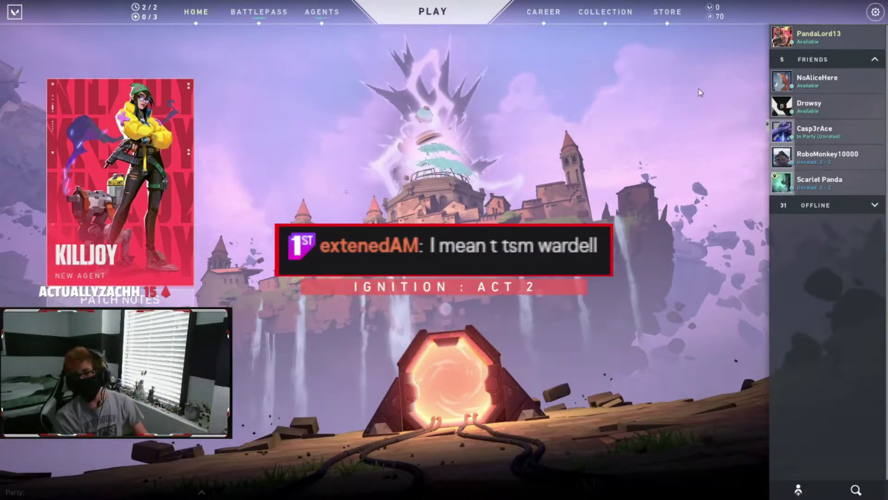
{"action": "left_click", "coordinate": [550, 16]}
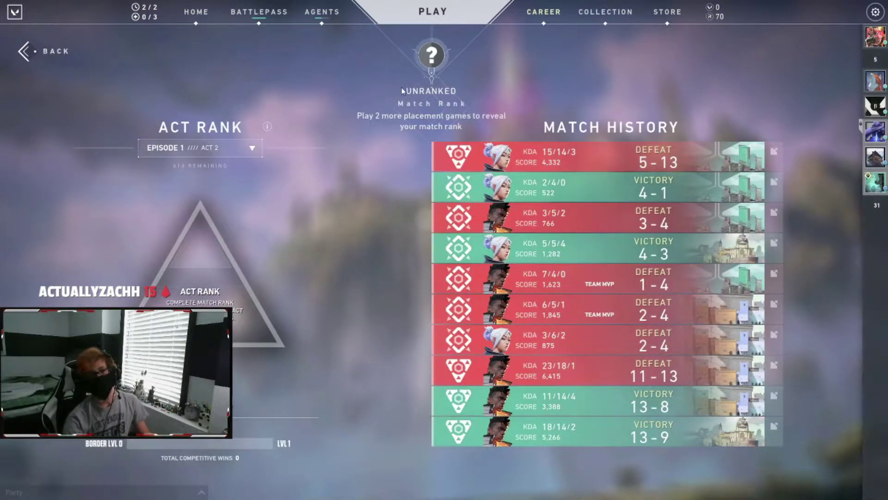
{"action": "left_click", "coordinate": [259, 11]}
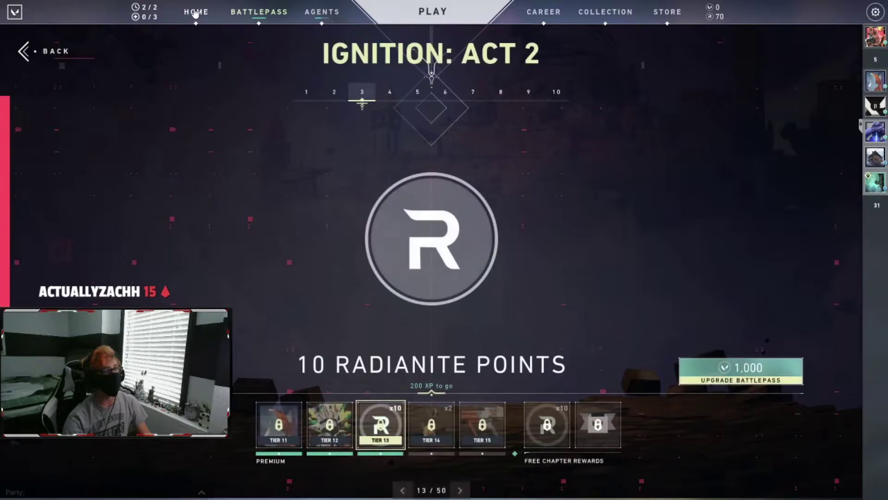
{"action": "left_click", "coordinate": [196, 12]}
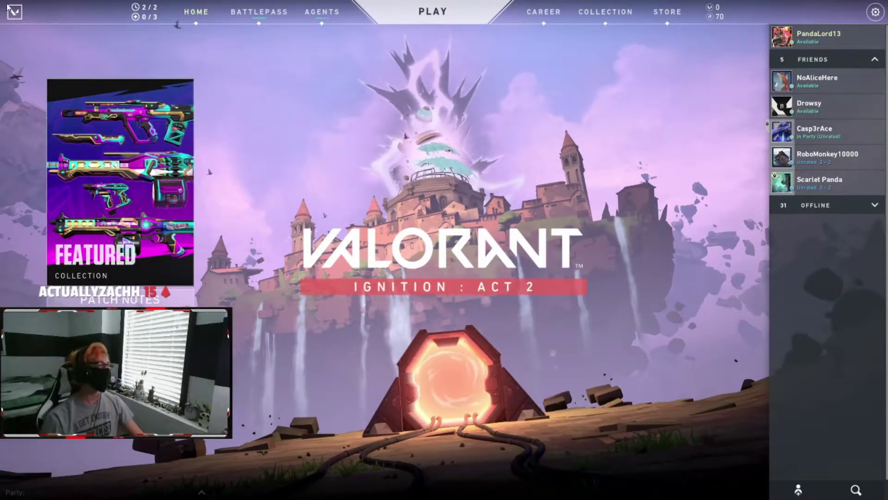
{"action": "left_click", "coordinate": [545, 12]}
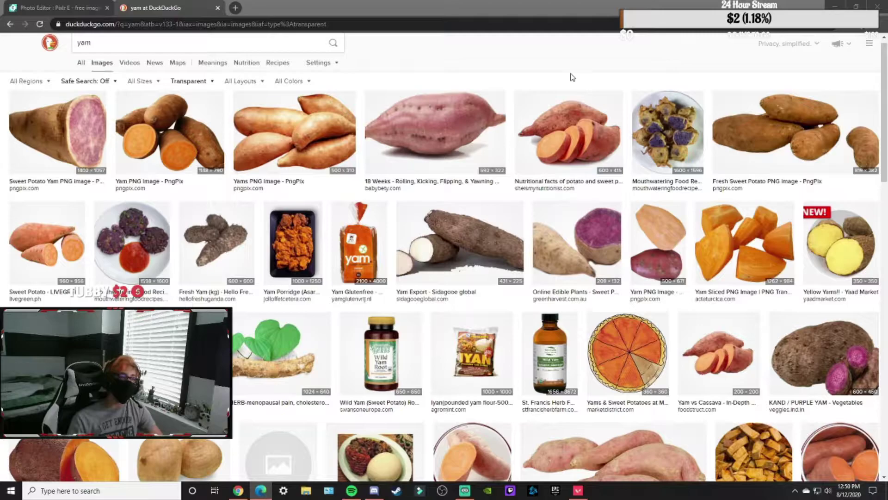
- Browse the yam image results and save the yam wearing a gold crown
{"action": "scroll", "coordinate": [571, 97], "scroll_direction": "down", "scroll_amount": 1}
{"action": "scroll", "coordinate": [571, 89], "scroll_direction": "down", "scroll_amount": 2}
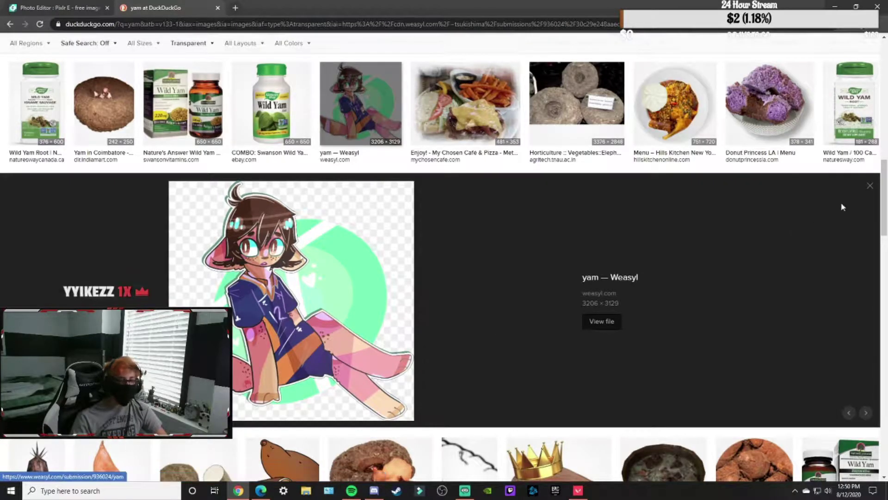
{"action": "left_click", "coordinate": [869, 185]}
{"action": "scroll", "coordinate": [566, 262], "scroll_direction": "down", "scroll_amount": 1}
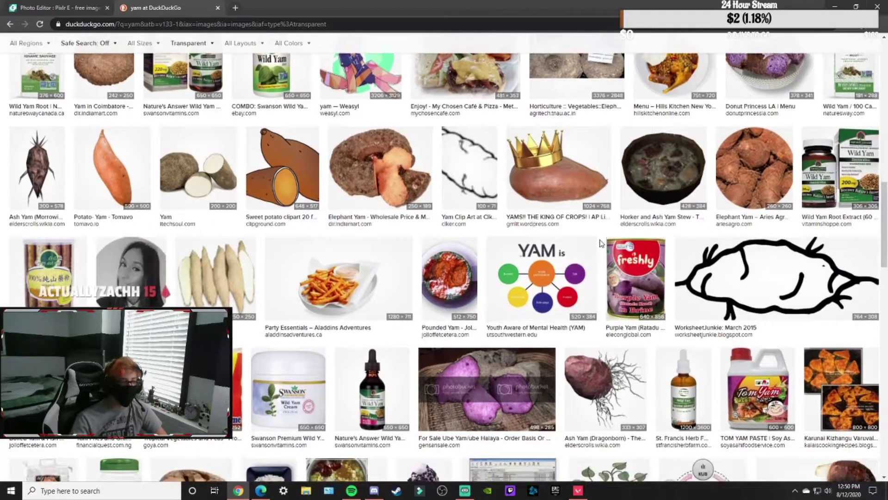
{"action": "scroll", "coordinate": [463, 185], "scroll_direction": "up", "scroll_amount": 2}
{"action": "left_click", "coordinate": [352, 102]}
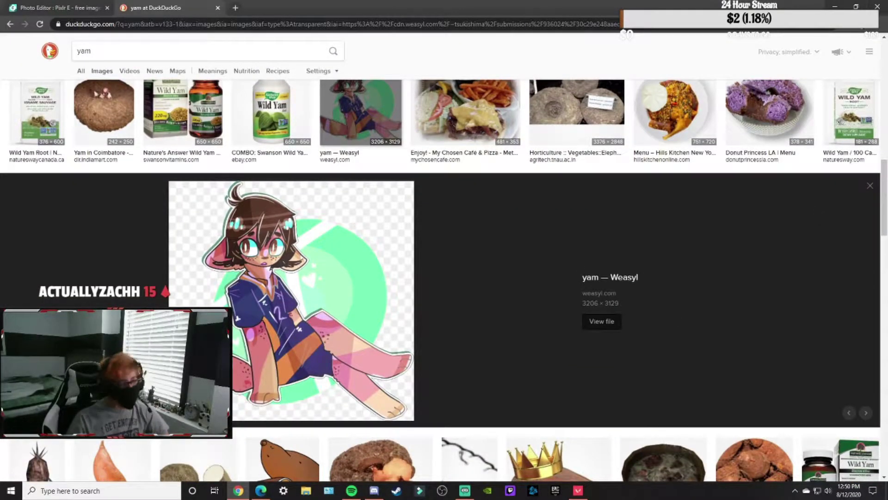
{"action": "left_click", "coordinate": [870, 191]}
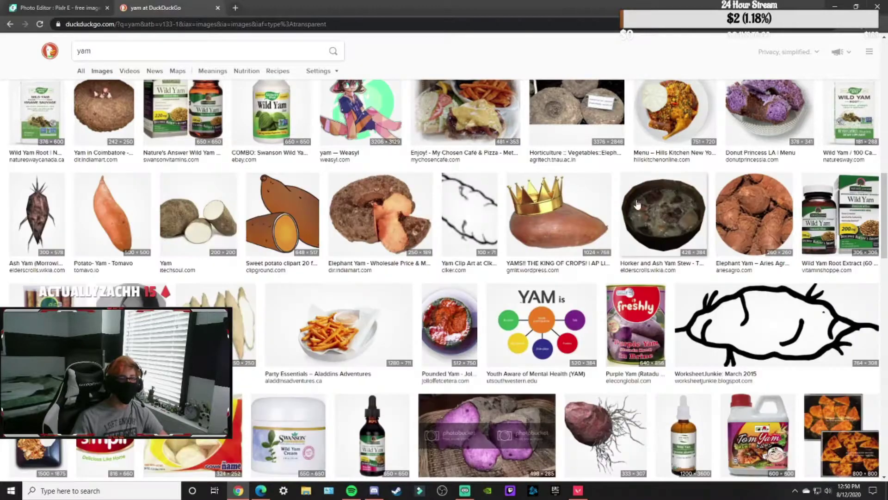
{"action": "scroll", "coordinate": [537, 209], "scroll_direction": "down", "scroll_amount": 1}
{"action": "left_click", "coordinate": [537, 208]}
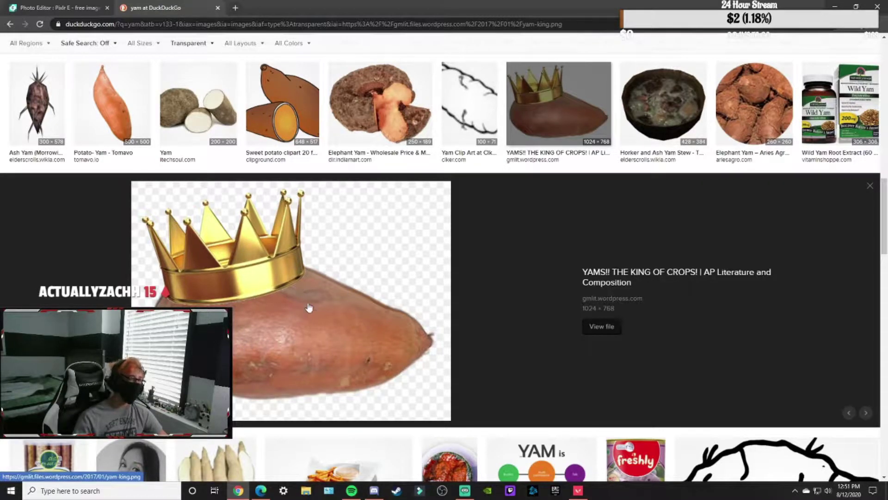
{"action": "right_click", "coordinate": [315, 329]}
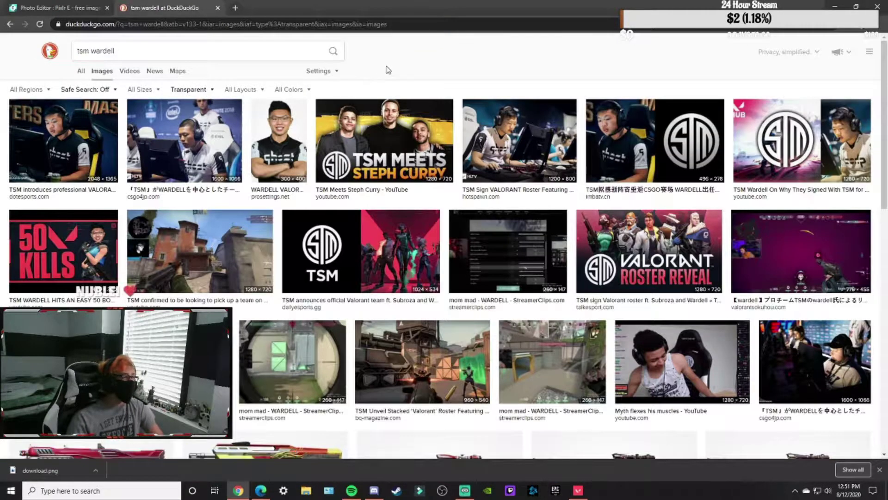
- Add the crowned yam as a layer, then shrink and position it over the player's head
{"action": "left_click", "coordinate": [292, 139]}
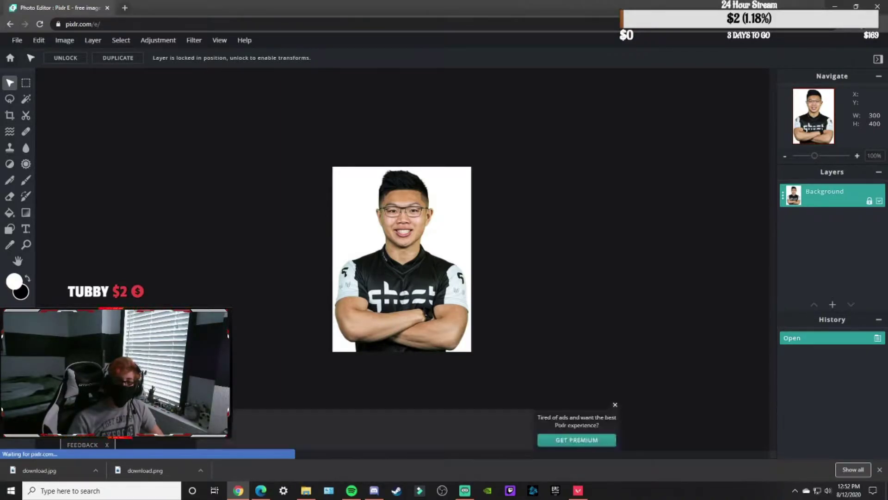
{"action": "left_click_drag", "start_coordinate": [138, 470], "coordinate": [634, 219]}
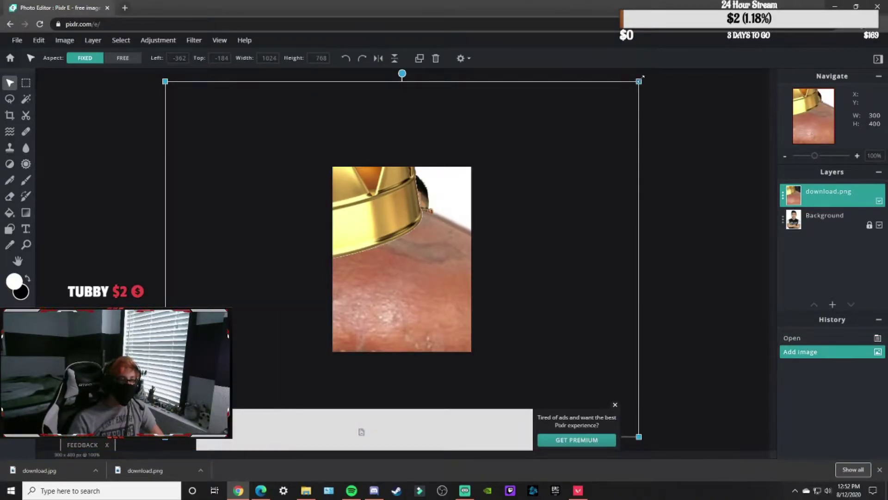
{"action": "left_click_drag", "start_coordinate": [643, 78], "coordinate": [379, 275]}
{"action": "left_click_drag", "start_coordinate": [317, 331], "coordinate": [442, 166]}
{"action": "mouse_move", "coordinate": [478, 136]}
{"action": "left_mouse_down"}
{"action": "mouse_move", "coordinate": [481, 154]}
{"action": "mouse_move", "coordinate": [441, 182]}
{"action": "left_mouse_up"}
{"action": "left_click_drag", "start_coordinate": [398, 250], "coordinate": [441, 217]}
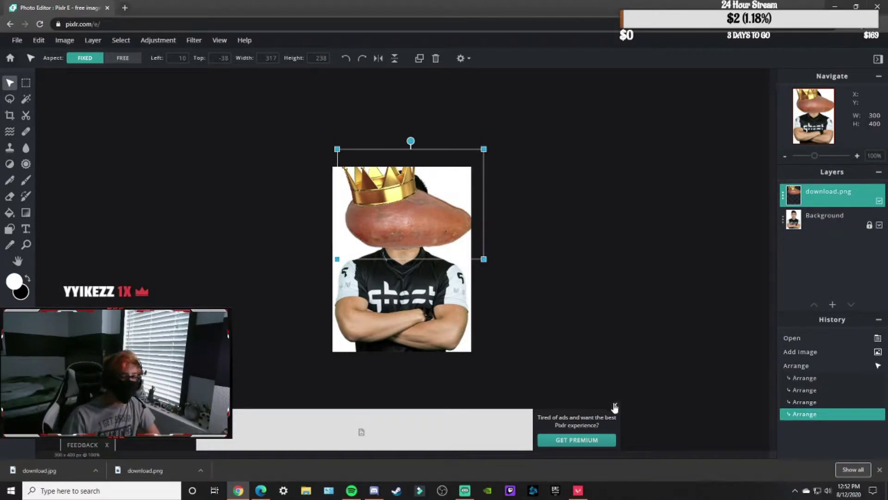
{"action": "left_click", "coordinate": [615, 406]}
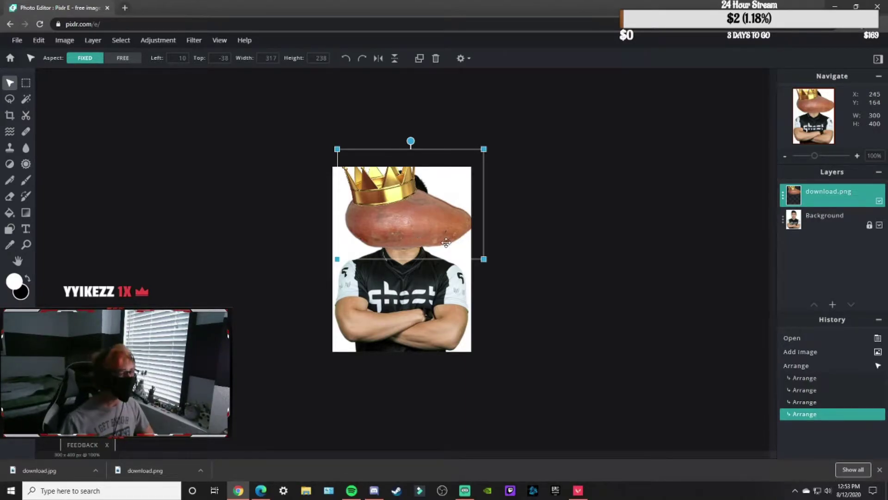
{"action": "left_click_drag", "start_coordinate": [401, 209], "coordinate": [417, 210]}
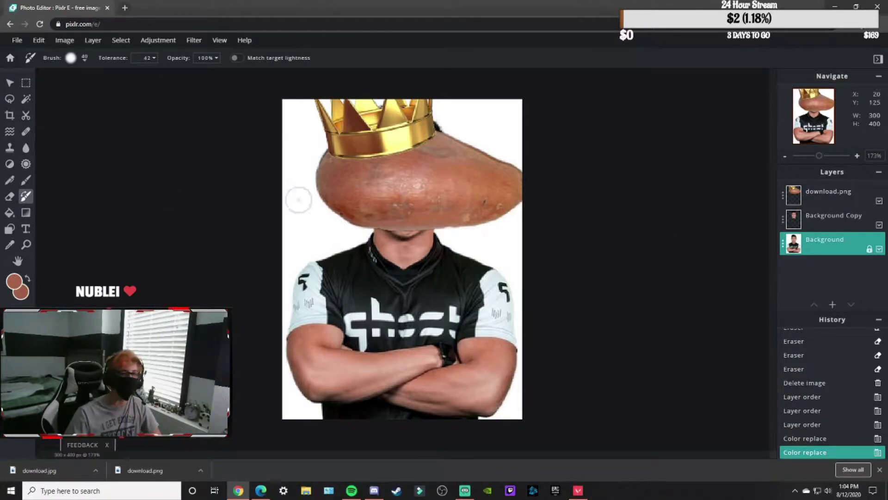
- Delete the Background Copy layer after trying it above and below the yam
{"action": "left_click", "coordinate": [835, 224]}
{"action": "left_click_drag", "start_coordinate": [835, 224], "coordinate": [830, 204]}
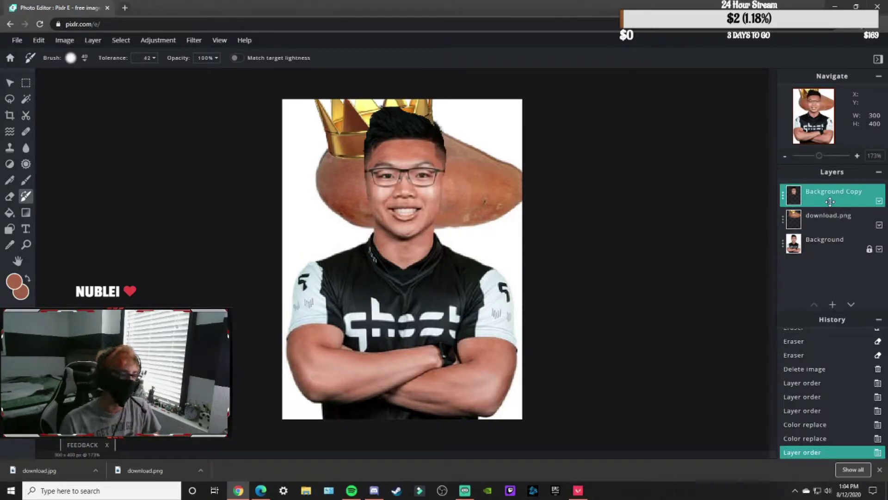
{"action": "left_click_drag", "start_coordinate": [830, 202], "coordinate": [837, 227]}
{"action": "left_click", "coordinate": [835, 227]}
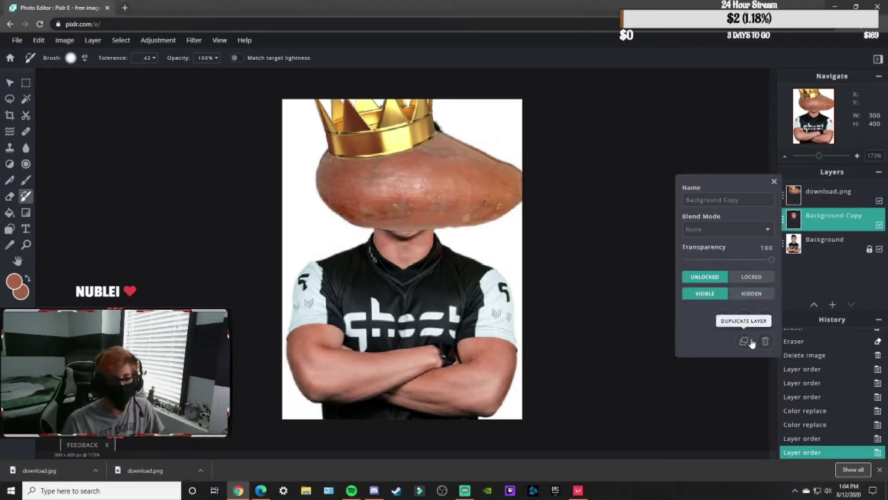
{"action": "left_click", "coordinate": [767, 341]}
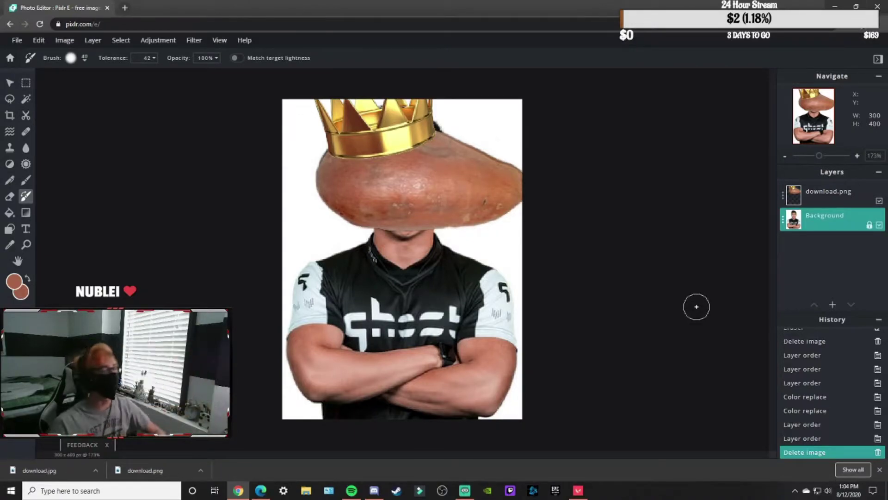
{"action": "key", "text": "v"}
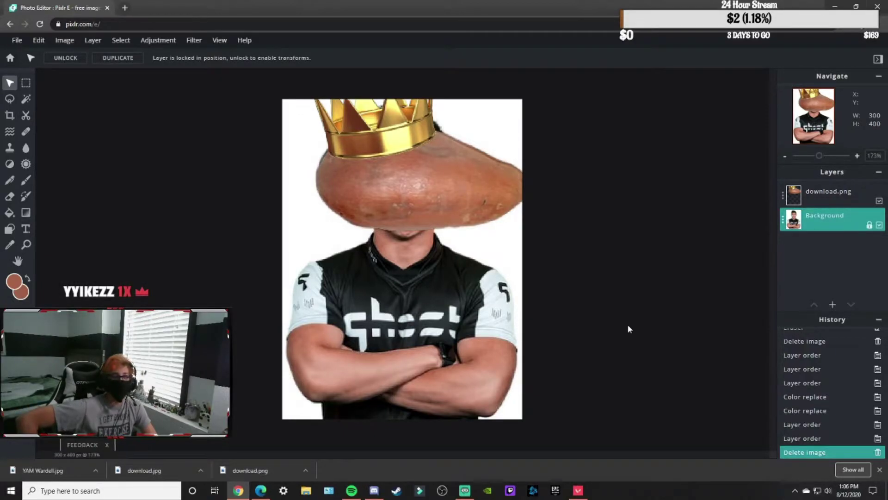
- Search images for 'frogger overwatch' in a new tab and preview the first player photo
{"action": "left_click", "coordinate": [125, 7]}
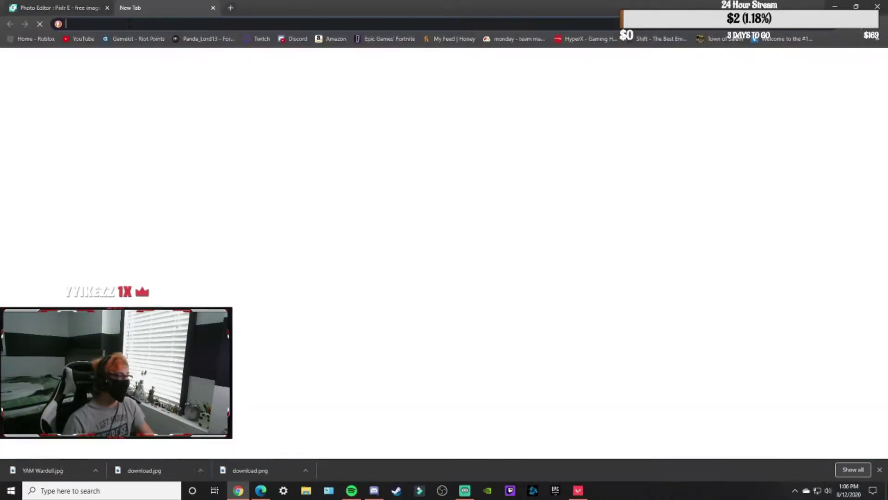
{"action": "type", "text": "frogger overwatch"}
{"action": "key", "text": "Return"}
{"action": "left_click", "coordinate": [101, 71]}
{"action": "left_click", "coordinate": [39, 138]}
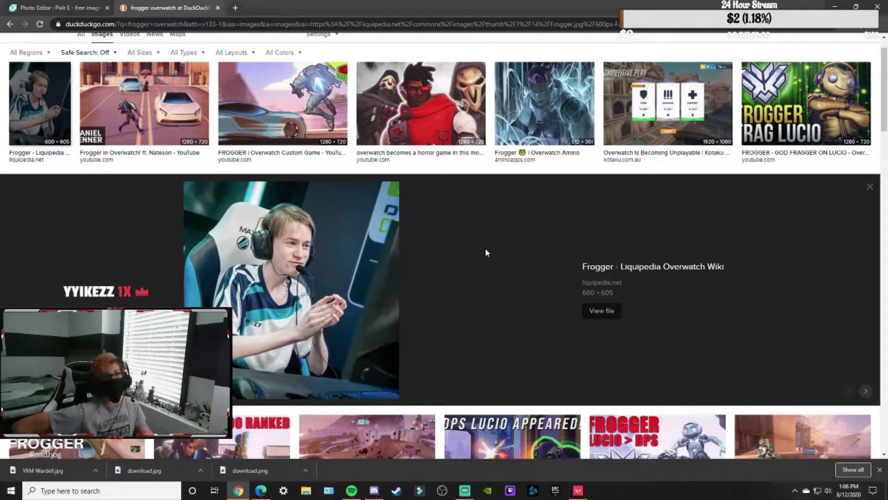
{"action": "scroll", "coordinate": [486, 250], "scroll_direction": "down", "scroll_amount": 3}
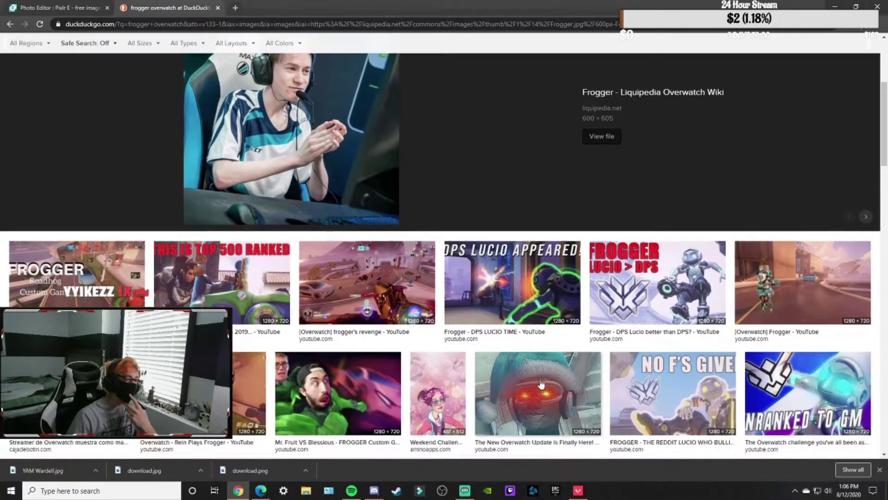
{"action": "scroll", "coordinate": [486, 250], "scroll_direction": "up", "scroll_amount": 4}
{"action": "scroll", "coordinate": [370, 240], "scroll_direction": "down", "scroll_amount": 1}
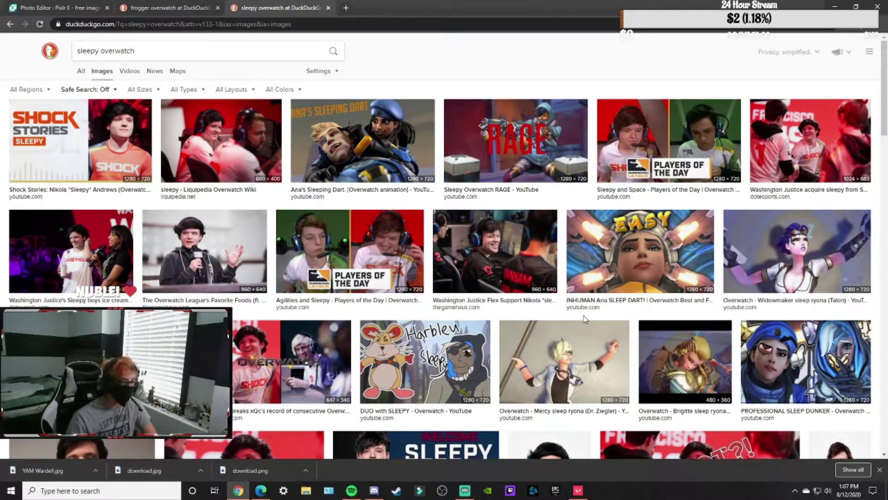
- Preview a transparent-background player headshot and scroll through the sleepy overwatch results
{"action": "left_click", "coordinate": [169, 361]}
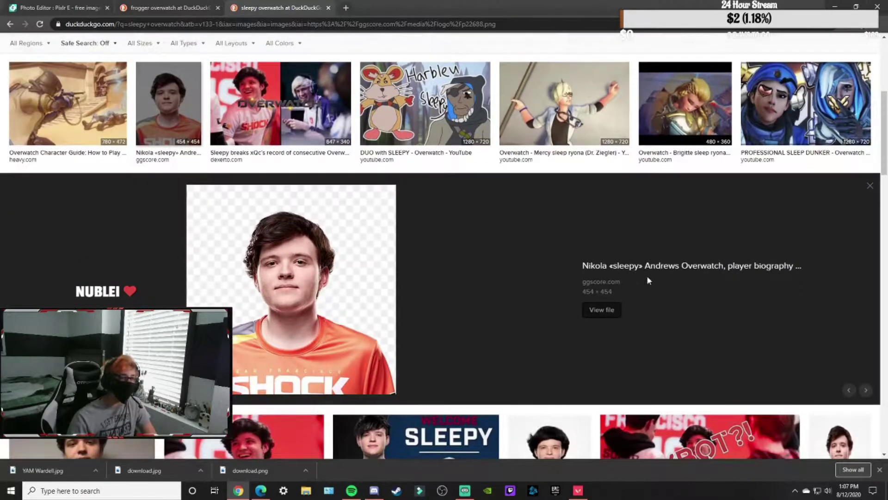
{"action": "left_click", "coordinate": [869, 186]}
{"action": "scroll", "coordinate": [454, 404], "scroll_direction": "down", "scroll_amount": 1}
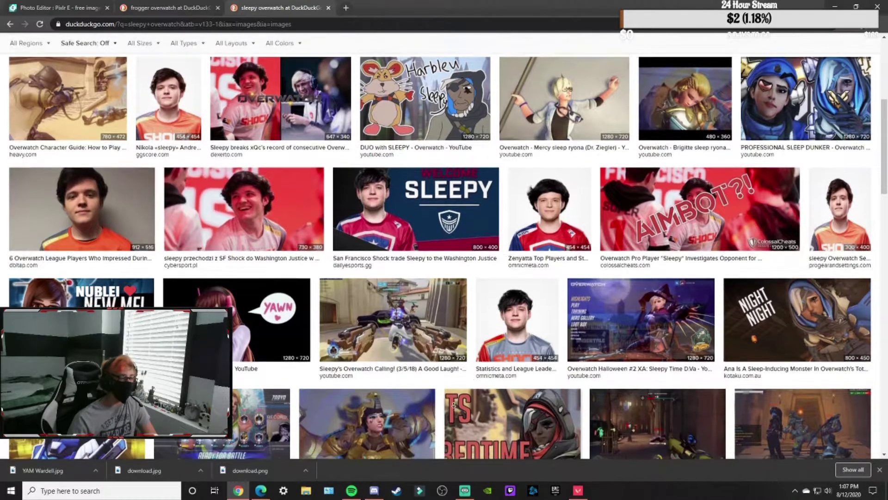
{"action": "scroll", "coordinate": [458, 394], "scroll_direction": "up", "scroll_amount": 2}
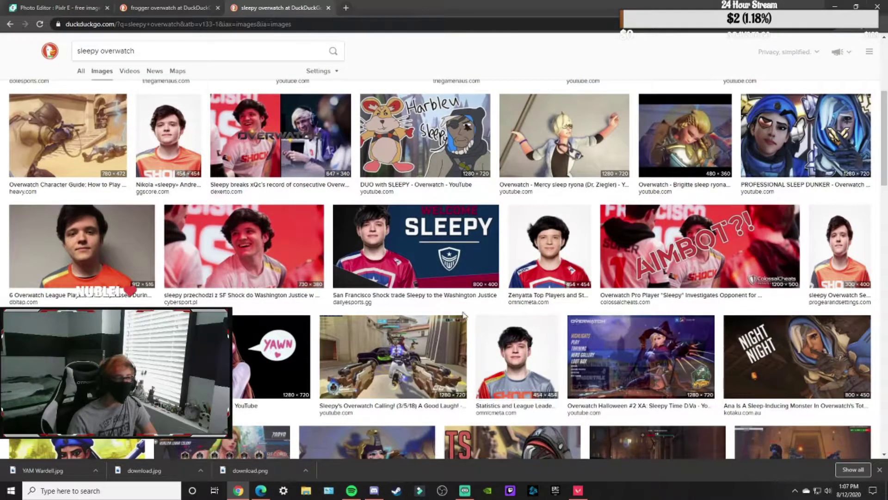
{"action": "scroll", "coordinate": [462, 275], "scroll_direction": "up", "scroll_amount": 1}
{"action": "scroll", "coordinate": [461, 274], "scroll_direction": "up", "scroll_amount": 5}
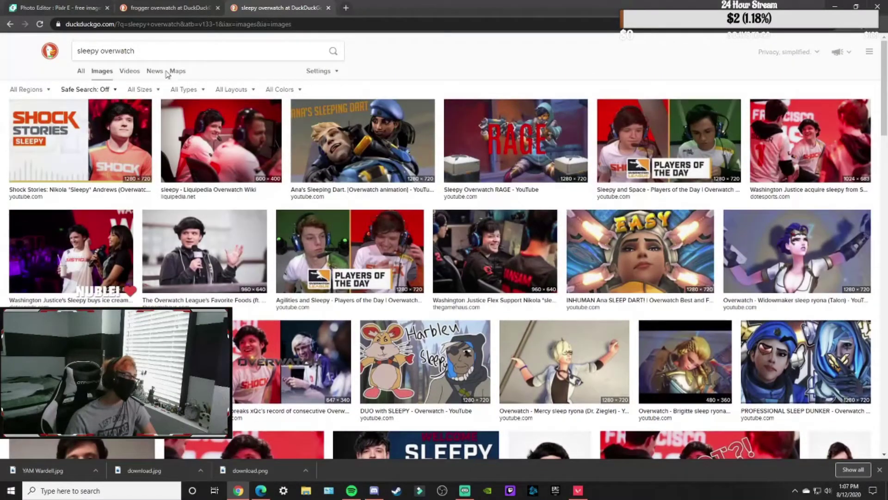
- Cycle through the open browser tabs, ending back on the sleepy overwatch image results
{"action": "left_click", "coordinate": [182, 5]}
{"action": "left_click", "coordinate": [263, 8]}
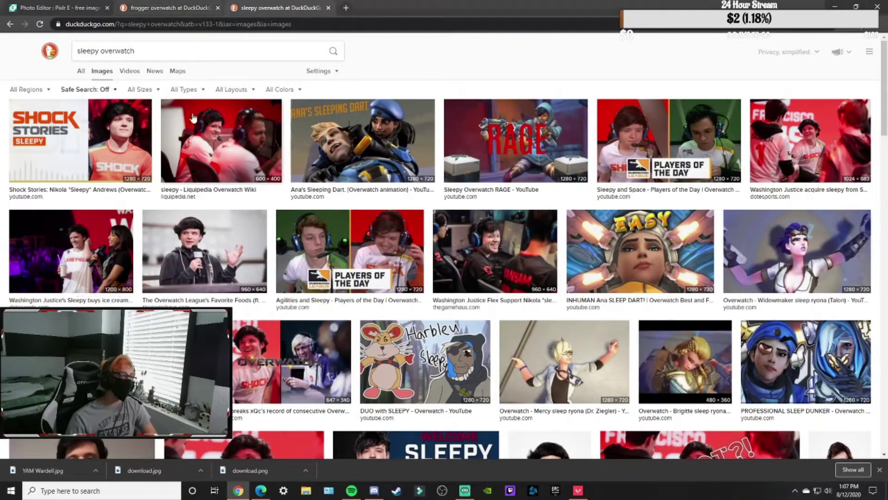
{"action": "left_click", "coordinate": [80, 139]}
{"action": "left_click", "coordinate": [190, 6]}
{"action": "key", "text": "ctrl+Tab"}
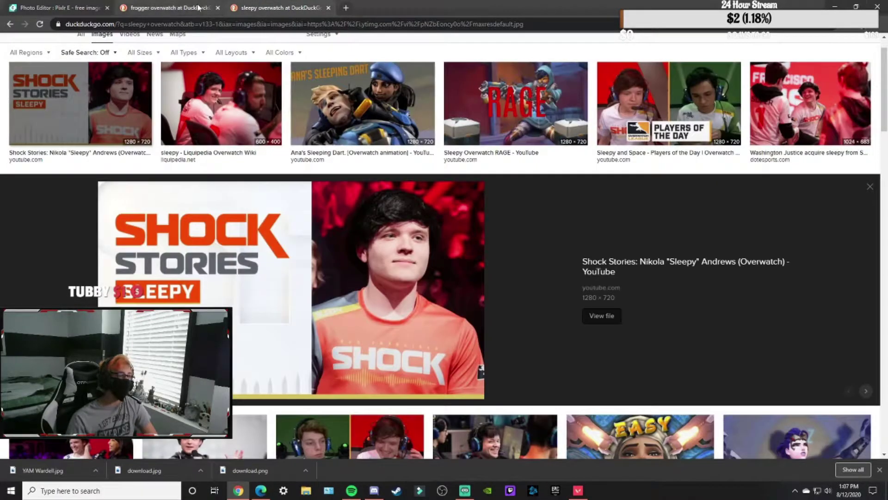
{"action": "left_click", "coordinate": [172, 5]}
{"action": "key", "text": "ctrl+Tab"}
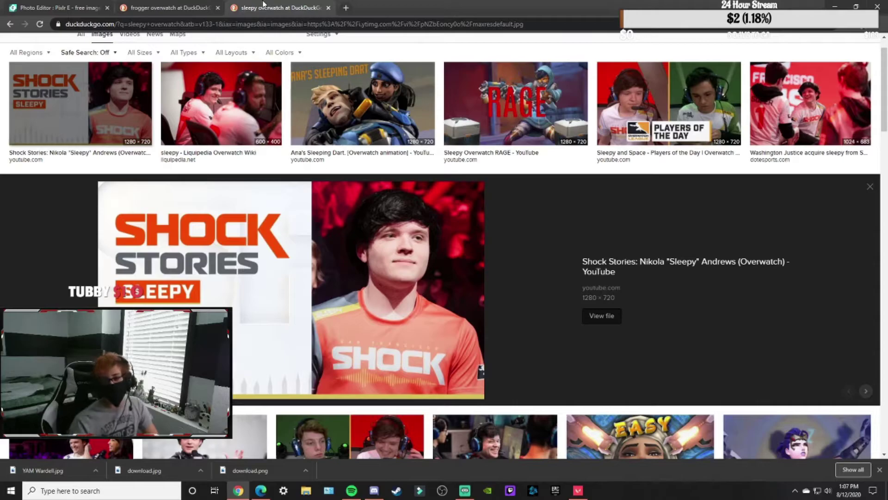
{"action": "left_click", "coordinate": [200, 6]}
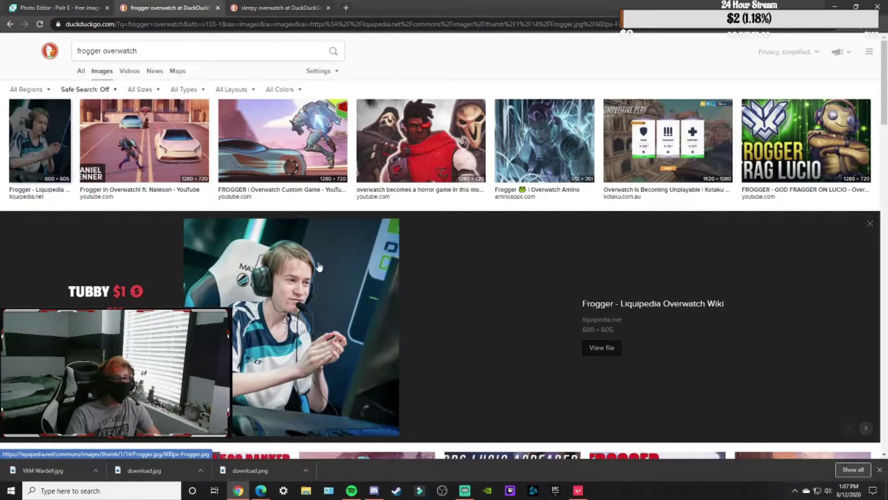
{"action": "left_click", "coordinate": [254, 6]}
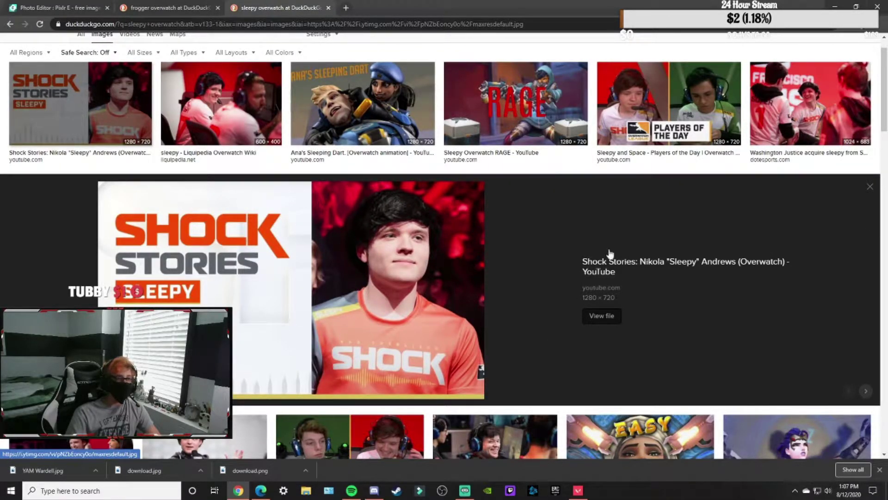
- Preview and save the Ana 'Night Night' image and the laughing Sleepy photo
{"action": "scroll", "coordinate": [563, 218], "scroll_direction": "down", "scroll_amount": 3}
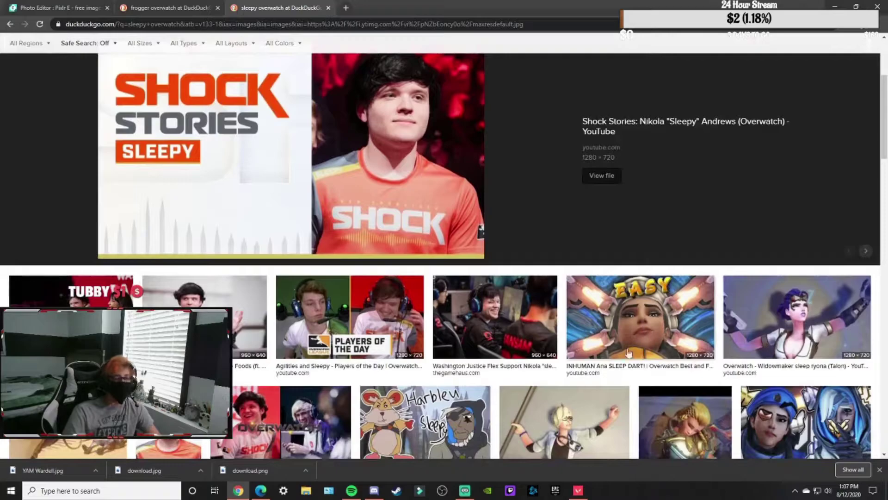
{"action": "scroll", "coordinate": [581, 346], "scroll_direction": "down", "scroll_amount": 5}
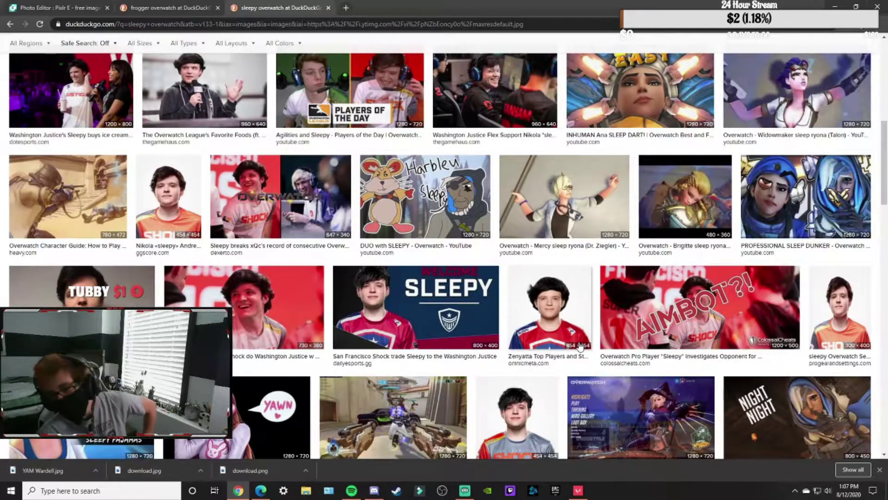
{"action": "scroll", "coordinate": [771, 347], "scroll_direction": "down", "scroll_amount": 2}
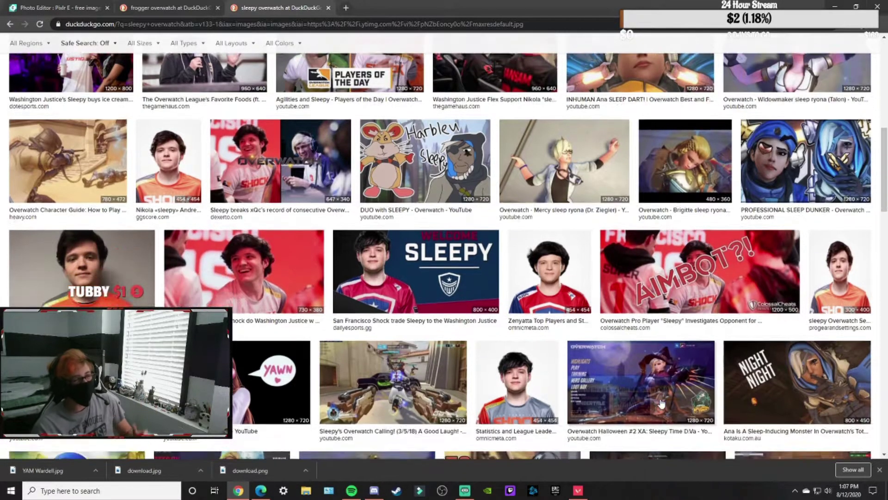
{"action": "left_click", "coordinate": [789, 327]}
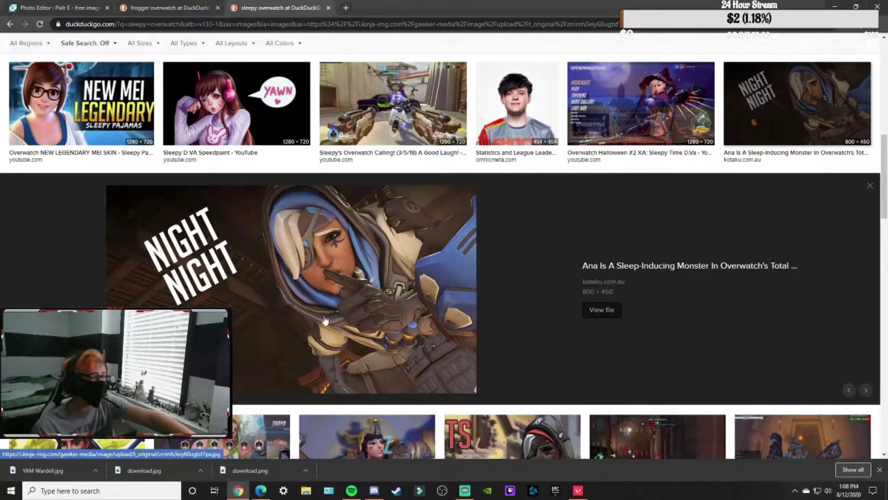
{"action": "scroll", "coordinate": [415, 315], "scroll_direction": "up", "scroll_amount": 5}
{"action": "scroll", "coordinate": [489, 202], "scroll_direction": "down", "scroll_amount": 4}
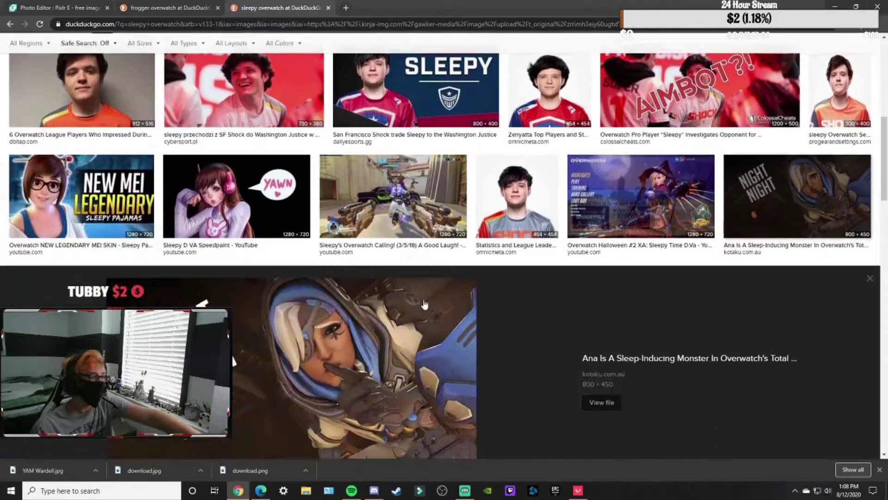
{"action": "left_click", "coordinate": [271, 111]}
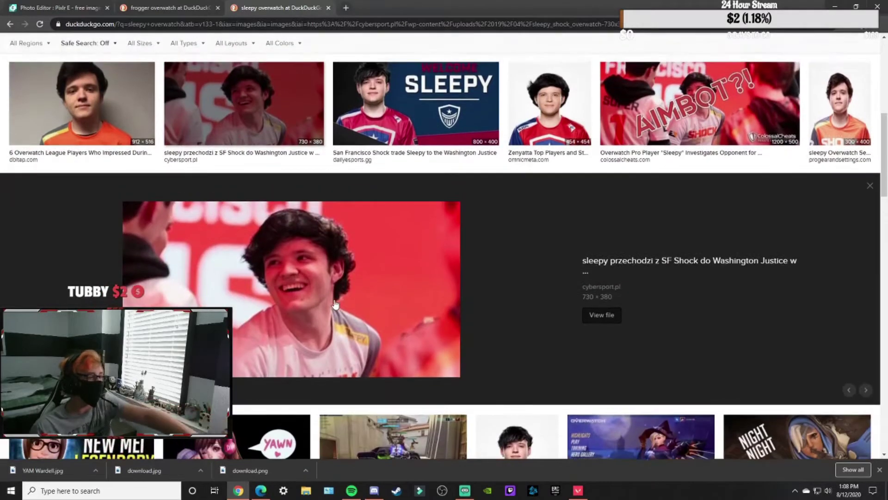
{"action": "left_click", "coordinate": [869, 186]}
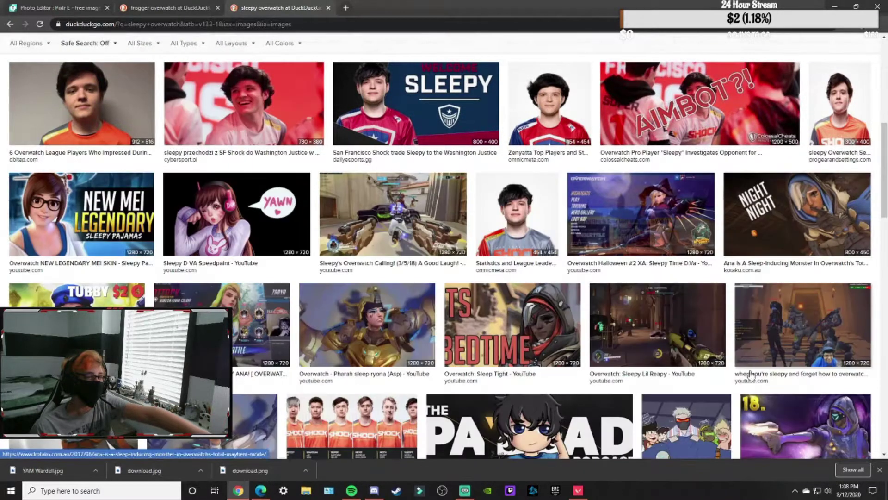
{"action": "left_click", "coordinate": [774, 240]}
{"action": "scroll", "coordinate": [487, 300], "scroll_direction": "up", "scroll_amount": 1}
{"action": "scroll", "coordinate": [463, 305], "scroll_direction": "down", "scroll_amount": 2}
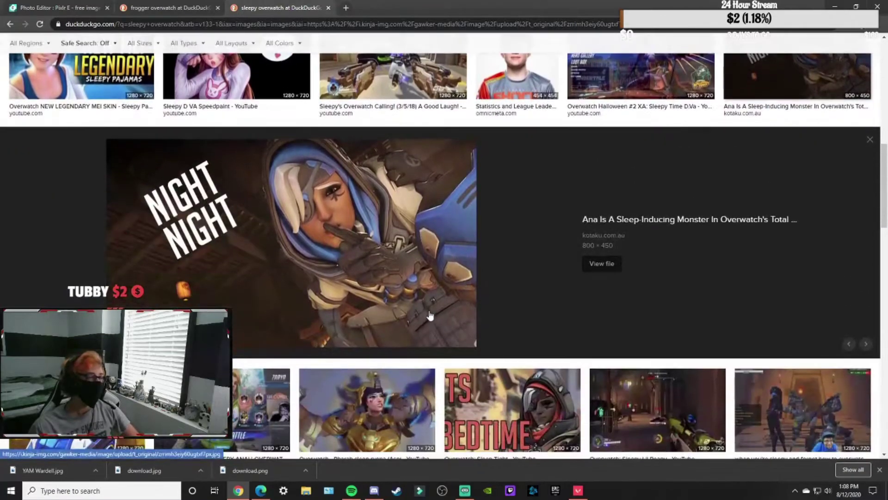
{"action": "scroll", "coordinate": [430, 315], "scroll_direction": "up", "scroll_amount": 1}
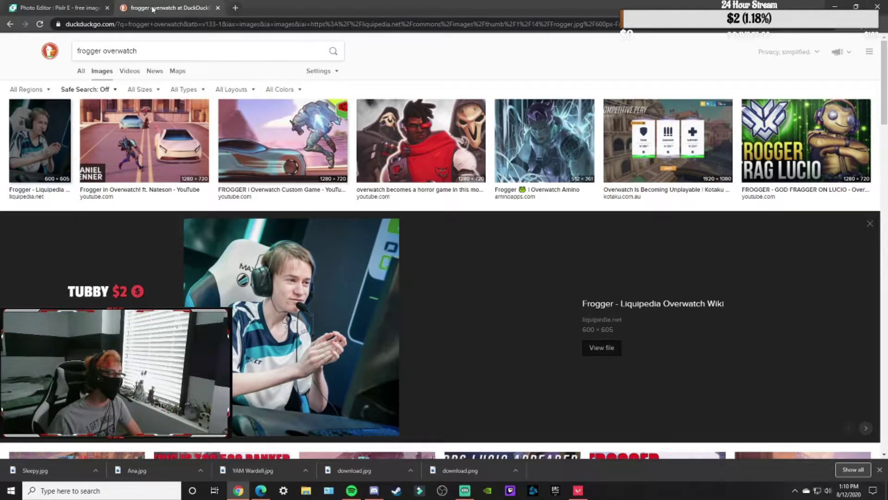
{"action": "key", "text": "ctrl+Tab"}
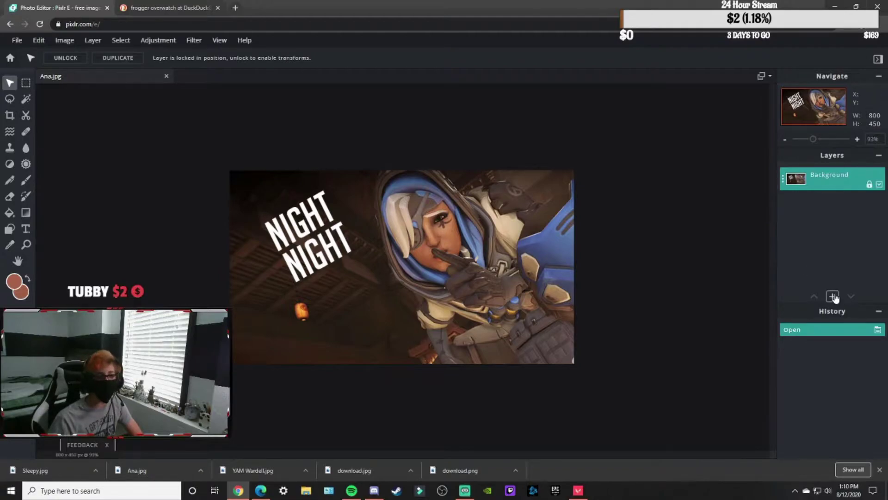
- Add Sleepy.jpg as a layer and erase the background and torso around his head
{"action": "left_click", "coordinate": [833, 296]}
{"action": "left_click", "coordinate": [444, 242]}
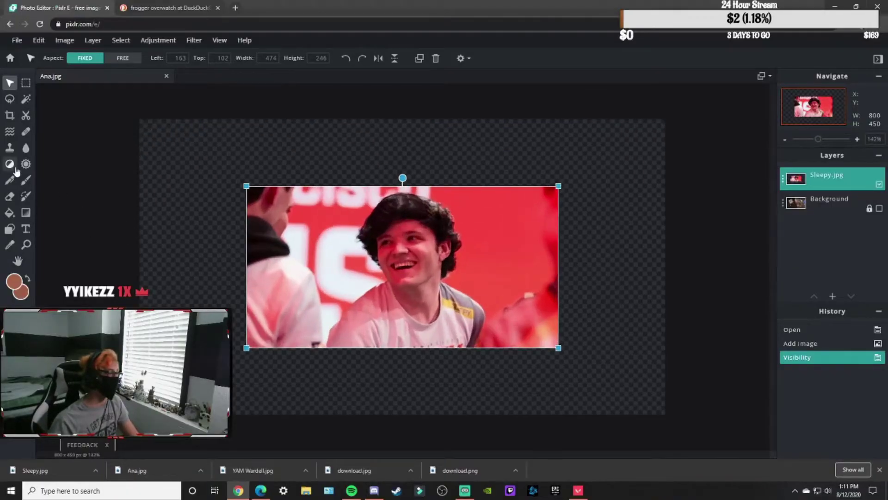
{"action": "left_click", "coordinate": [9, 196]}
{"action": "mouse_move", "coordinate": [356, 173]}
{"action": "left_mouse_down"}
{"action": "mouse_move", "coordinate": [287, 297]}
{"action": "mouse_move", "coordinate": [285, 337]}
{"action": "mouse_move", "coordinate": [301, 234]}
{"action": "mouse_move", "coordinate": [231, 307]}
{"action": "mouse_move", "coordinate": [279, 297]}
{"action": "mouse_move", "coordinate": [292, 188]}
{"action": "mouse_move", "coordinate": [286, 195]}
{"action": "left_mouse_up"}
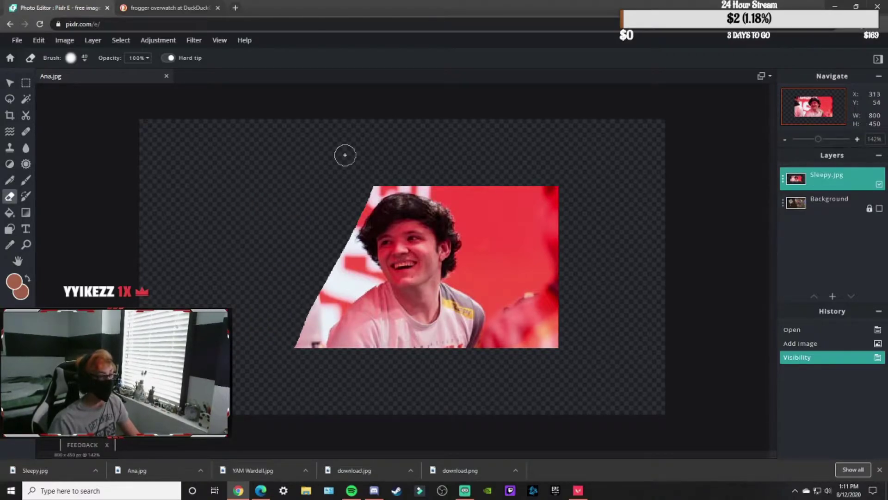
{"action": "mouse_move", "coordinate": [472, 186]}
{"action": "left_mouse_down"}
{"action": "mouse_move", "coordinate": [504, 297]}
{"action": "mouse_move", "coordinate": [531, 353]}
{"action": "mouse_move", "coordinate": [561, 345]}
{"action": "mouse_move", "coordinate": [556, 170]}
{"action": "left_mouse_up"}
{"action": "mouse_move", "coordinate": [556, 343]}
{"action": "left_mouse_down"}
{"action": "mouse_move", "coordinate": [515, 288]}
{"action": "mouse_move", "coordinate": [490, 184]}
{"action": "mouse_move", "coordinate": [508, 254]}
{"action": "mouse_move", "coordinate": [531, 261]}
{"action": "mouse_move", "coordinate": [525, 174]}
{"action": "left_mouse_up"}
{"action": "scroll", "coordinate": [499, 267], "scroll_direction": "up", "scroll_amount": 2}
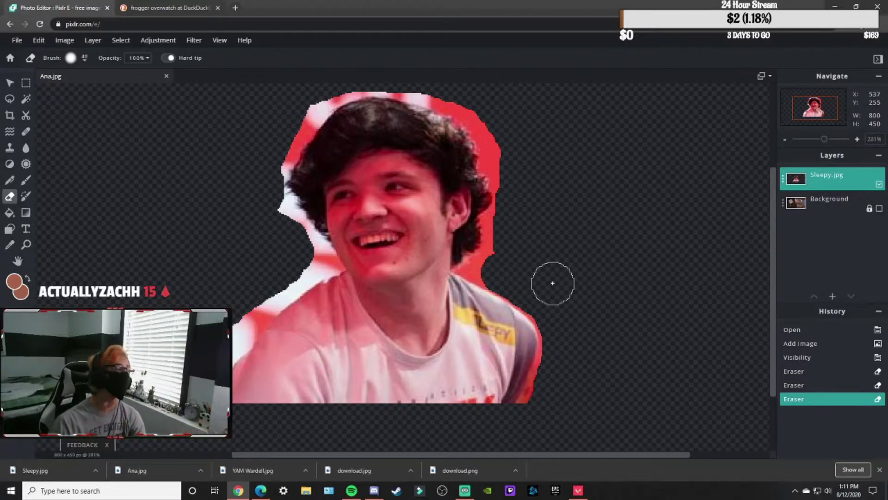
{"action": "mouse_move", "coordinate": [548, 277]}
{"action": "left_mouse_down"}
{"action": "mouse_move", "coordinate": [259, 360]}
{"action": "mouse_move", "coordinate": [577, 269]}
{"action": "mouse_move", "coordinate": [294, 318]}
{"action": "mouse_move", "coordinate": [290, 359]}
{"action": "mouse_move", "coordinate": [245, 405]}
{"action": "mouse_move", "coordinate": [538, 430]}
{"action": "mouse_move", "coordinate": [491, 368]}
{"action": "left_mouse_up"}
{"action": "scroll", "coordinate": [522, 262], "scroll_direction": "down", "scroll_amount": 1}
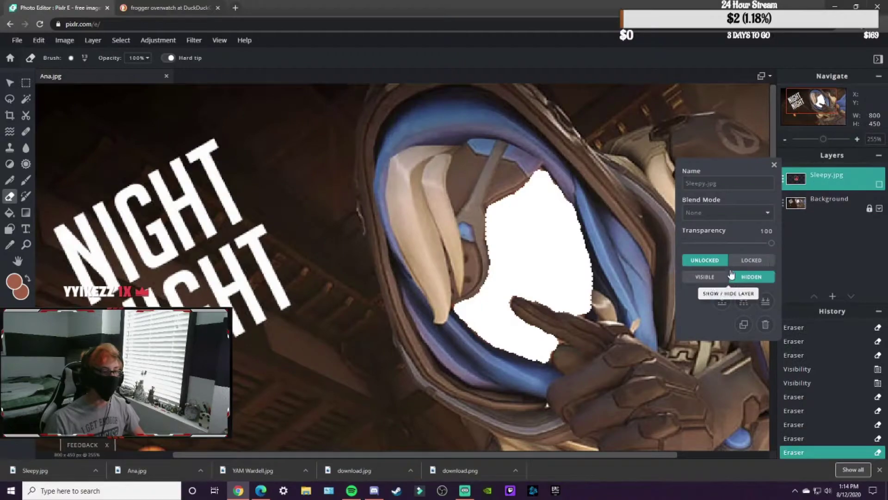
- Make the Sleepy layer visible and move his head up over Ana's face
{"action": "left_click", "coordinate": [704, 277]}
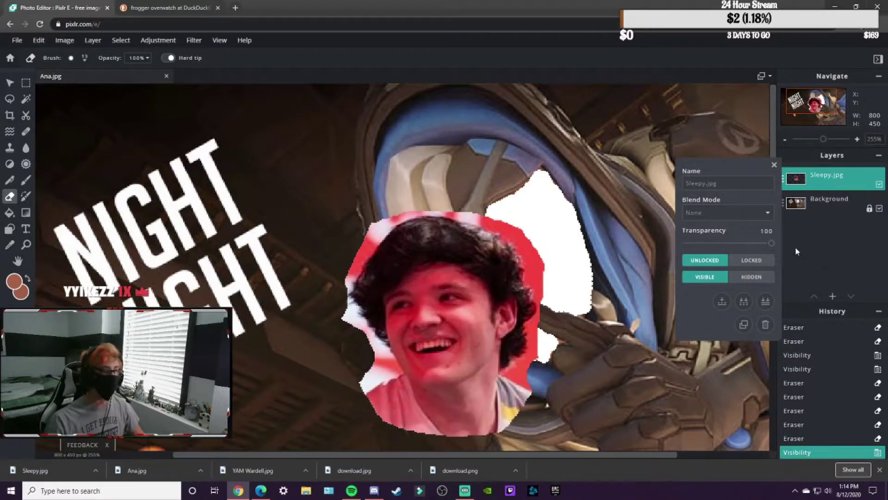
{"action": "left_click", "coordinate": [10, 82]}
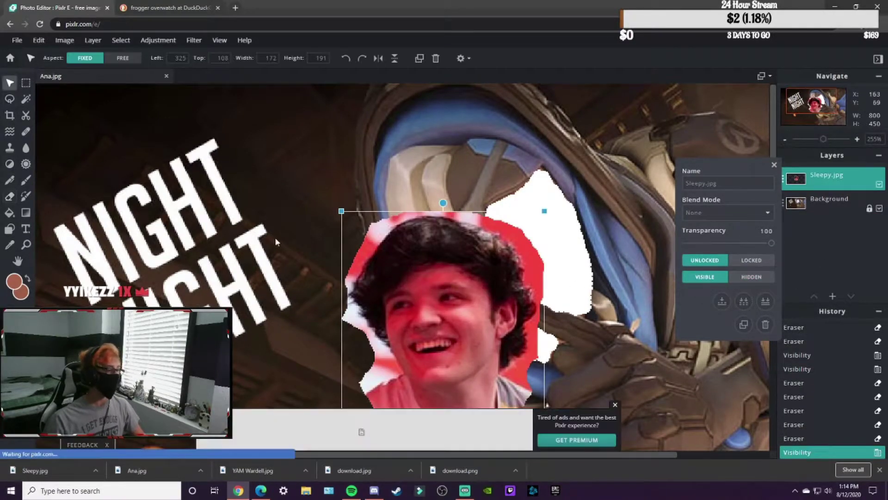
{"action": "left_click", "coordinate": [774, 165]}
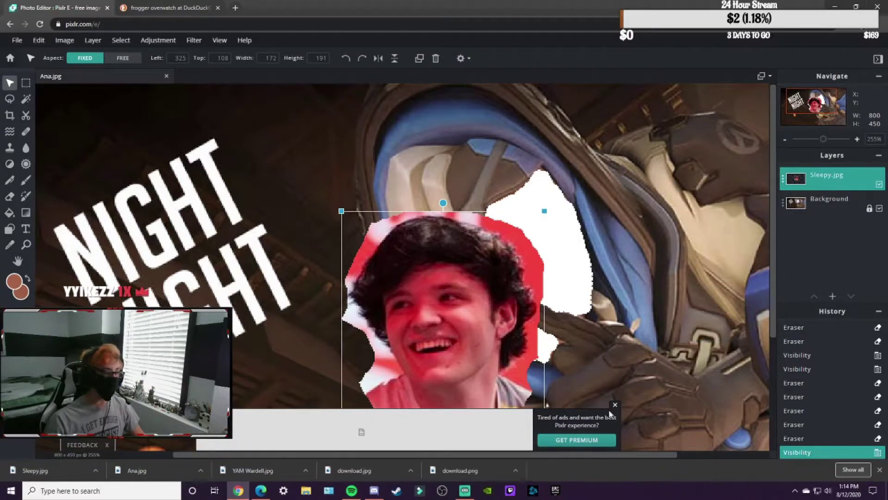
{"action": "left_click", "coordinate": [615, 405]}
{"action": "left_click_drag", "start_coordinate": [432, 342], "coordinate": [428, 259]}
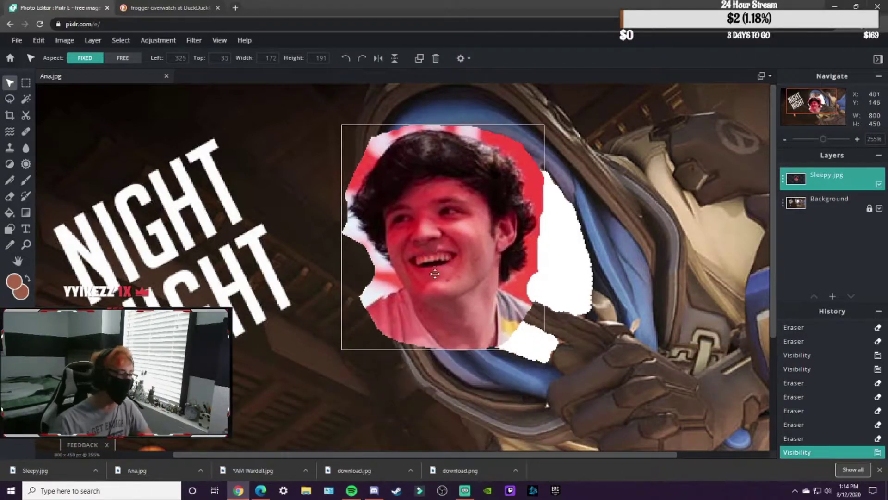
{"action": "right_click", "coordinate": [433, 278]}
{"action": "left_click", "coordinate": [427, 246]}
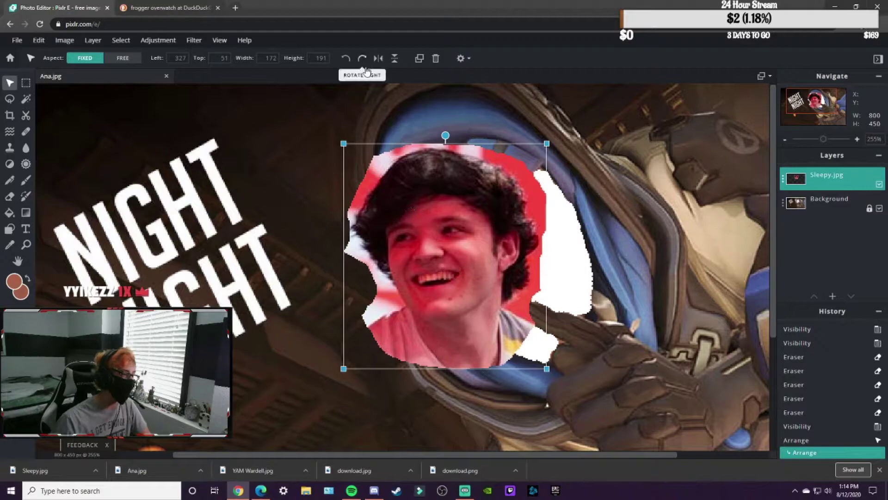
- Mirror and rotate Sleepy's head to tilt like Ana's hood, then reposition it
{"action": "left_click", "coordinate": [378, 58]}
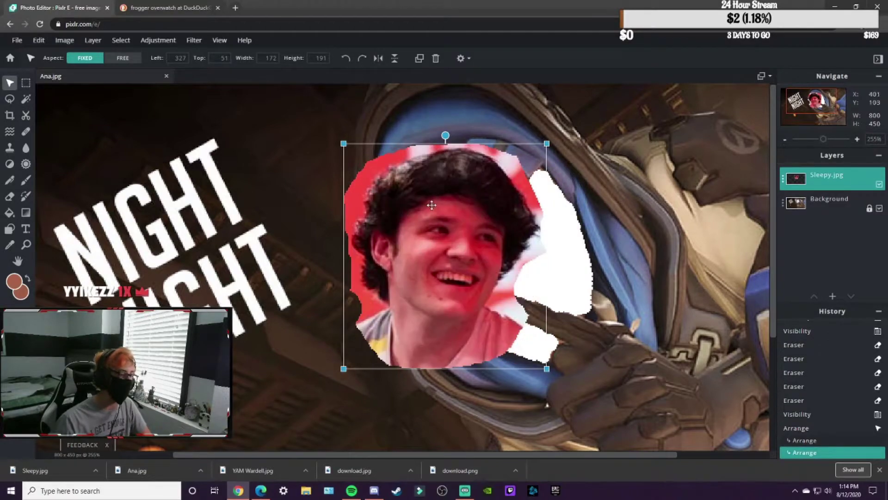
{"action": "left_click_drag", "start_coordinate": [445, 135], "coordinate": [383, 152]}
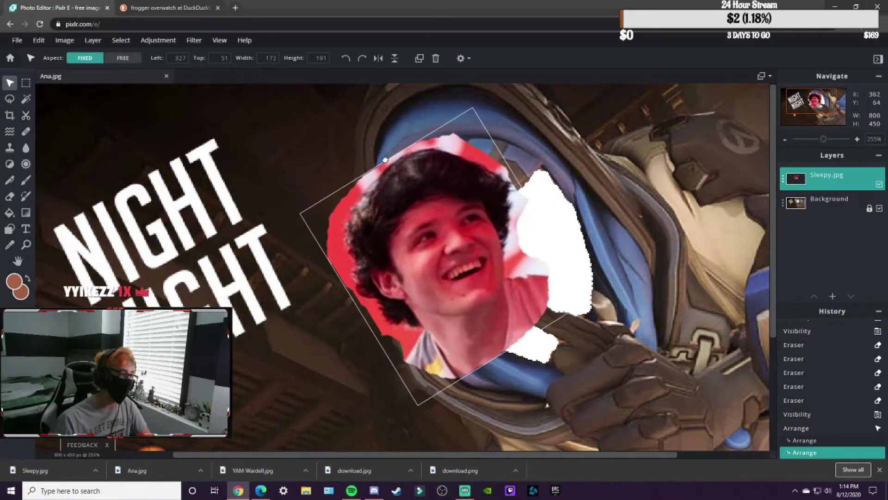
{"action": "left_click_drag", "start_coordinate": [442, 240], "coordinate": [517, 270]}
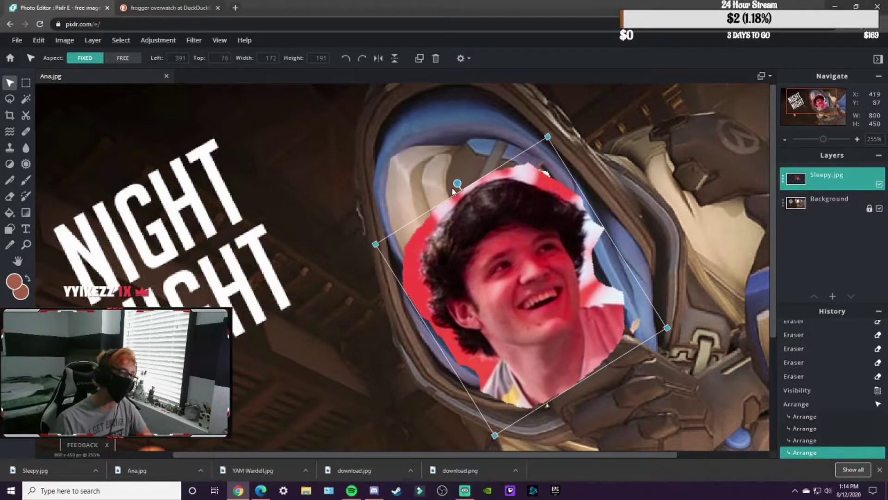
{"action": "left_click", "coordinate": [378, 59]}
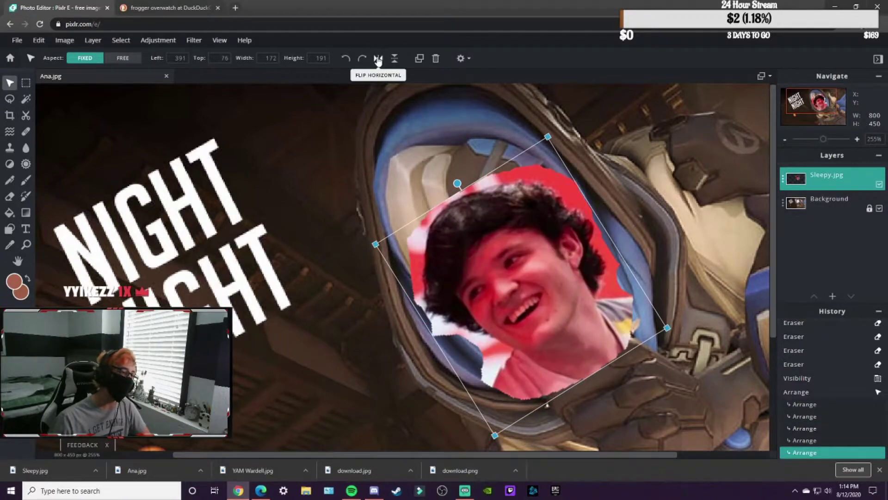
{"action": "scroll", "coordinate": [470, 292], "scroll_direction": "down", "scroll_amount": 2}
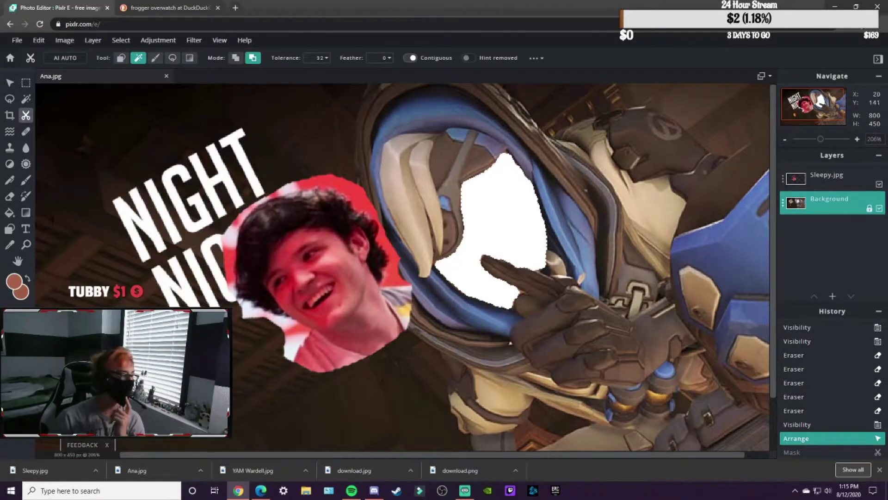
- Move the face cutout onto Ana's face, unlock the Background layer and stack it above
{"action": "left_click", "coordinate": [10, 82]}
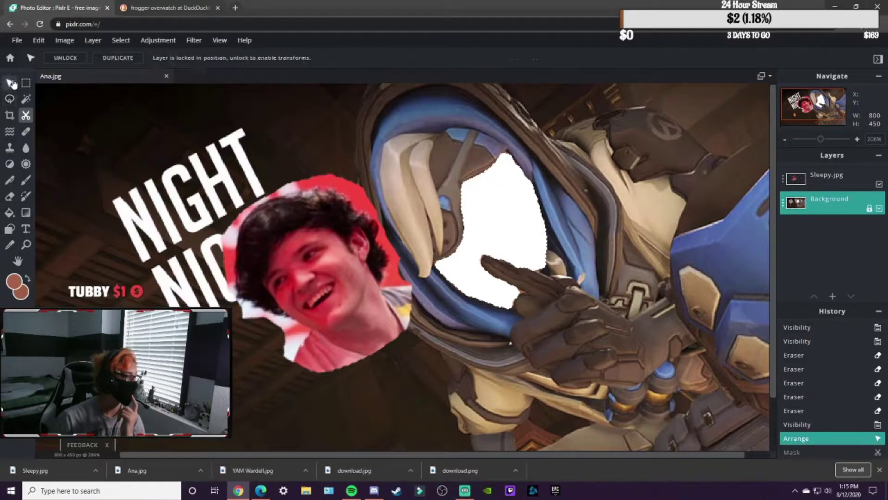
{"action": "left_click_drag", "start_coordinate": [304, 284], "coordinate": [470, 255]}
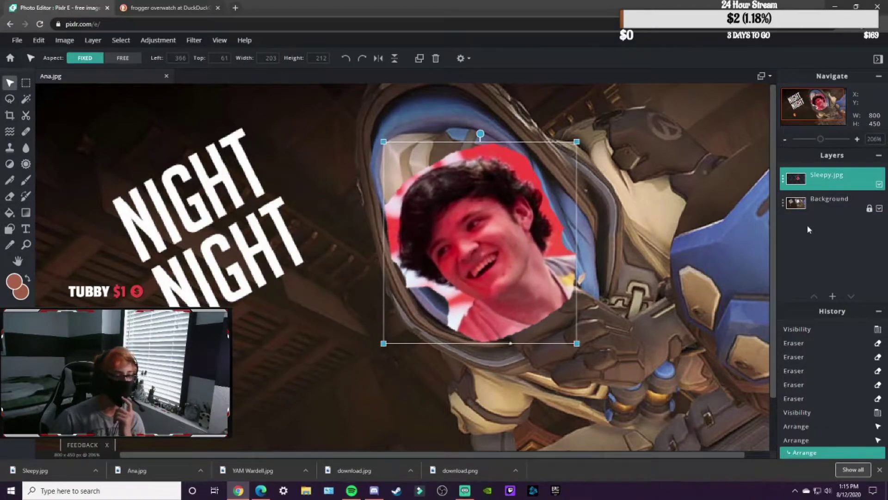
{"action": "left_click", "coordinate": [818, 202]}
{"action": "left_click", "coordinate": [821, 210]}
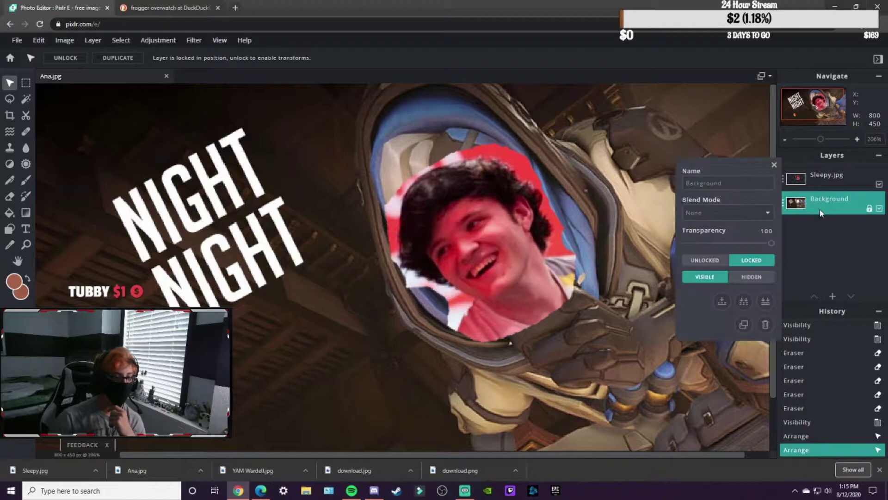
{"action": "left_click", "coordinate": [705, 260]}
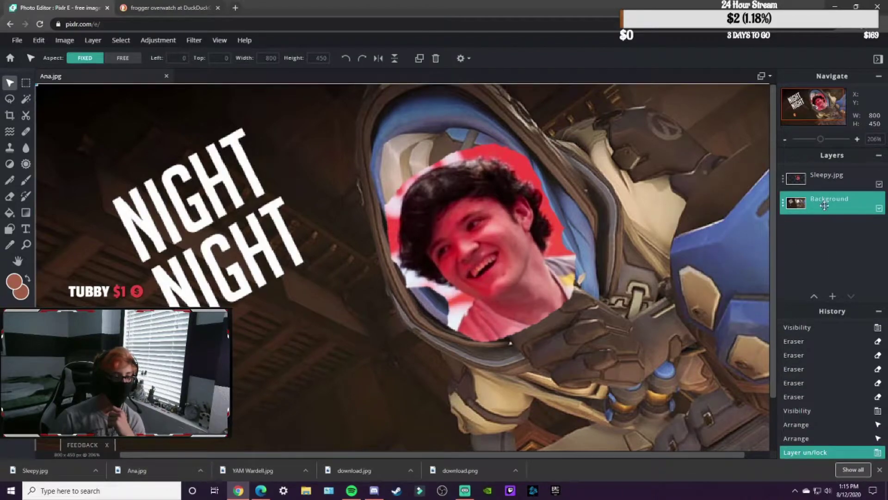
{"action": "left_click_drag", "start_coordinate": [825, 205], "coordinate": [826, 175]}
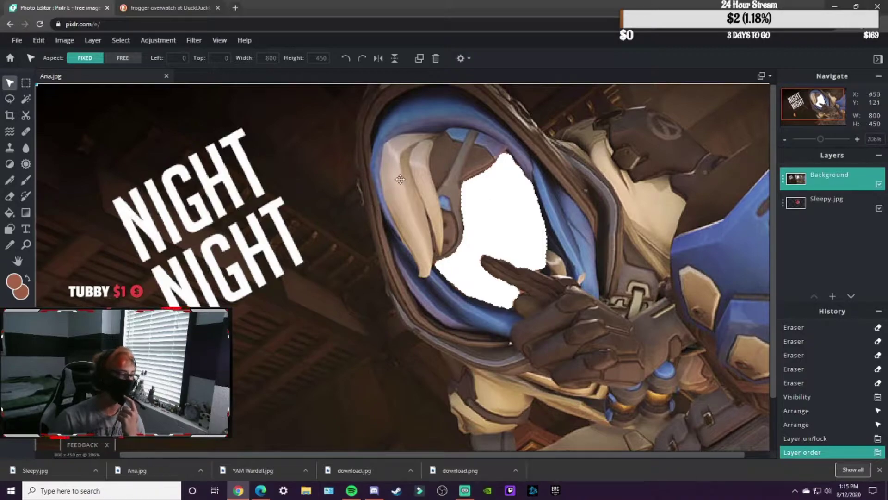
- Erase the white visor area so Sleepy's face shows through from below
{"action": "left_click", "coordinate": [10, 196]}
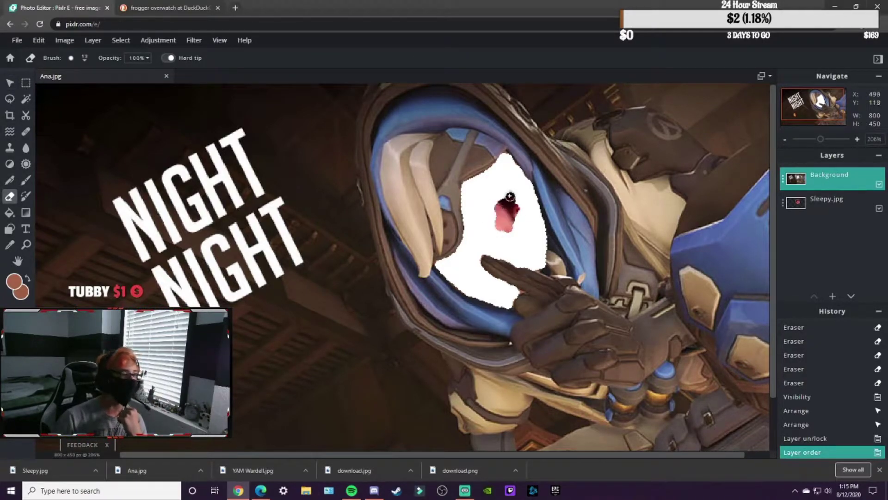
{"action": "left_click", "coordinate": [509, 196]}
{"action": "scroll", "coordinate": [495, 315], "scroll_direction": "up", "scroll_amount": 3}
{"action": "scroll", "coordinate": [509, 287], "scroll_direction": "up", "scroll_amount": 2}
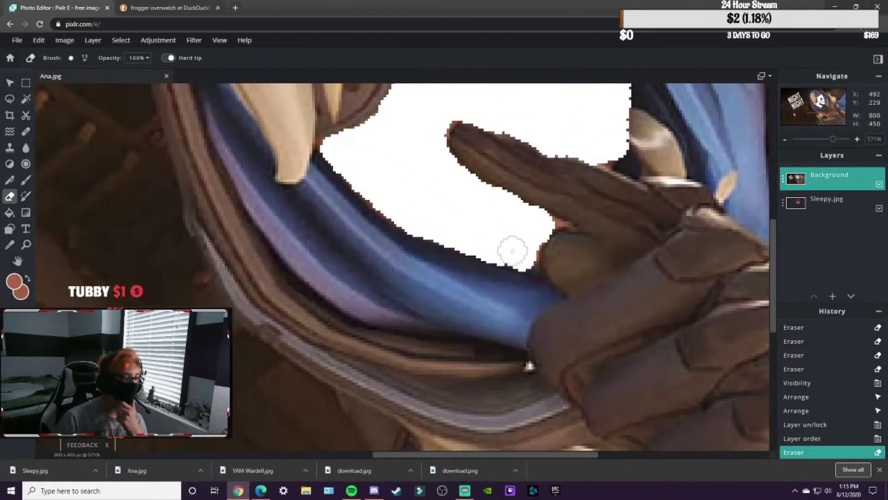
{"action": "left_click_drag", "start_coordinate": [524, 258], "coordinate": [510, 257]}
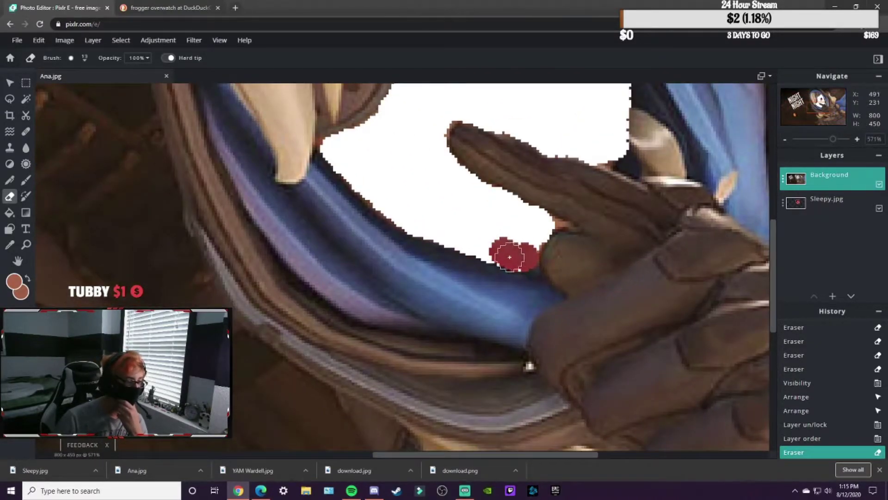
{"action": "scroll", "coordinate": [520, 258], "scroll_direction": "down", "scroll_amount": 2}
{"action": "scroll", "coordinate": [532, 301], "scroll_direction": "down", "scroll_amount": 1}
{"action": "scroll", "coordinate": [545, 363], "scroll_direction": "down", "scroll_amount": 1}
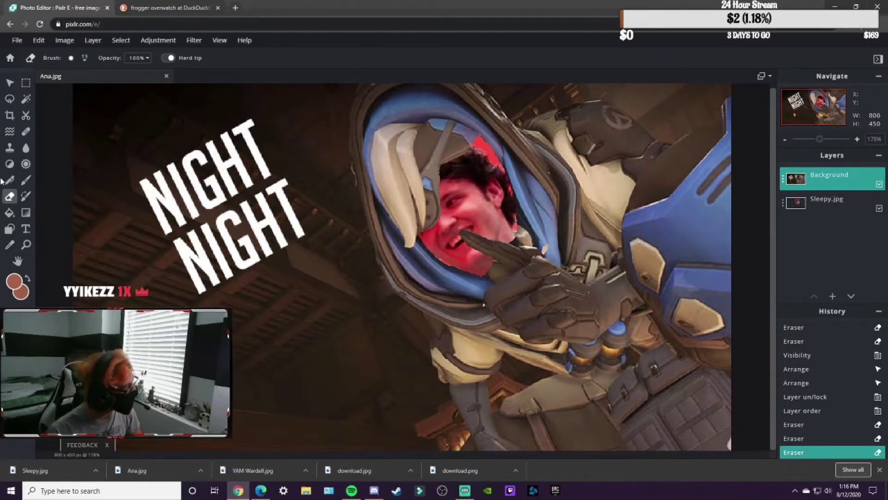
- Enlarge the Sleepy.jpg face slightly and realign the Ana background with the canvas
{"action": "left_click", "coordinate": [10, 82]}
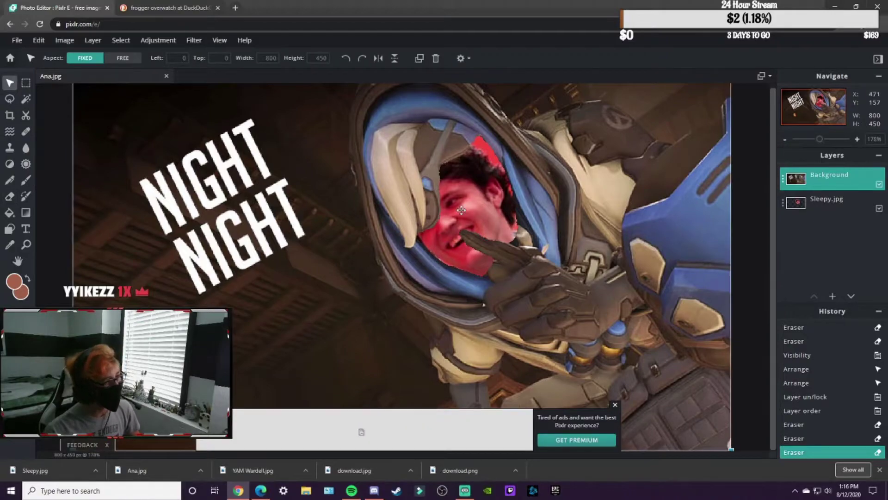
{"action": "left_click", "coordinate": [784, 206]}
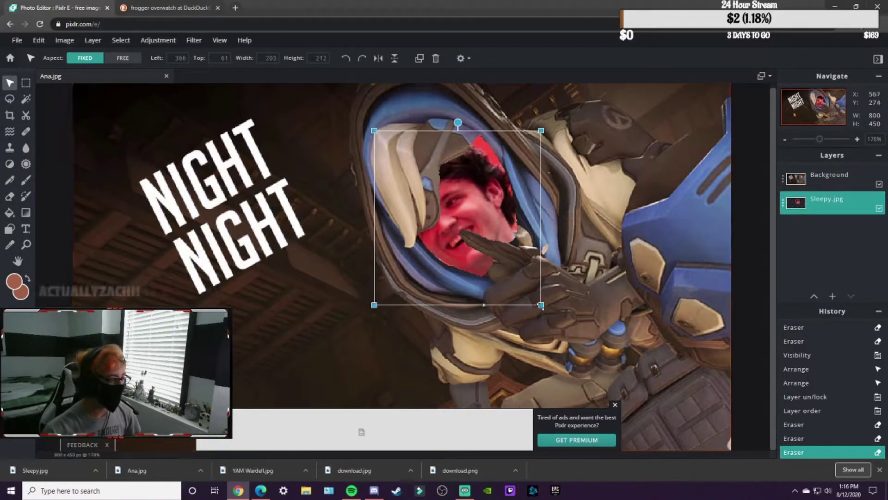
{"action": "left_click_drag", "start_coordinate": [535, 308], "coordinate": [567, 343]}
{"action": "left_click_drag", "start_coordinate": [512, 291], "coordinate": [514, 293]}
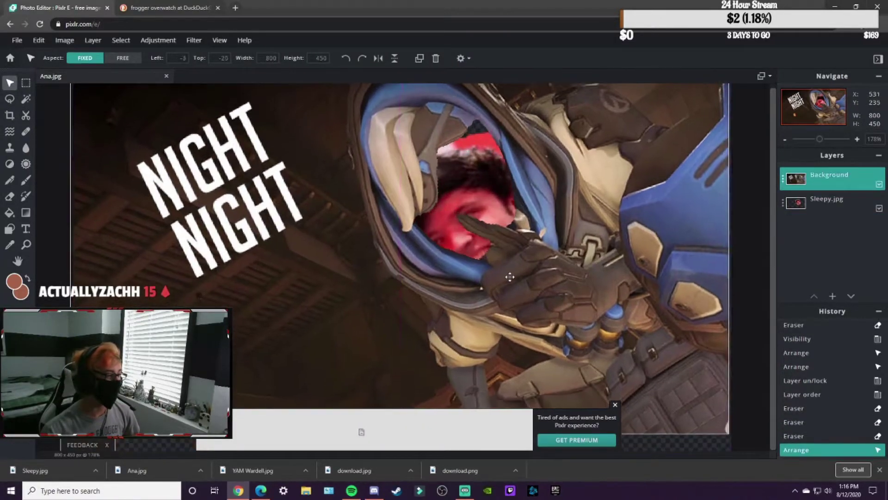
{"action": "left_click", "coordinate": [827, 202]}
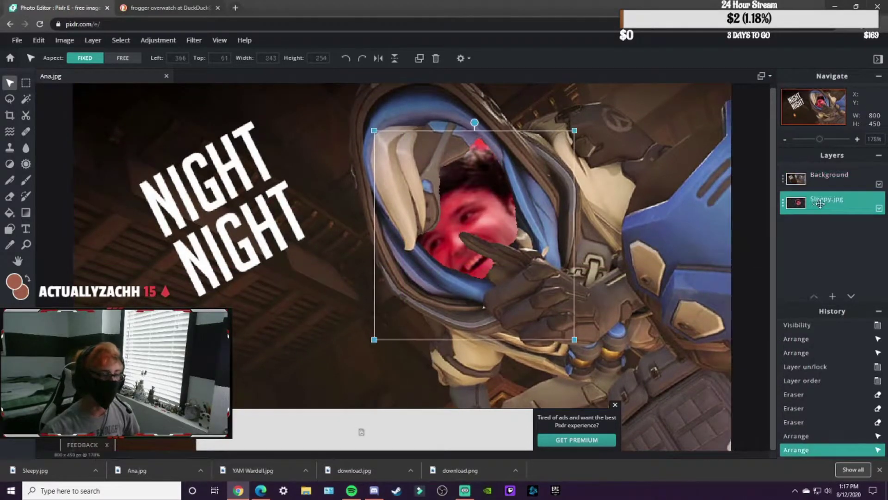
{"action": "left_click_drag", "start_coordinate": [498, 259], "coordinate": [498, 255]}
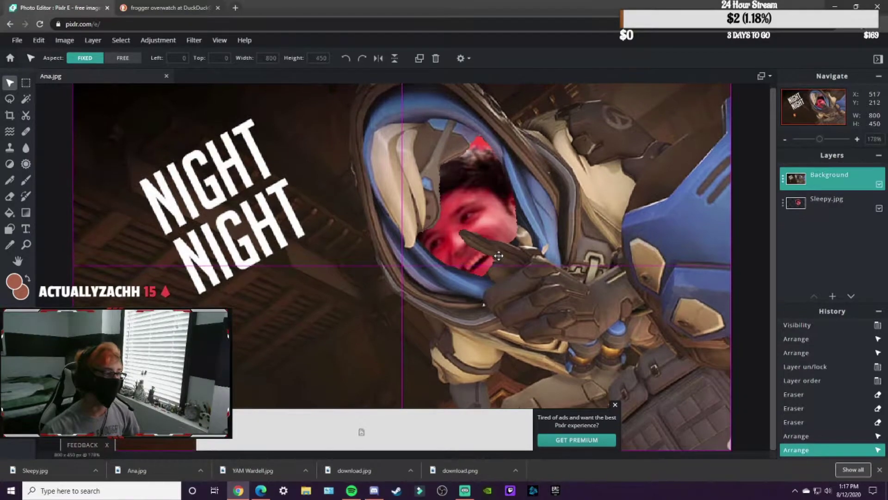
{"action": "left_click", "coordinate": [615, 406]}
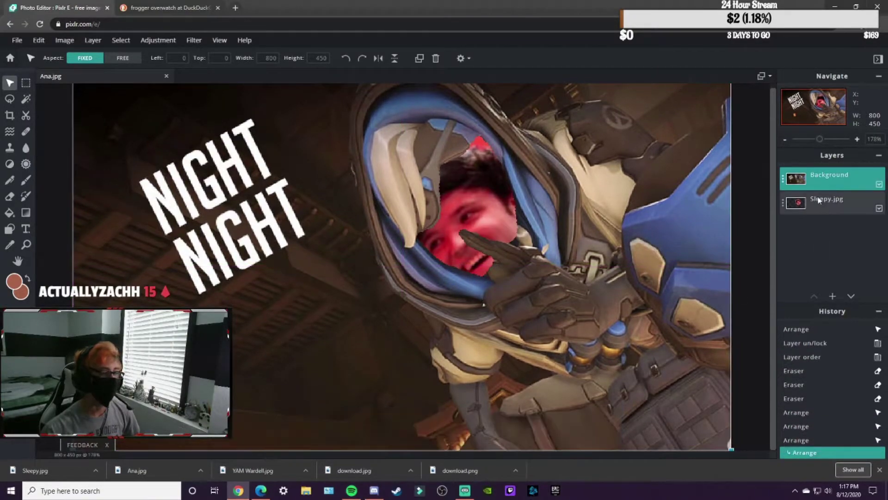
- Lock the Background layer in place again from its settings
{"action": "left_click", "coordinate": [813, 180]}
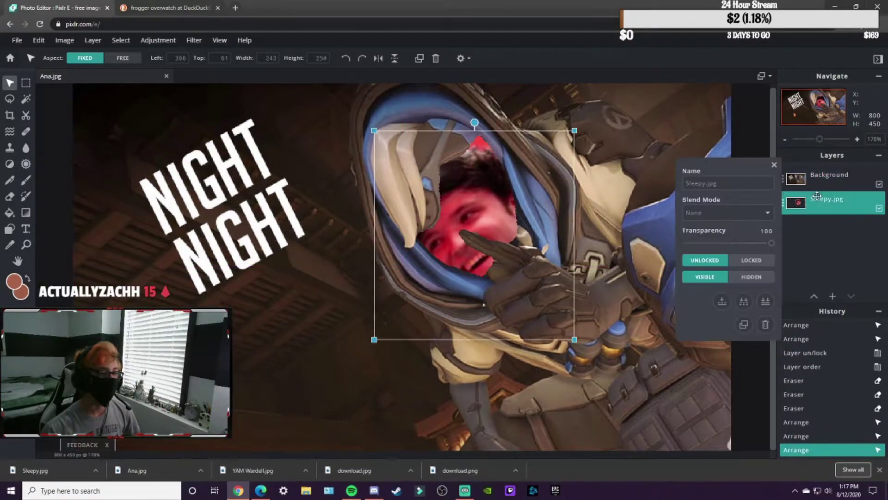
{"action": "left_click", "coordinate": [754, 277]}
{"action": "left_click", "coordinate": [707, 276]}
{"action": "left_click", "coordinate": [745, 260]}
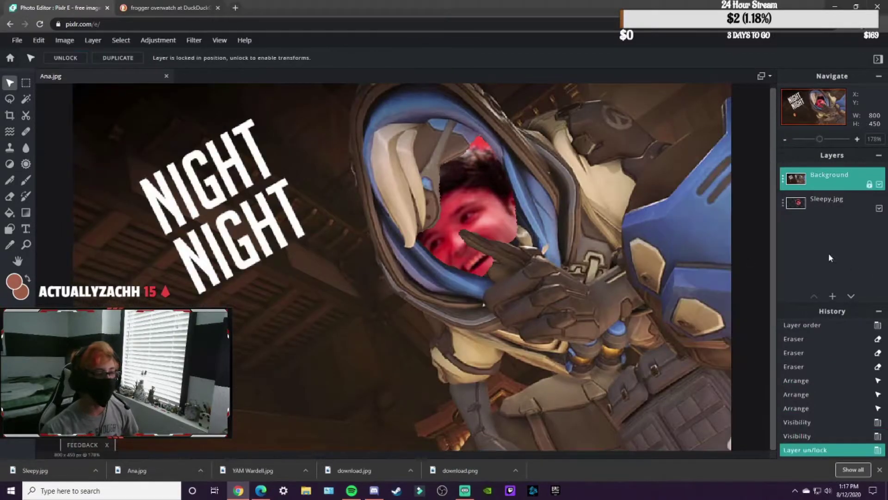
- Move the face up and left inside the helmet and enlarge it to fill the opening
{"action": "left_click", "coordinate": [828, 203]}
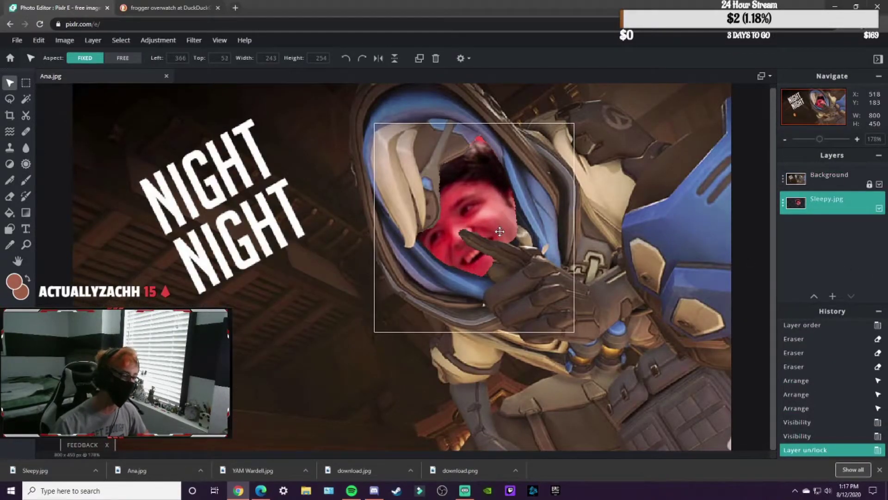
{"action": "left_click_drag", "start_coordinate": [500, 234], "coordinate": [485, 215]}
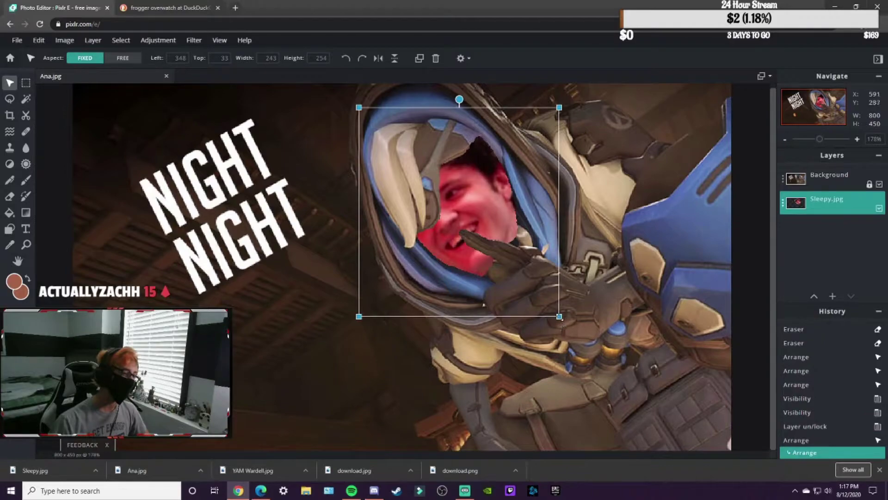
{"action": "left_click_drag", "start_coordinate": [560, 317], "coordinate": [578, 336]}
{"action": "left_click_drag", "start_coordinate": [547, 306], "coordinate": [544, 297]}
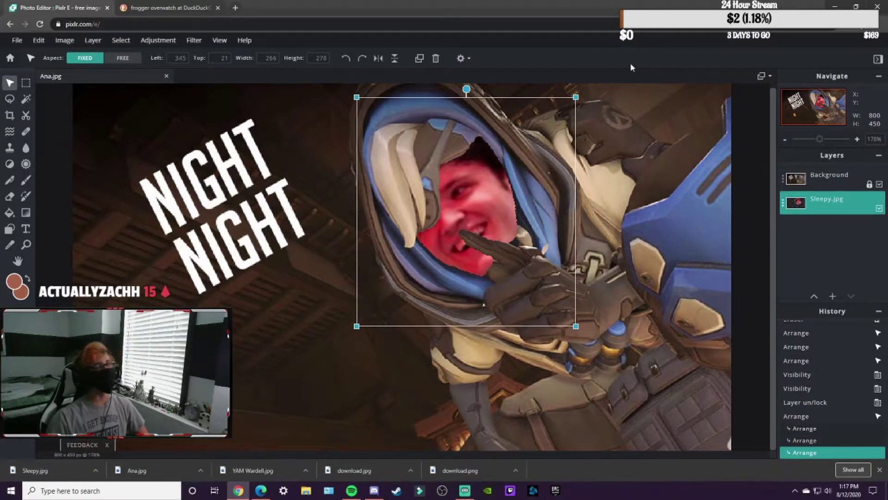
{"action": "left_click", "coordinate": [739, 322]}
{"action": "type", "text": "SLEEPY"}
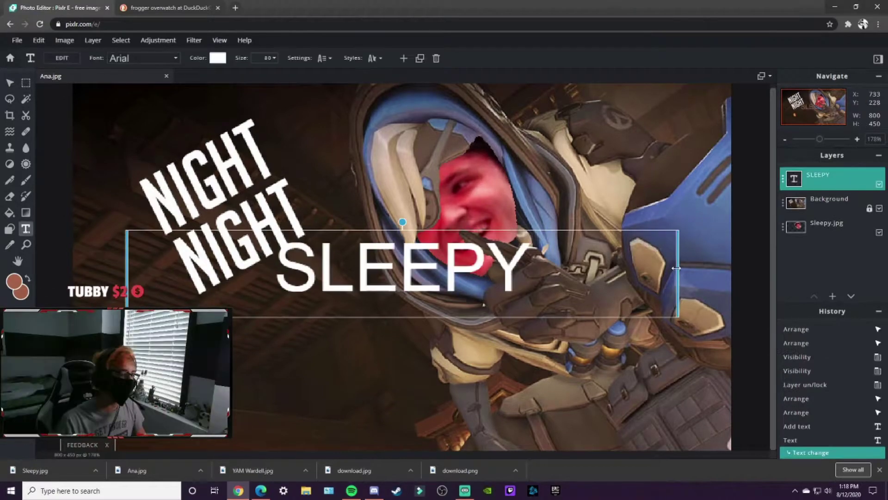
- Narrow, tilt and shrink the SLEEPY text to line up with NIGHT NIGHT
{"action": "left_click_drag", "start_coordinate": [682, 275], "coordinate": [384, 278]}
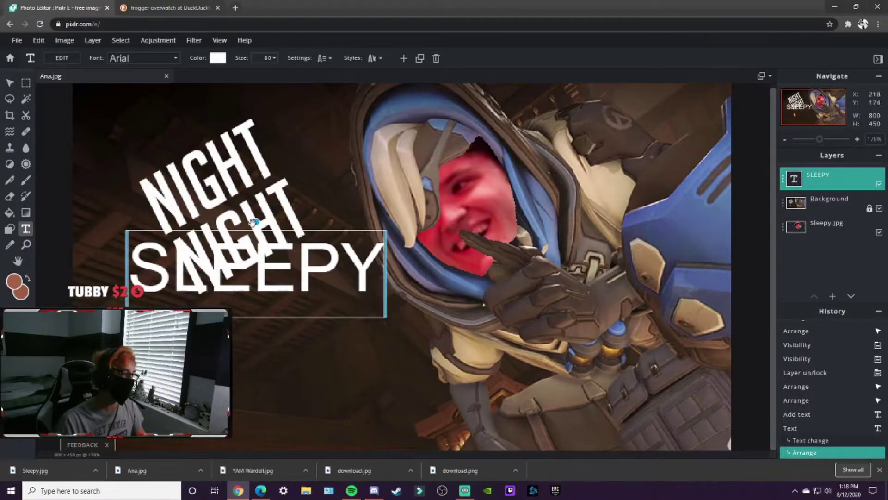
{"action": "left_click_drag", "start_coordinate": [254, 222], "coordinate": [229, 229]}
{"action": "left_click", "coordinate": [265, 58]}
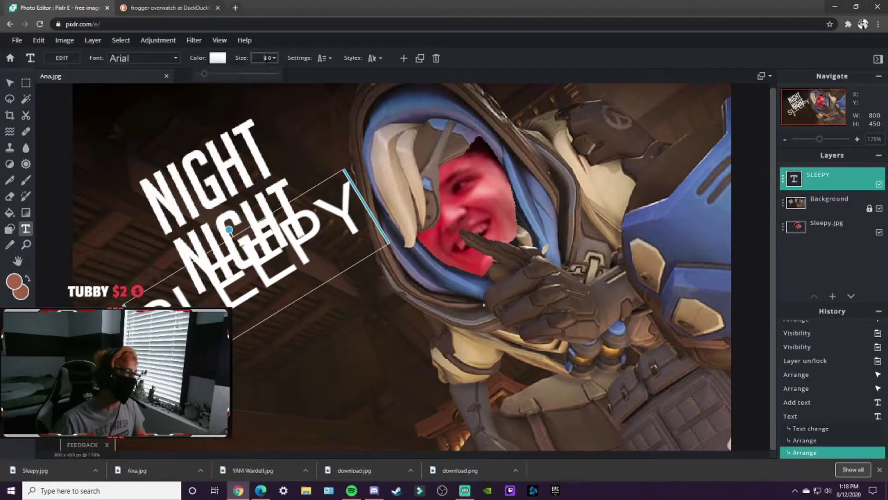
{"action": "left_click_drag", "start_coordinate": [209, 76], "coordinate": [207, 77]}
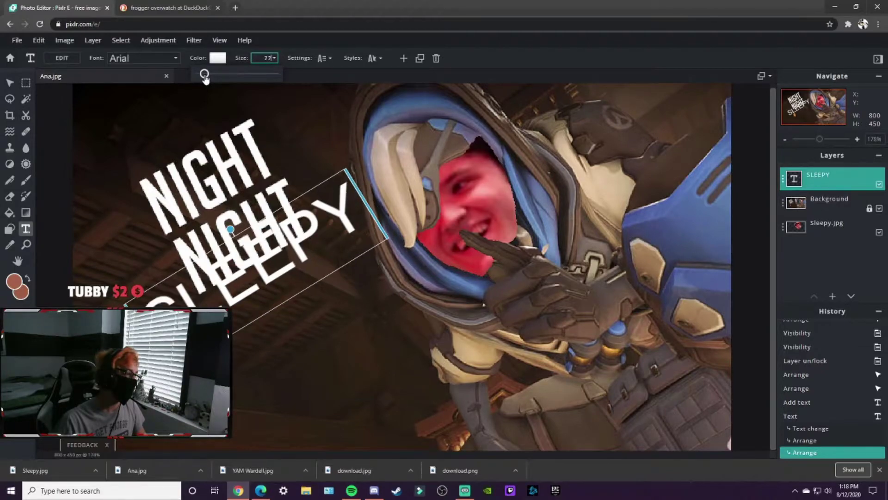
{"action": "left_click_drag", "start_coordinate": [291, 289], "coordinate": [299, 283]}
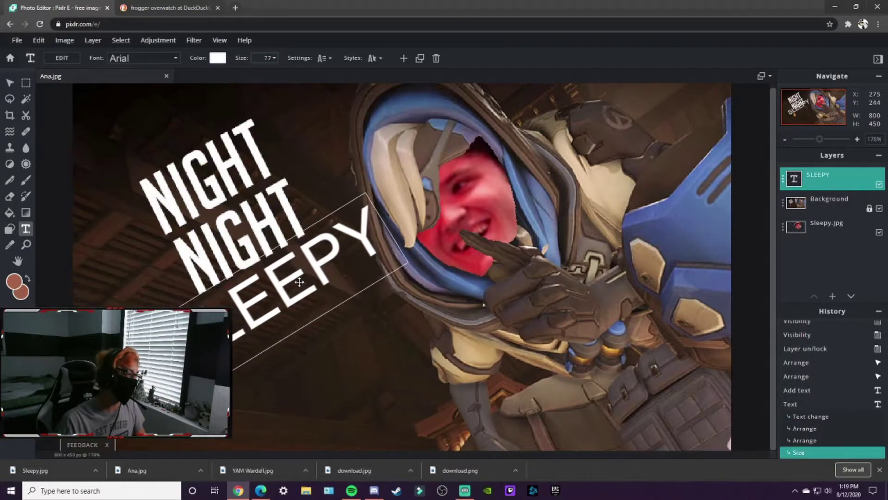
- Set the SLEEPY text size to 50, make it bold, and nudge it into place
{"action": "left_click", "coordinate": [264, 58]}
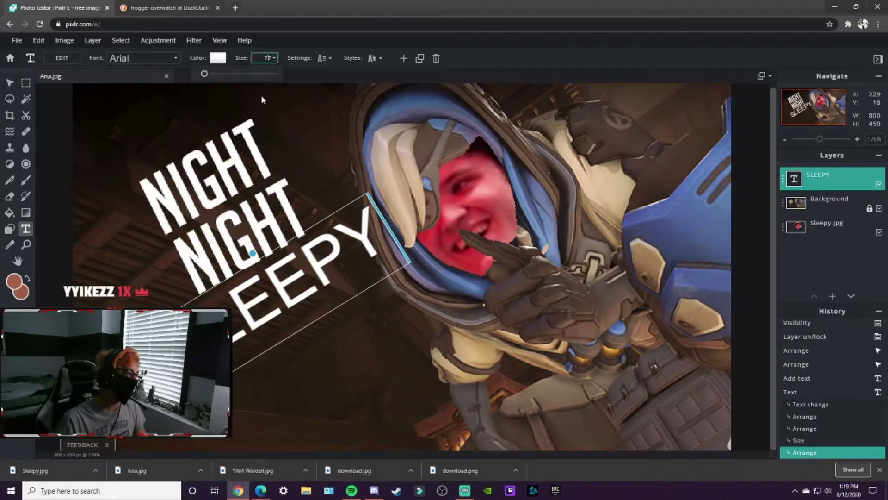
{"action": "type", "text": "0"}
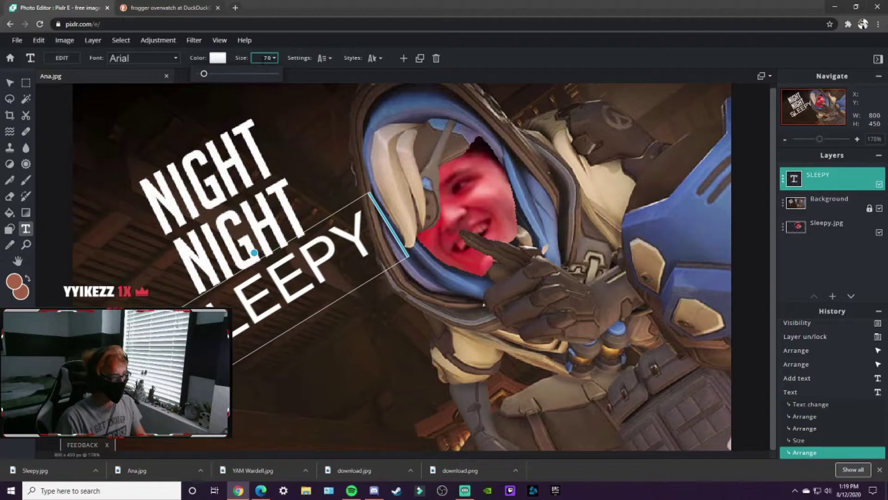
{"action": "key", "text": "BackSpace"}
{"action": "key", "text": "BackSpace"}
{"action": "type", "text": "50"}
{"action": "left_click", "coordinate": [320, 59]}
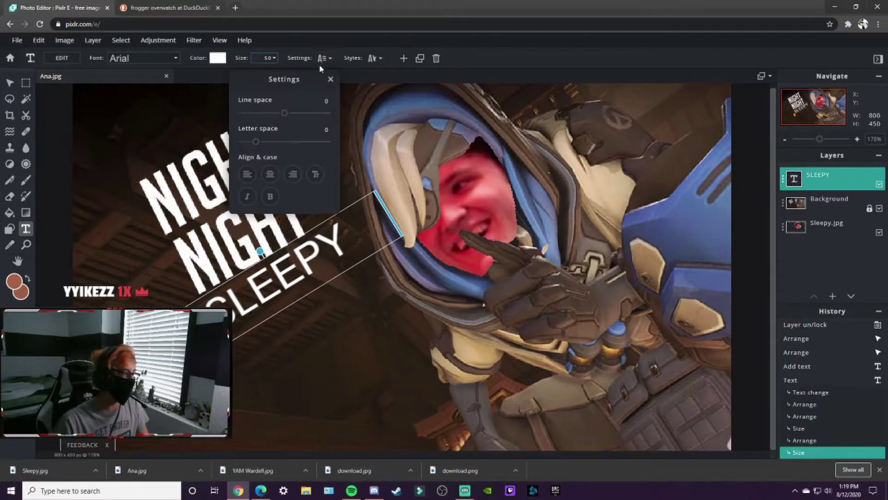
{"action": "left_click", "coordinate": [271, 196]}
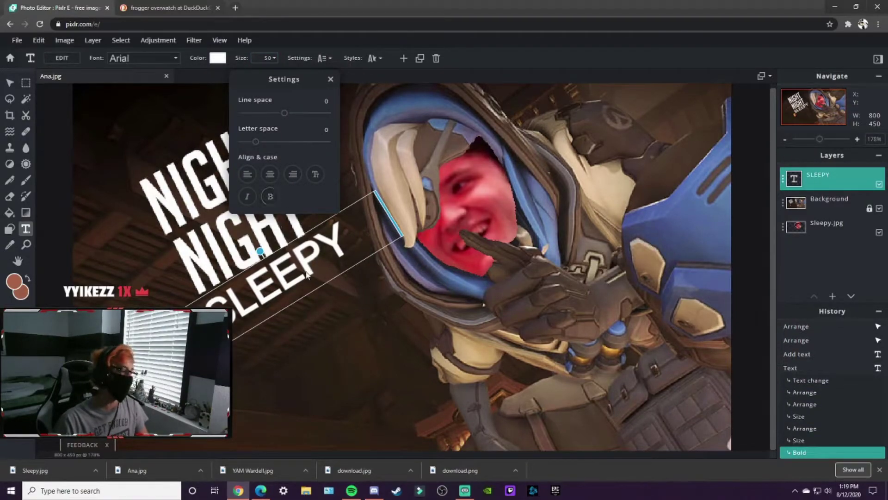
{"action": "left_click_drag", "start_coordinate": [317, 260], "coordinate": [324, 269]}
{"action": "left_click", "coordinate": [410, 324]}
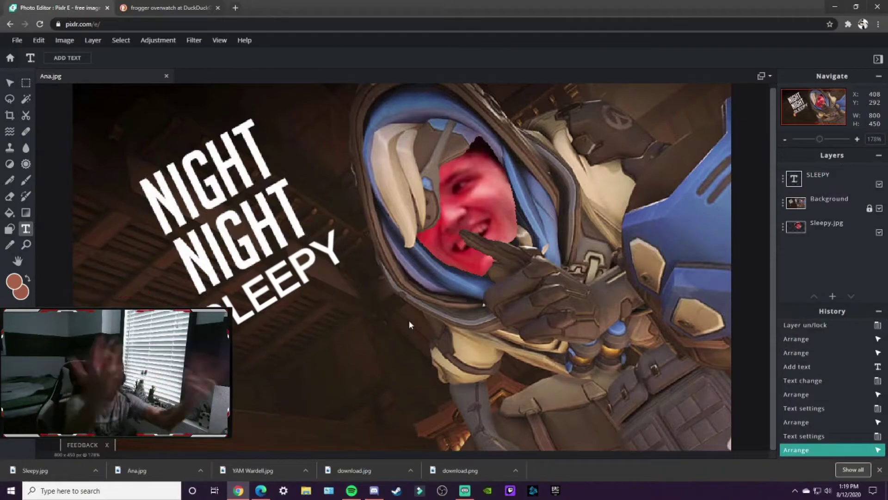
- Download the picture as a high-quality JPG named 'Night Night Sleepy'
{"action": "left_click", "coordinate": [17, 40]}
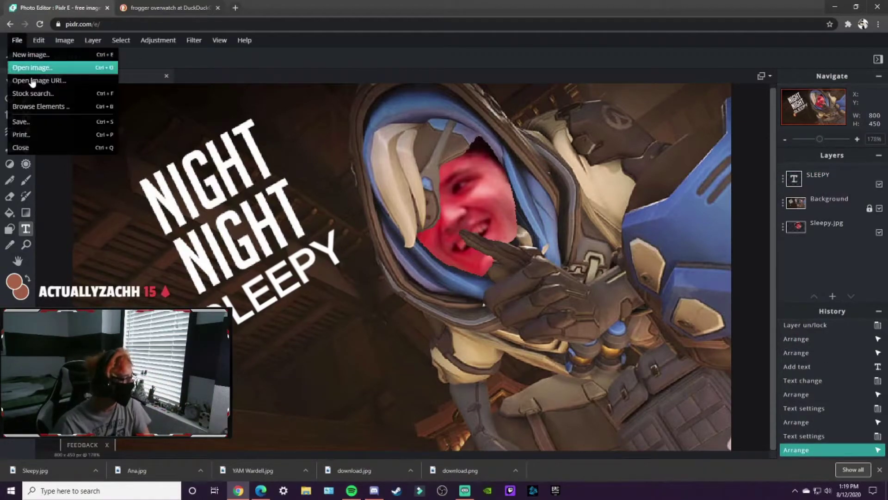
{"action": "left_click", "coordinate": [32, 121]}
{"action": "type", "text": "Night Night Sleepy"}
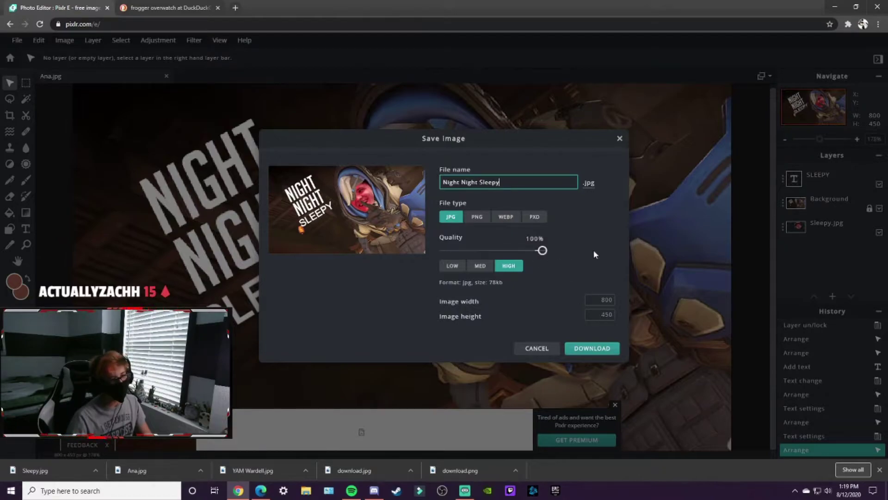
{"action": "left_click", "coordinate": [594, 346]}
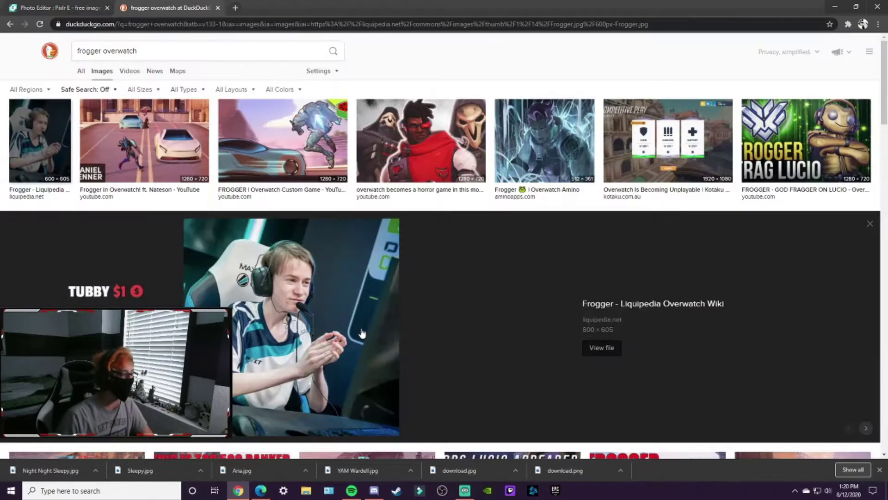
{"action": "right_click", "coordinate": [361, 329]}
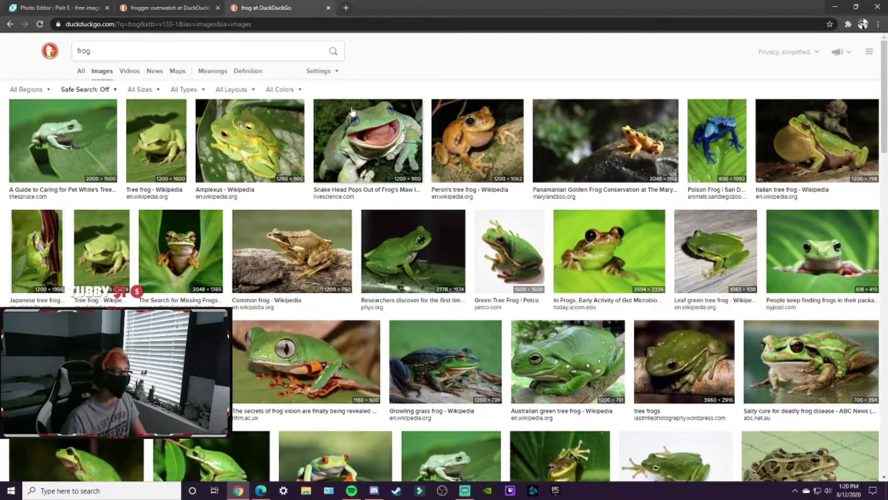
- View the Peron's tree frog photo, then go back to the frogger overwatch image results
{"action": "left_click", "coordinate": [483, 143]}
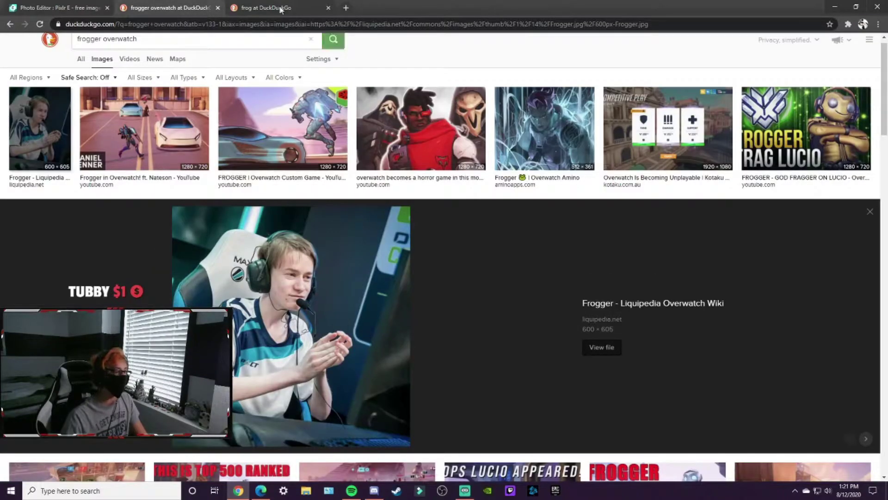
{"action": "left_click", "coordinate": [281, 9]}
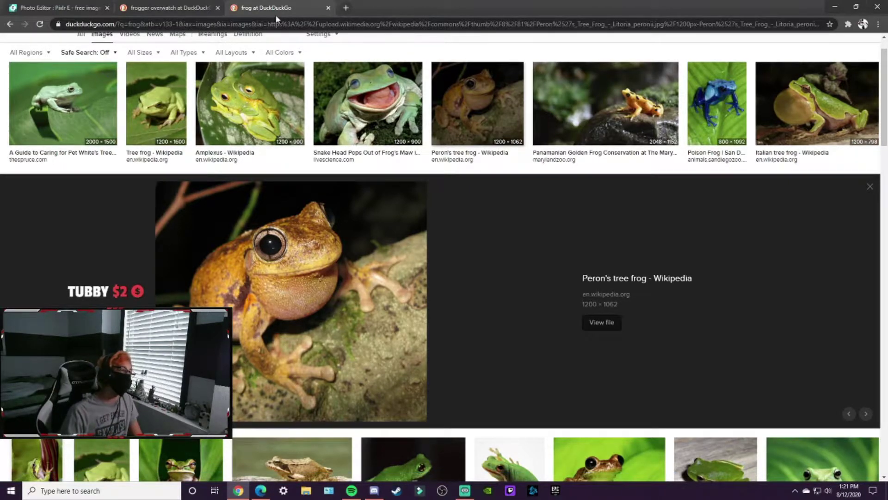
{"action": "left_click", "coordinate": [167, 8]}
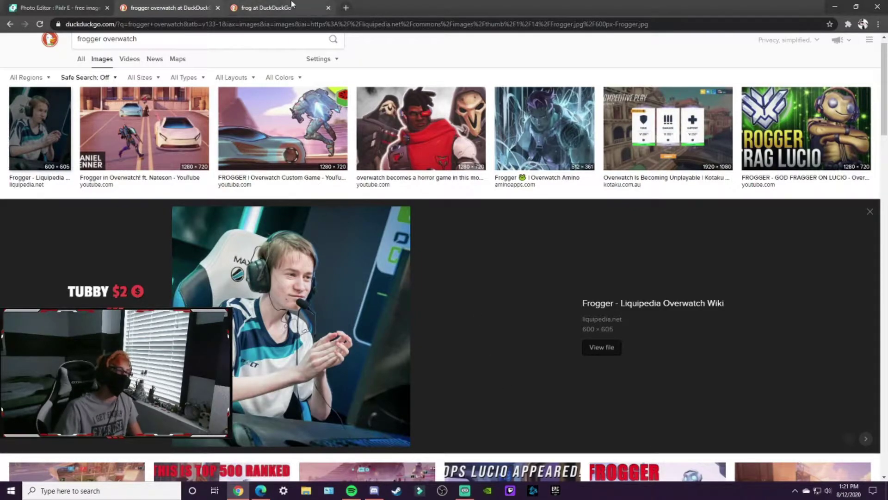
{"action": "left_click", "coordinate": [266, 8]}
{"action": "key", "text": "ctrl+shift+Tab"}
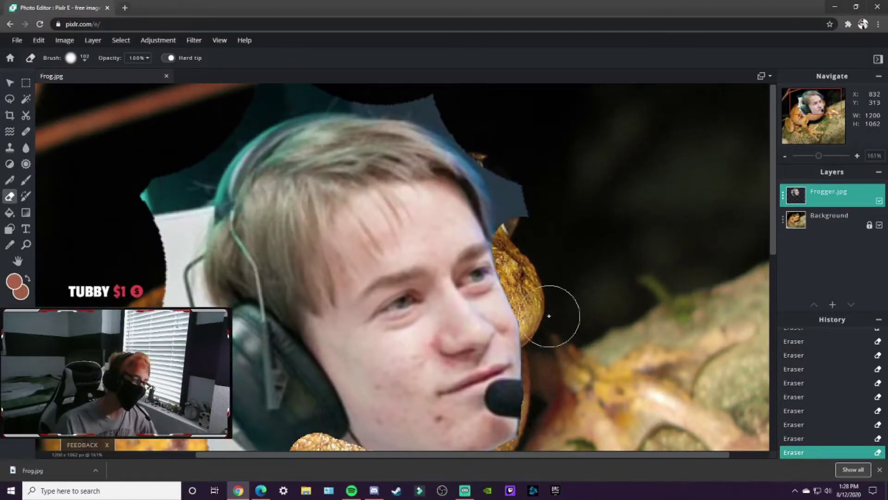
- Erase the grey leftovers around the player's head and tilt it onto the frog's body
{"action": "left_click_drag", "start_coordinate": [545, 297], "coordinate": [184, 198]}
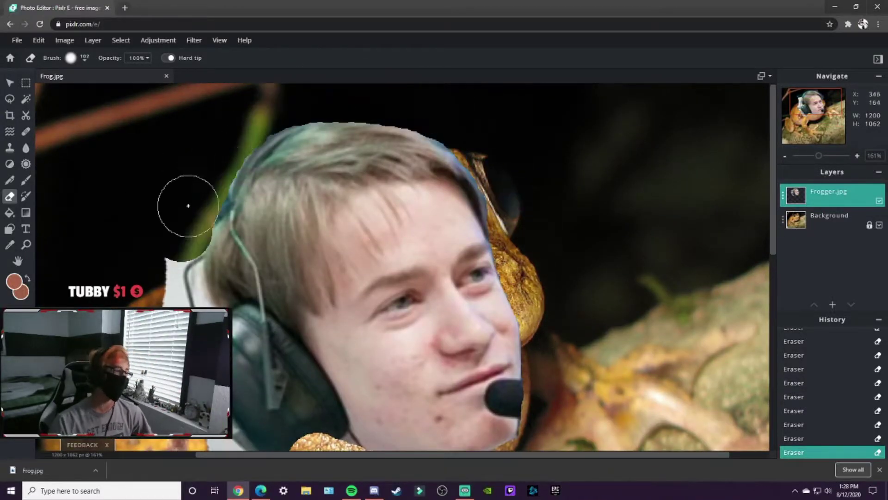
{"action": "scroll", "coordinate": [334, 321], "scroll_direction": "down", "scroll_amount": 1}
{"action": "scroll", "coordinate": [334, 322], "scroll_direction": "down", "scroll_amount": 3}
{"action": "key", "text": "v"}
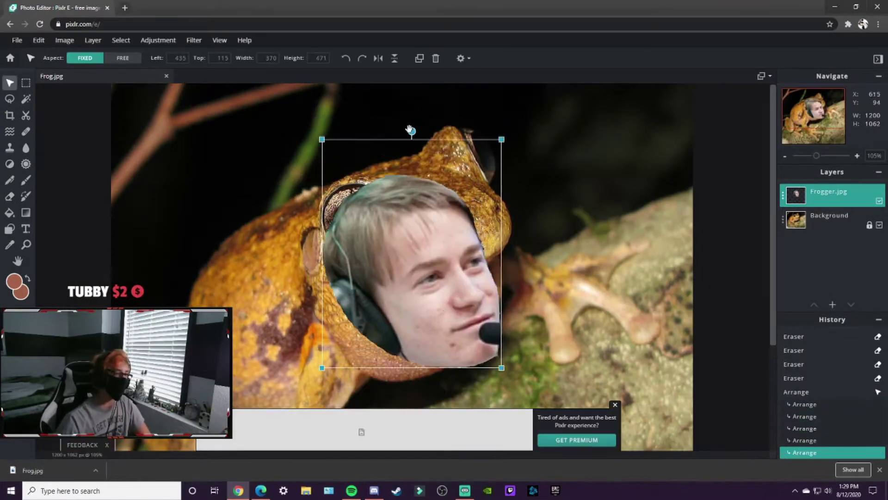
{"action": "left_click_drag", "start_coordinate": [319, 139], "coordinate": [314, 119]}
{"action": "left_click", "coordinate": [80, 254]}
- Recolour the player's face with Color Replace so it blends with the frog
{"action": "scroll", "coordinate": [334, 277], "scroll_direction": "down", "scroll_amount": 1}
{"action": "left_click", "coordinate": [25, 196]}
{"action": "left_click", "coordinate": [828, 194]}
{"action": "left_click_drag", "start_coordinate": [416, 199], "coordinate": [403, 134]}
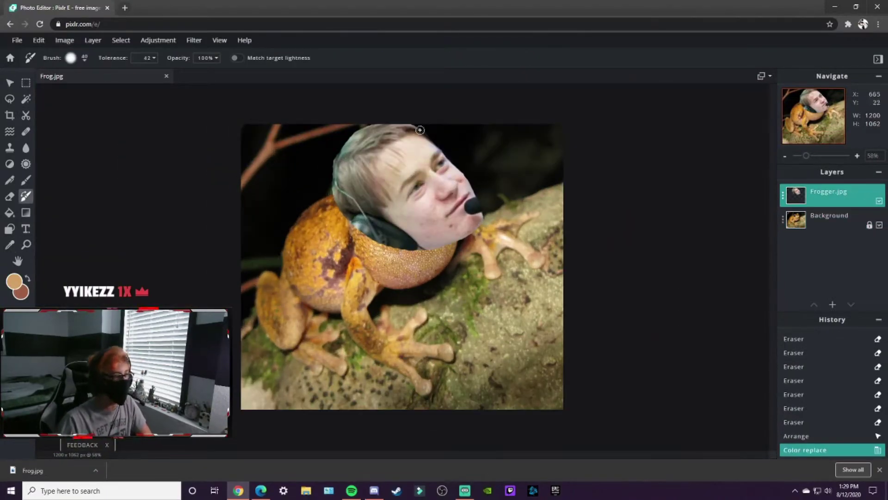
{"action": "left_click_drag", "start_coordinate": [421, 218], "coordinate": [423, 185]}
{"action": "left_click_drag", "start_coordinate": [427, 139], "coordinate": [458, 231]}
{"action": "scroll", "coordinate": [64, 228], "scroll_direction": "down", "scroll_amount": 1}
- Draw a black freehand stroke by the microphone, then undo it
{"action": "left_click", "coordinate": [26, 179]}
{"action": "left_click_drag", "start_coordinate": [393, 209], "coordinate": [430, 245]}
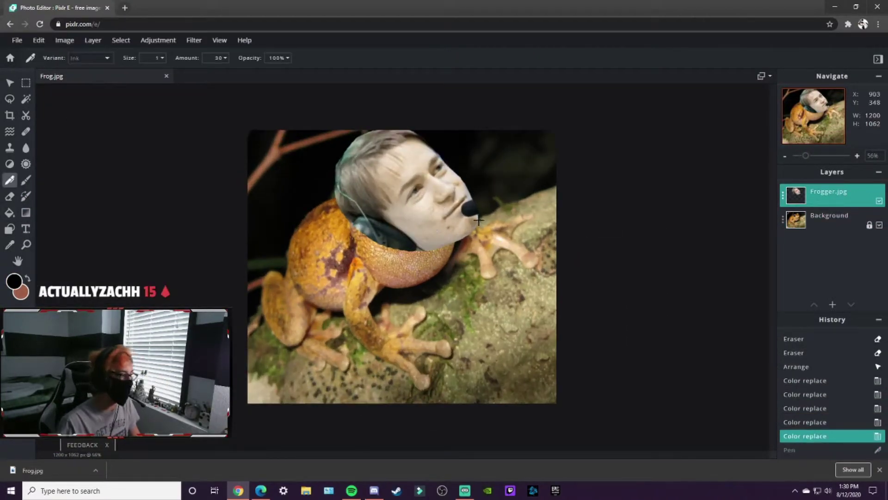
{"action": "key", "text": "ctrl+z"}
{"action": "key", "text": "ctrl+z"}
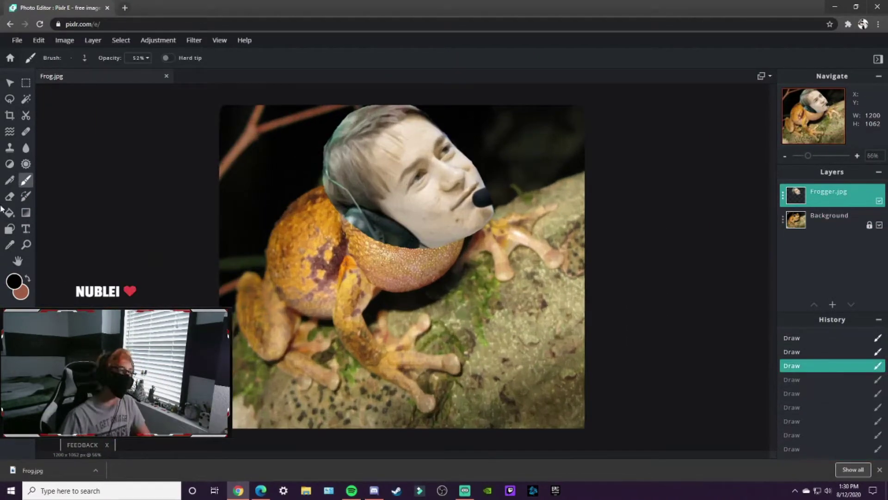
{"action": "left_click", "coordinate": [25, 196]}
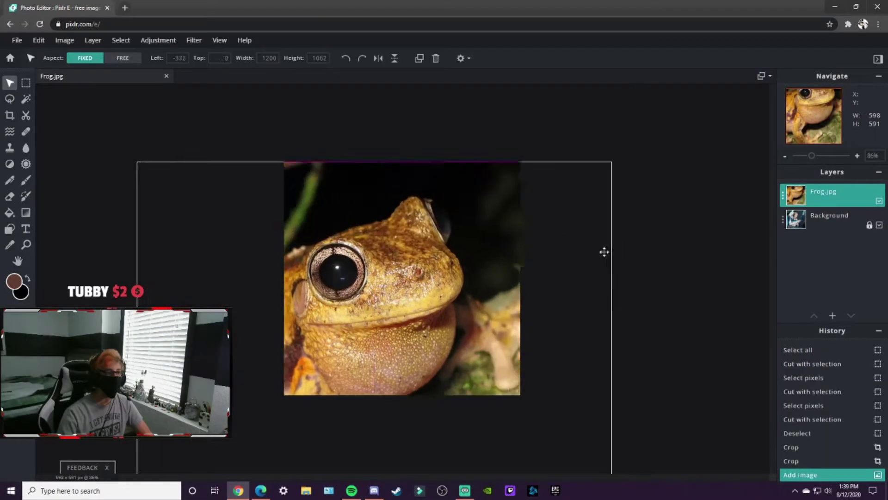
- Shrink the frog photo and move it up over the player's face
{"action": "mouse_move", "coordinate": [610, 203]}
{"action": "left_mouse_down"}
{"action": "mouse_move", "coordinate": [557, 152]}
{"action": "mouse_move", "coordinate": [421, 269]}
{"action": "left_mouse_up"}
{"action": "left_click_drag", "start_coordinate": [373, 320], "coordinate": [474, 221]}
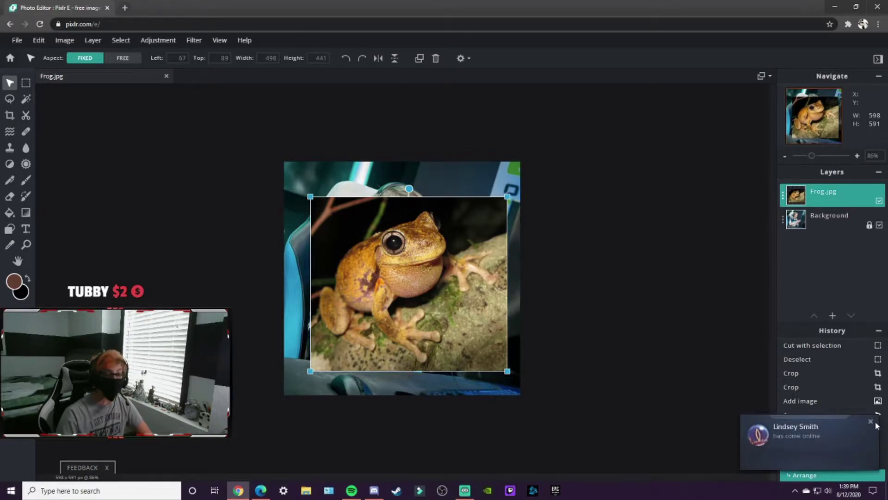
{"action": "left_click", "coordinate": [871, 422]}
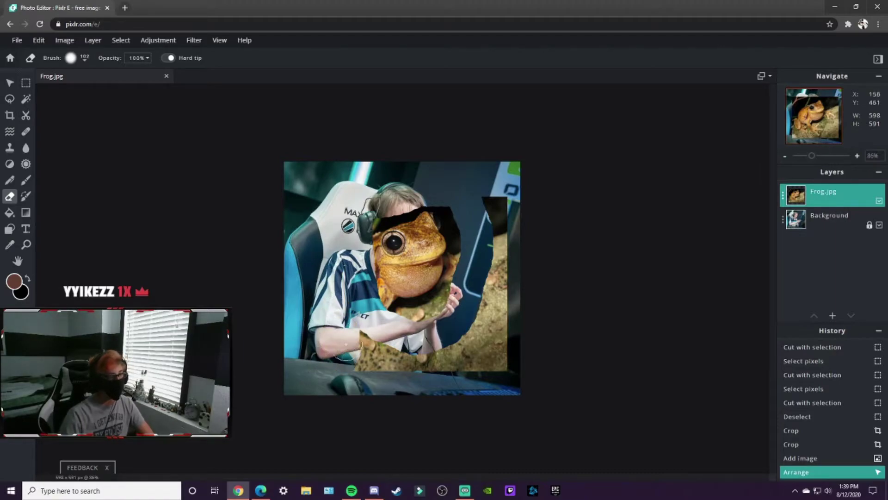
- Erase the frog photo's rock area and dark edges around the neck and hands
{"action": "left_click_drag", "start_coordinate": [397, 347], "coordinate": [506, 292]}
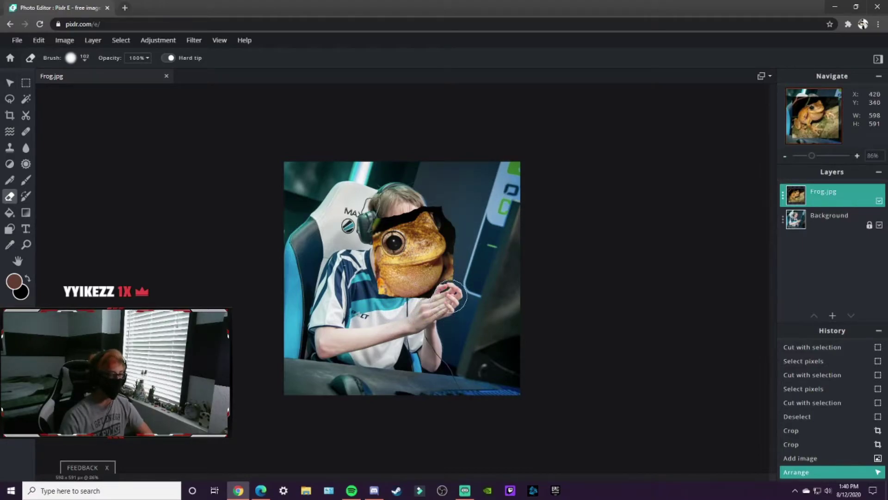
{"action": "scroll", "coordinate": [450, 296], "scroll_direction": "up", "scroll_amount": 2}
{"action": "scroll", "coordinate": [463, 315], "scroll_direction": "up", "scroll_amount": 2}
{"action": "scroll", "coordinate": [481, 342], "scroll_direction": "up", "scroll_amount": 1}
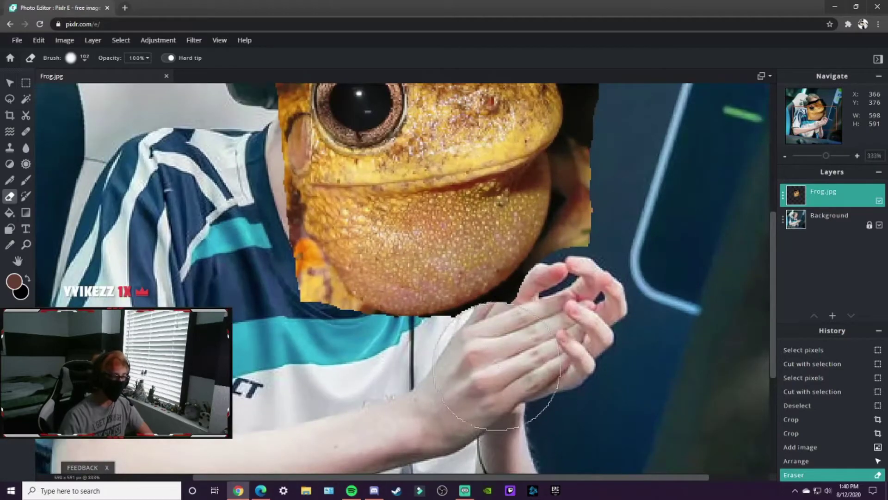
{"action": "left_click_drag", "start_coordinate": [496, 366], "coordinate": [550, 331]}
{"action": "left_click_drag", "start_coordinate": [390, 373], "coordinate": [231, 211]}
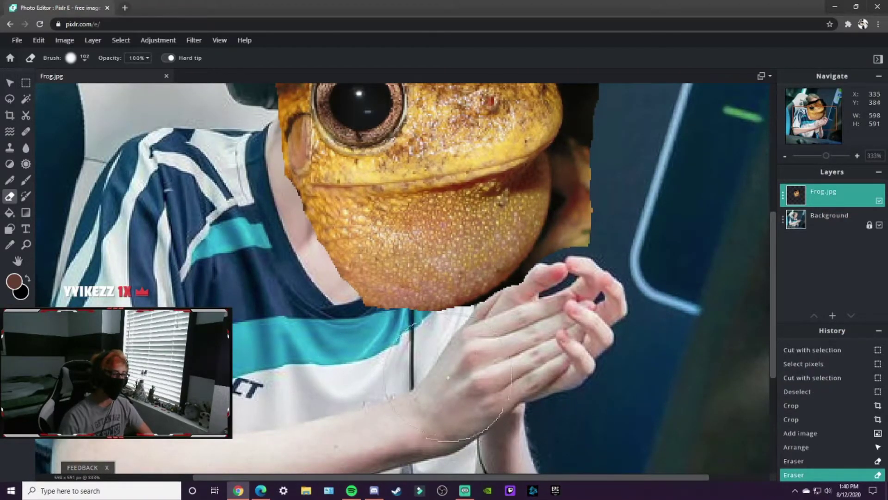
{"action": "left_click_drag", "start_coordinate": [430, 372], "coordinate": [663, 178]}
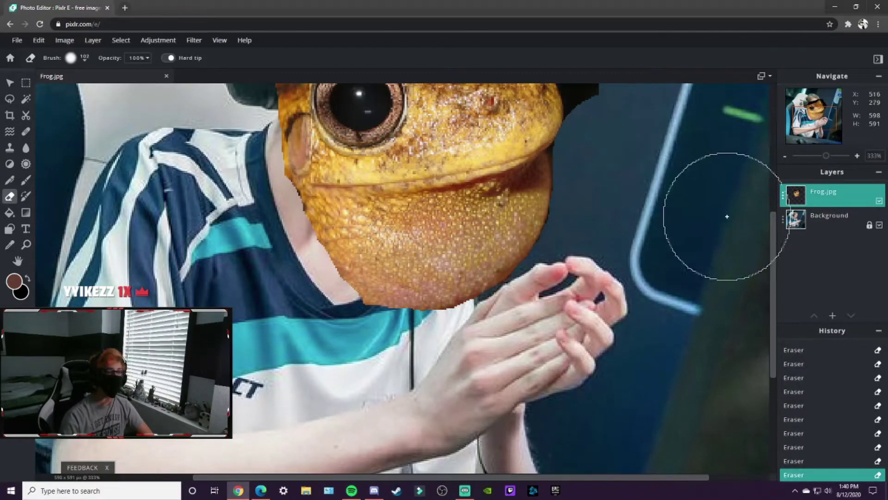
- Erase the black patch beside the frog's head and reduce the eraser to 40 px
{"action": "scroll", "coordinate": [597, 121], "scroll_direction": "down", "scroll_amount": 2}
{"action": "scroll", "coordinate": [491, 90], "scroll_direction": "up", "scroll_amount": 3}
{"action": "scroll", "coordinate": [615, 118], "scroll_direction": "up", "scroll_amount": 1}
{"action": "scroll", "coordinate": [654, 183], "scroll_direction": "up", "scroll_amount": 2}
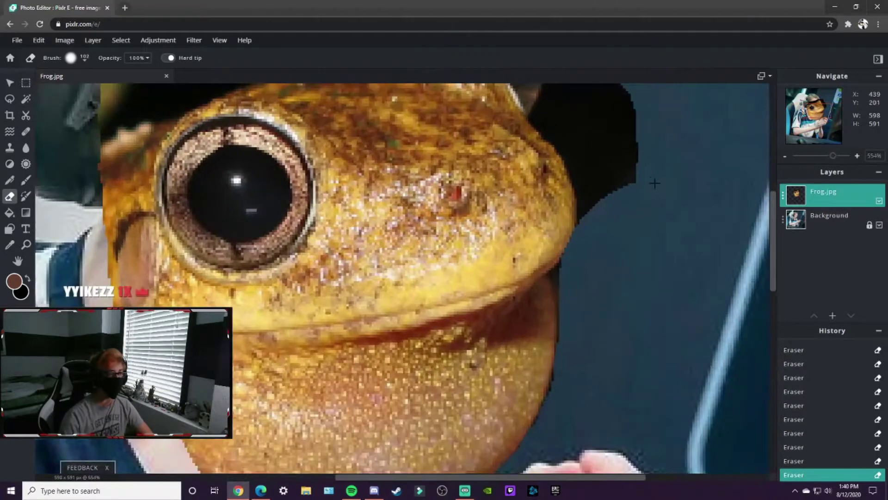
{"action": "scroll", "coordinate": [673, 217], "scroll_direction": "down", "scroll_amount": 2}
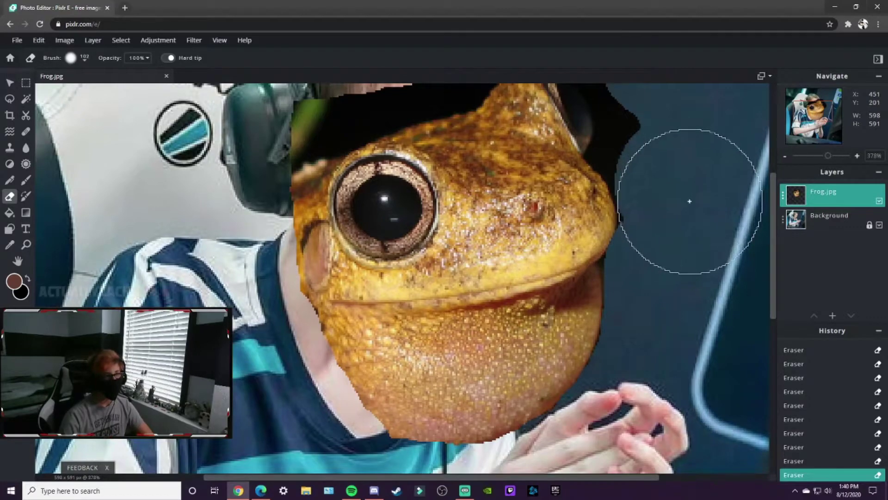
{"action": "left_click_drag", "start_coordinate": [688, 191], "coordinate": [704, 205]}
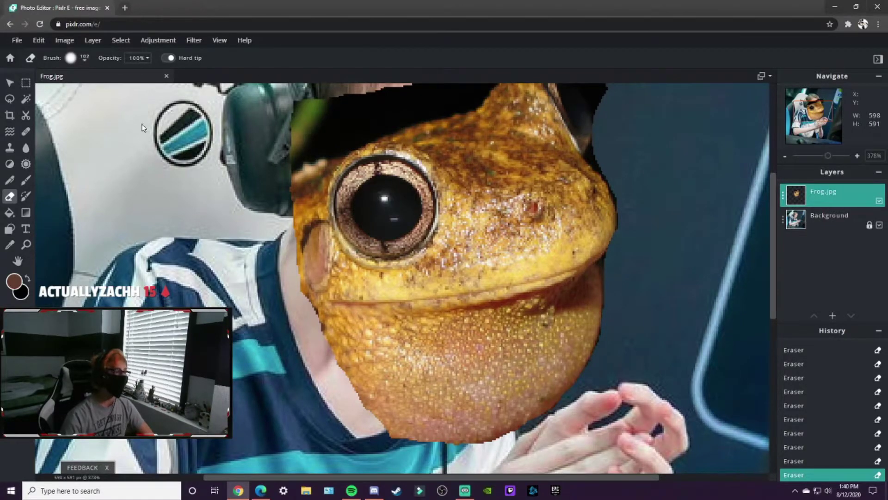
{"action": "left_click", "coordinate": [71, 57]}
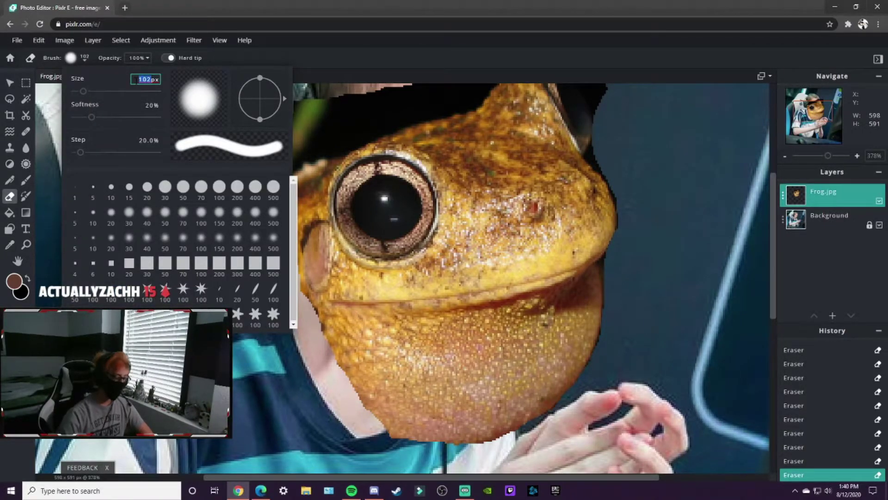
{"action": "type", "text": "40"}
{"action": "key", "text": "Return"}
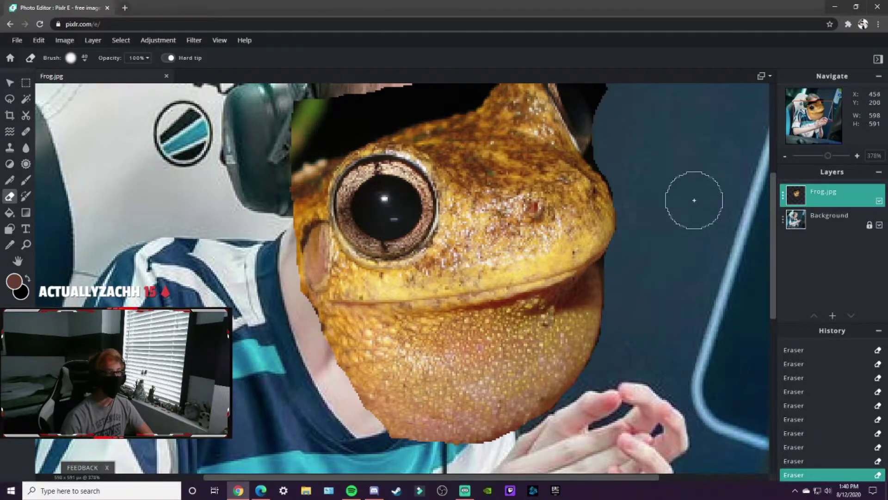
{"action": "scroll", "coordinate": [693, 250], "scroll_direction": "up", "scroll_amount": 5}
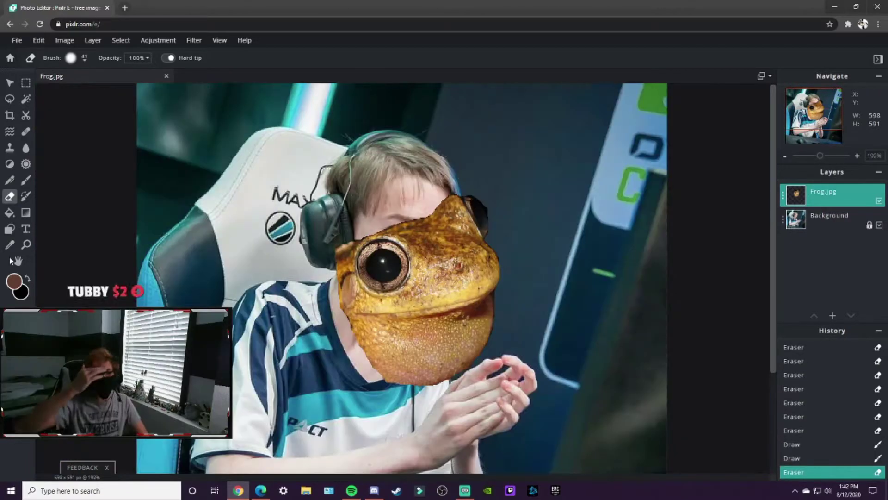
- Slightly shrink the frog head, then undo an accidental move of the boy's photo
{"action": "left_click", "coordinate": [10, 83]}
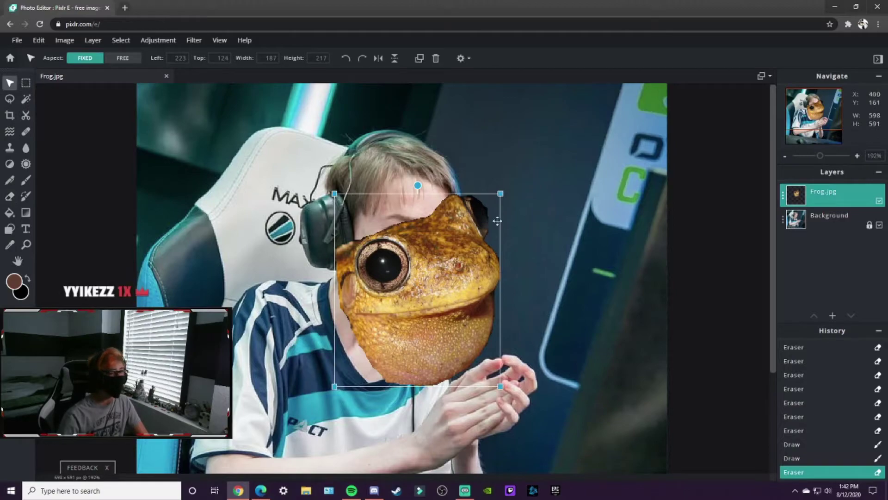
{"action": "left_click_drag", "start_coordinate": [501, 193], "coordinate": [495, 200]}
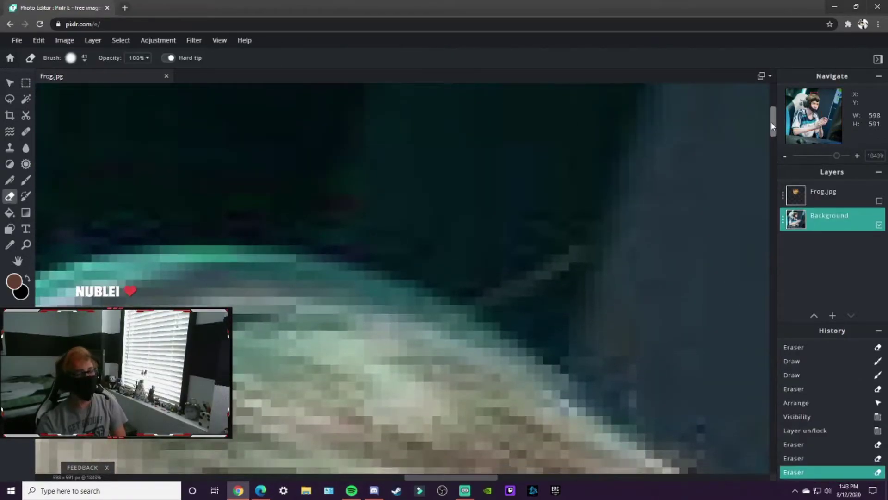
{"action": "left_click_drag", "start_coordinate": [770, 122], "coordinate": [773, 204]}
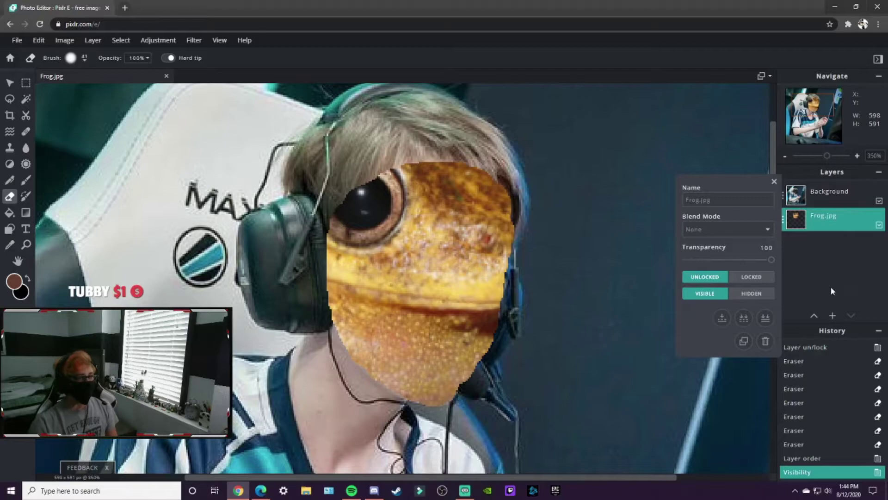
{"action": "left_click", "coordinate": [9, 82]}
{"action": "left_click_drag", "start_coordinate": [392, 241], "coordinate": [438, 244]}
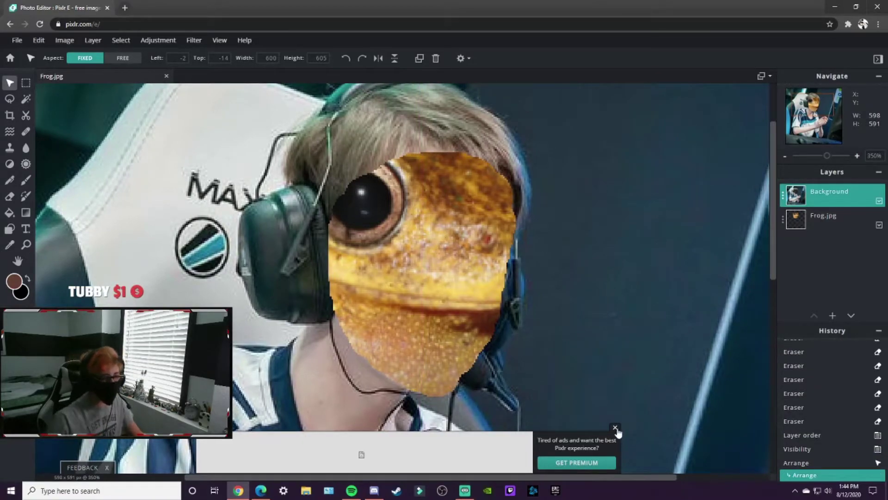
{"action": "scroll", "coordinate": [617, 352], "scroll_direction": "down", "scroll_amount": 2}
{"action": "scroll", "coordinate": [593, 344], "scroll_direction": "down", "scroll_amount": 2}
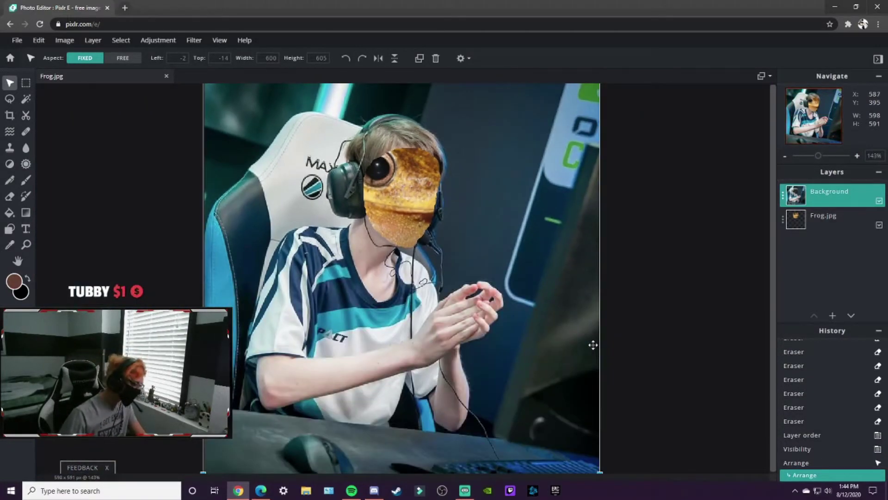
{"action": "key", "text": "ctrl+z"}
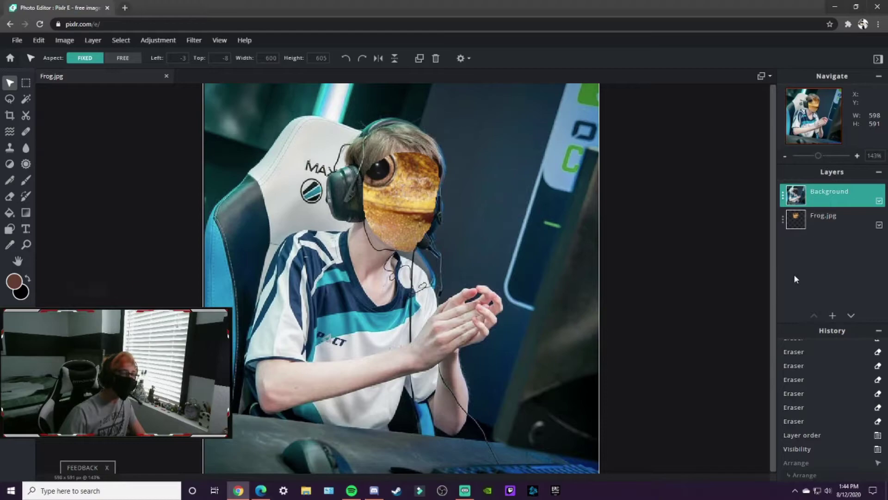
- Raise Frog.jpg above the photo, nudge it down over the face, then restore the photo on top
{"action": "left_click", "coordinate": [807, 226]}
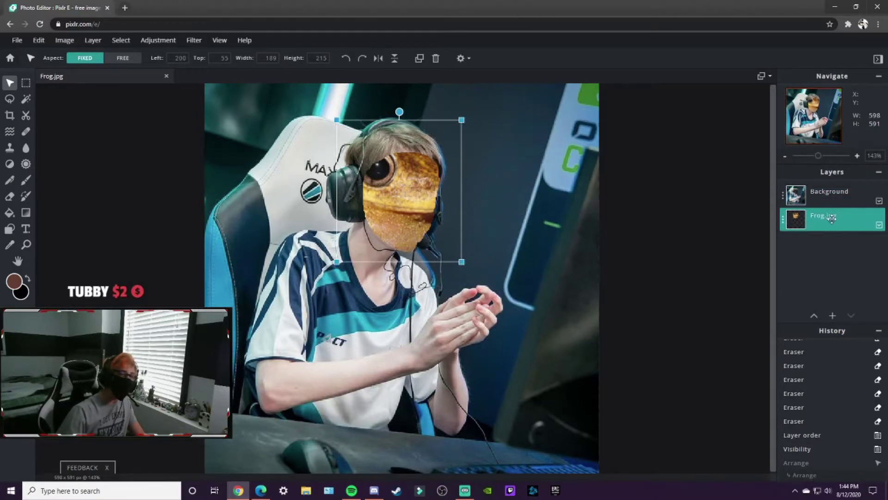
{"action": "left_click_drag", "start_coordinate": [832, 219], "coordinate": [832, 196]}
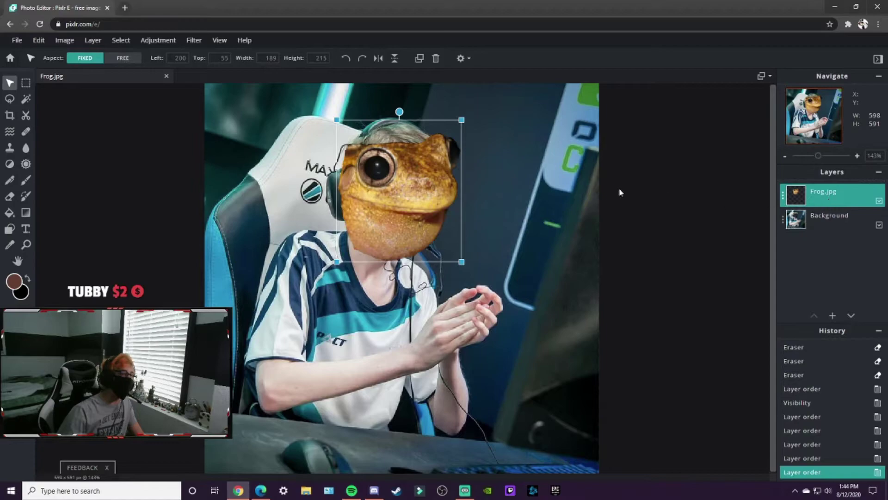
{"action": "left_click_drag", "start_coordinate": [418, 192], "coordinate": [417, 197]}
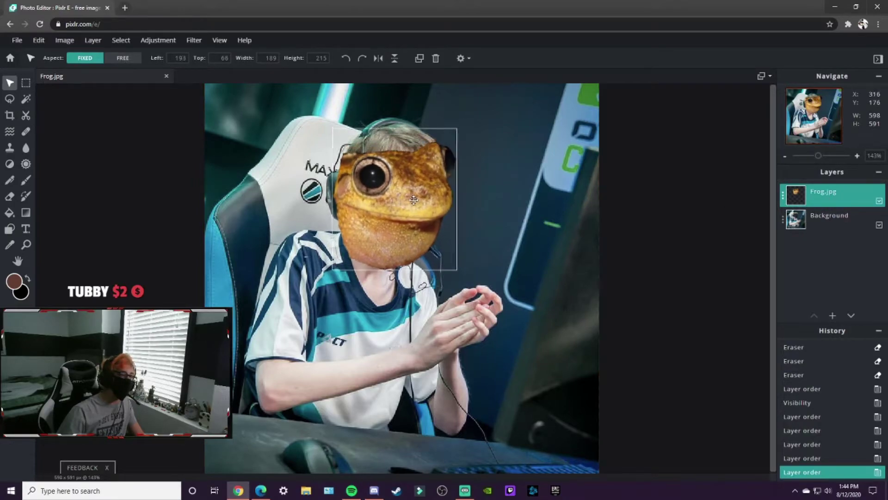
{"action": "key", "text": "ctrl+["}
- Erase the player's hair above the frog to widen the face hole
{"action": "key", "text": "e"}
{"action": "scroll", "coordinate": [401, 101], "scroll_direction": "up", "scroll_amount": 3}
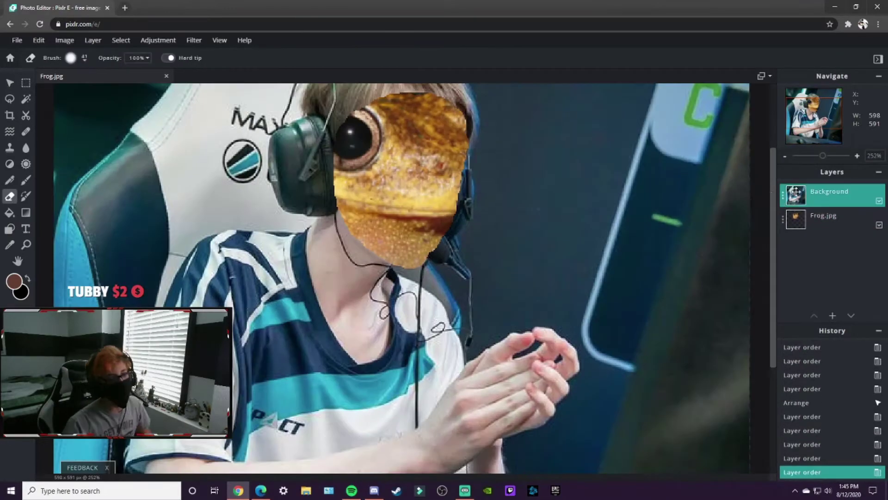
{"action": "left_click_drag", "start_coordinate": [435, 185], "coordinate": [353, 214]}
{"action": "scroll", "coordinate": [354, 214], "scroll_direction": "up", "scroll_amount": 3}
{"action": "mouse_move", "coordinate": [347, 272]}
{"action": "left_mouse_down"}
{"action": "mouse_move", "coordinate": [370, 149]}
{"action": "mouse_move", "coordinate": [486, 101]}
{"action": "left_mouse_up"}
{"action": "scroll", "coordinate": [507, 149], "scroll_direction": "up", "scroll_amount": 2}
{"action": "scroll", "coordinate": [508, 150], "scroll_direction": "down", "scroll_amount": 2}
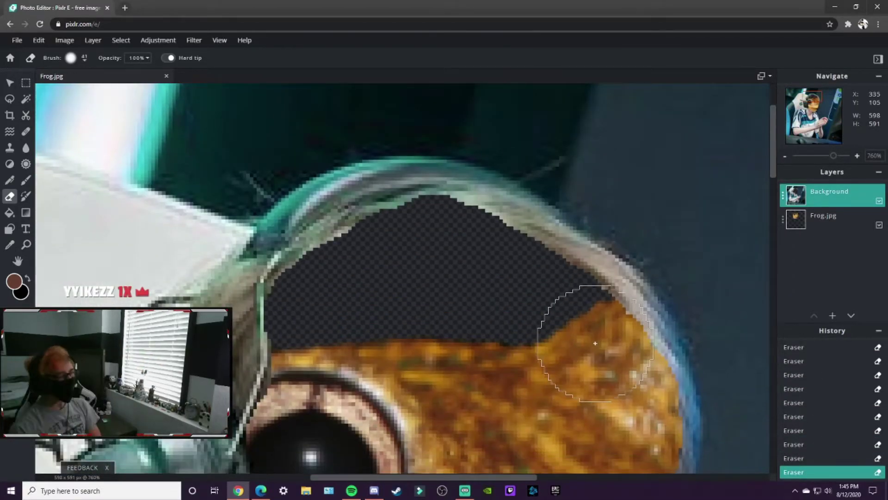
{"action": "scroll", "coordinate": [442, 272], "scroll_direction": "down", "scroll_amount": 2}
{"action": "scroll", "coordinate": [401, 202], "scroll_direction": "up", "scroll_amount": 1}
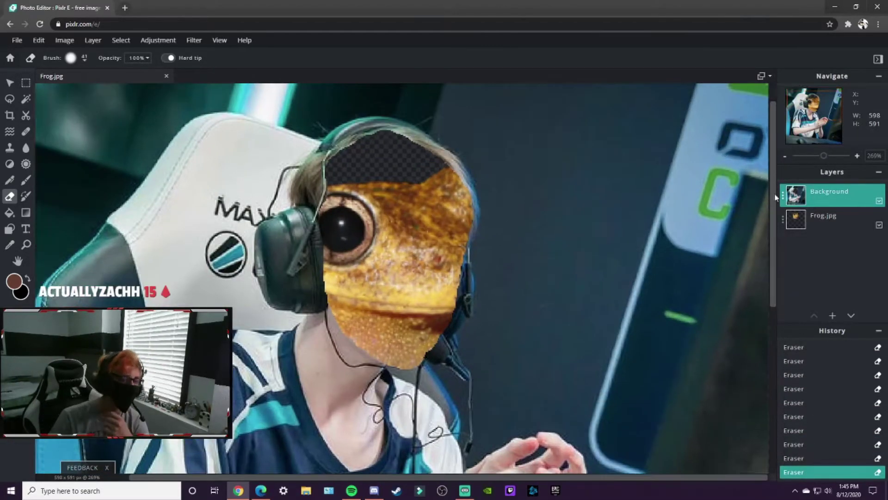
{"action": "scroll", "coordinate": [400, 202], "scroll_direction": "up", "scroll_amount": 1}
{"action": "left_click_drag", "start_coordinate": [512, 195], "coordinate": [381, 161]}
- Use a smaller eraser to remove hair along the left side of the head
{"action": "key", "text": "bracketleft"}
{"action": "key", "text": "bracketleft"}
{"action": "key", "text": "bracketleft"}
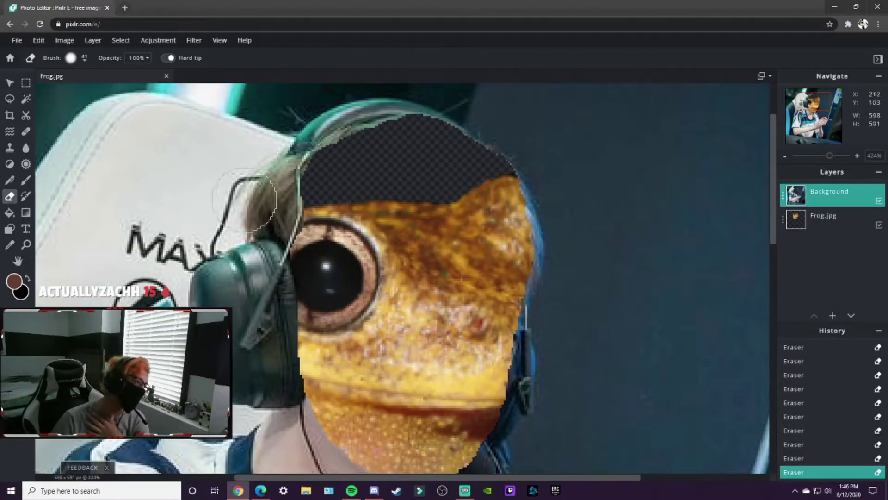
{"action": "mouse_move", "coordinate": [282, 234]}
{"action": "left_mouse_down"}
{"action": "mouse_move", "coordinate": [288, 167]}
{"action": "mouse_move", "coordinate": [258, 224]}
{"action": "mouse_move", "coordinate": [336, 124]}
{"action": "mouse_move", "coordinate": [439, 116]}
{"action": "left_mouse_up"}
{"action": "scroll", "coordinate": [442, 168], "scroll_direction": "down", "scroll_amount": 5}
{"action": "scroll", "coordinate": [442, 167], "scroll_direction": "up", "scroll_amount": 7}
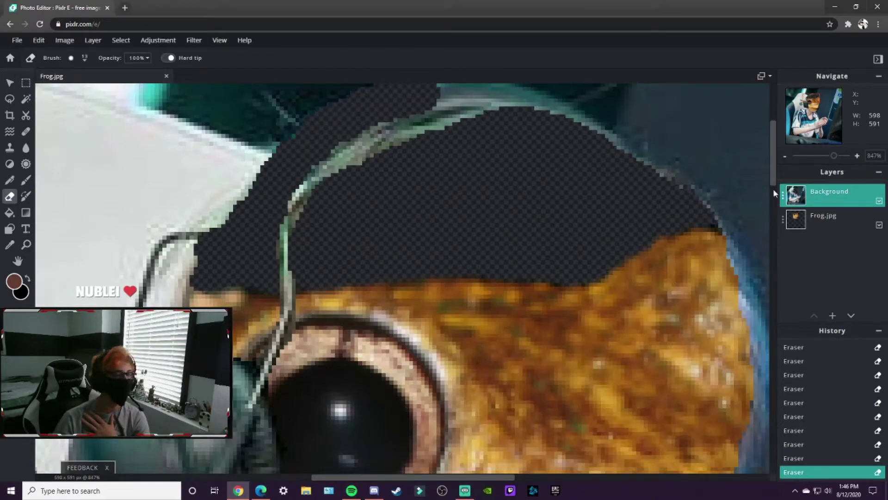
{"action": "scroll", "coordinate": [740, 193], "scroll_direction": "up", "scroll_amount": 3}
{"action": "left_click", "coordinate": [71, 57]}
{"action": "left_click", "coordinate": [79, 192]}
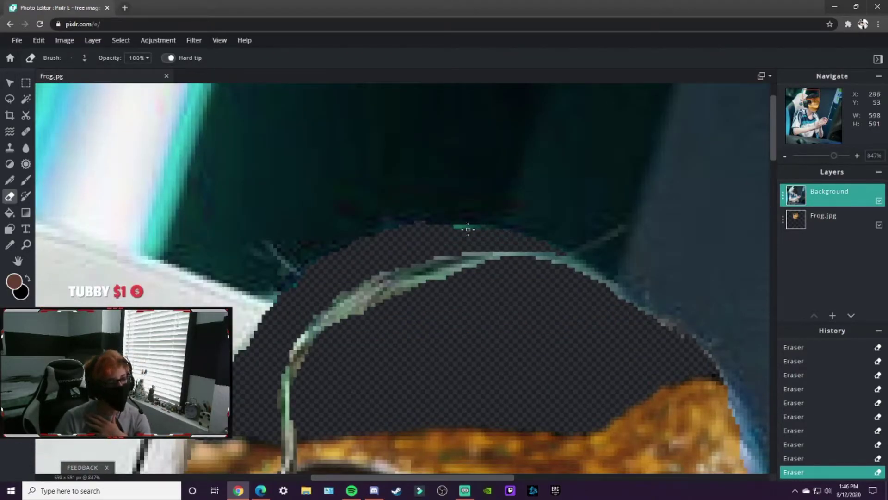
{"action": "scroll", "coordinate": [469, 228], "scroll_direction": "down", "scroll_amount": 3}
{"action": "scroll", "coordinate": [442, 189], "scroll_direction": "down", "scroll_amount": 1}
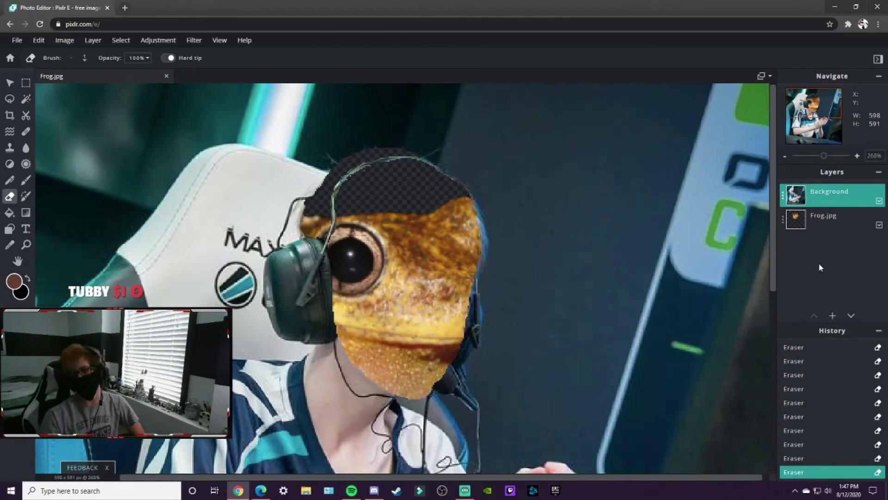
- Reorder the layers and enlarge the frog to fill the head hole
{"action": "left_click", "coordinate": [9, 82]}
{"action": "scroll", "coordinate": [576, 341], "scroll_direction": "down", "scroll_amount": 1}
{"action": "scroll", "coordinate": [648, 278], "scroll_direction": "down", "scroll_amount": 2}
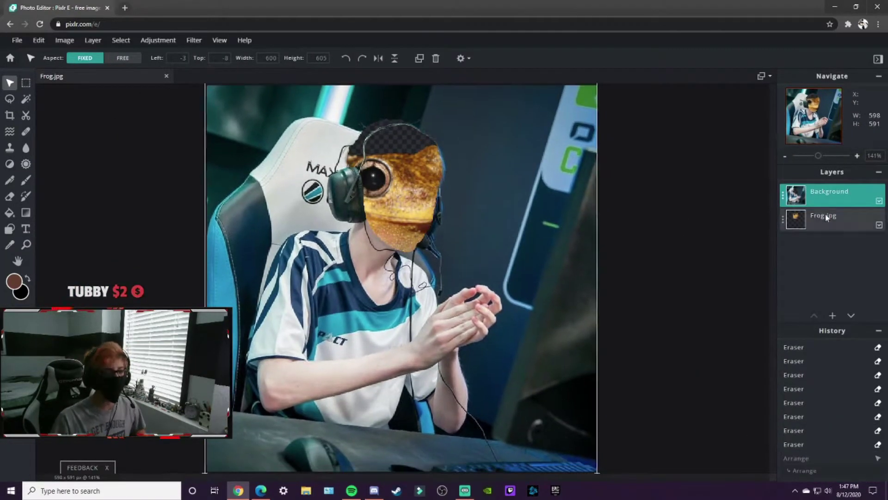
{"action": "mouse_move", "coordinate": [828, 196]}
{"action": "left_mouse_down"}
{"action": "mouse_move", "coordinate": [828, 221]}
{"action": "mouse_move", "coordinate": [828, 197]}
{"action": "left_mouse_up"}
{"action": "left_click_drag", "start_coordinate": [405, 195], "coordinate": [403, 190]}
{"action": "left_click_drag", "start_coordinate": [347, 268], "coordinate": [363, 254]}
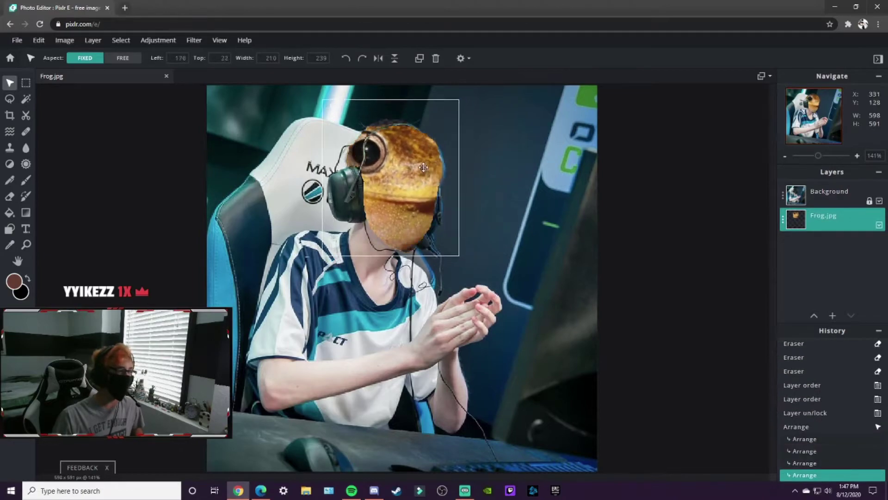
{"action": "left_click", "coordinate": [645, 238]}
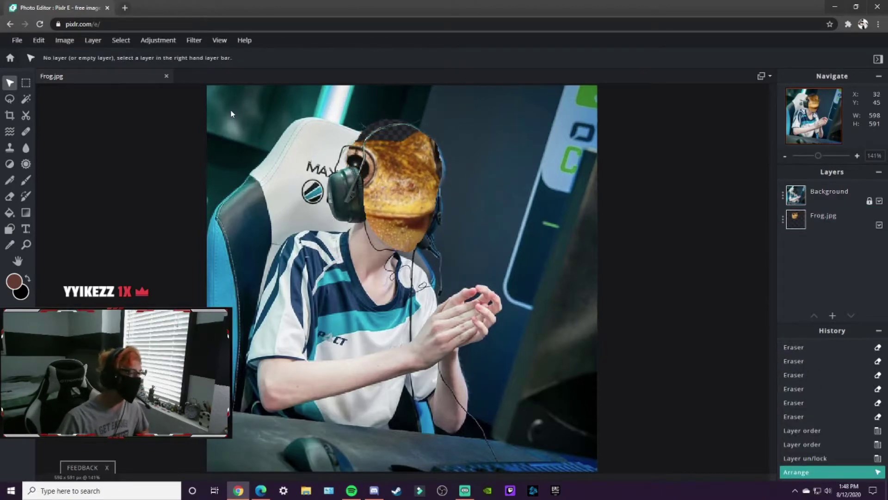
- Search DuckDuckGo images for 'frogs' in a new tab and save the Wacky Weekend: Frogs picture
{"action": "left_click", "coordinate": [126, 6]}
{"action": "type", "text": "frogs"}
{"action": "key", "text": "Return"}
{"action": "left_click", "coordinate": [102, 71]}
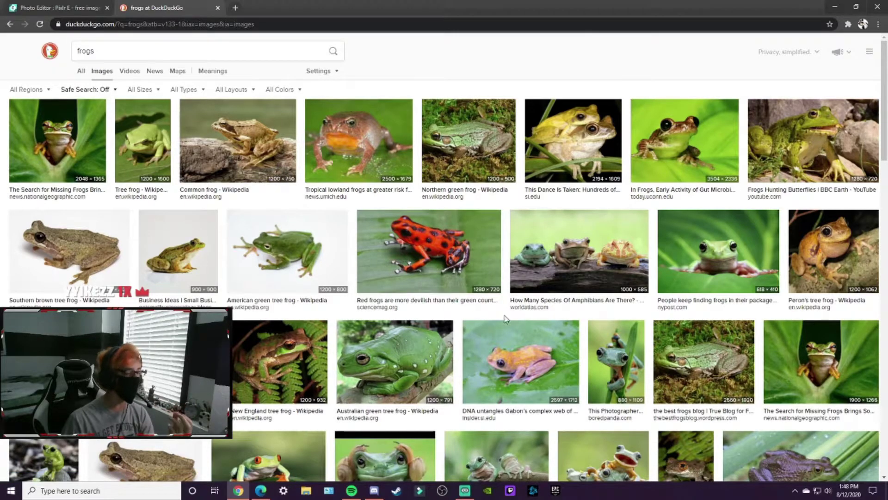
{"action": "scroll", "coordinate": [515, 324], "scroll_direction": "down", "scroll_amount": 2}
{"action": "left_click", "coordinate": [546, 444]}
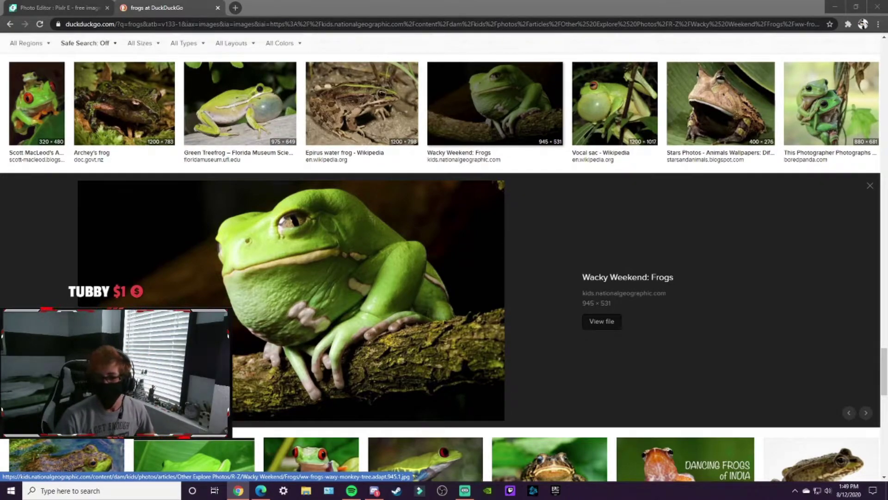
{"action": "key", "text": "Return"}
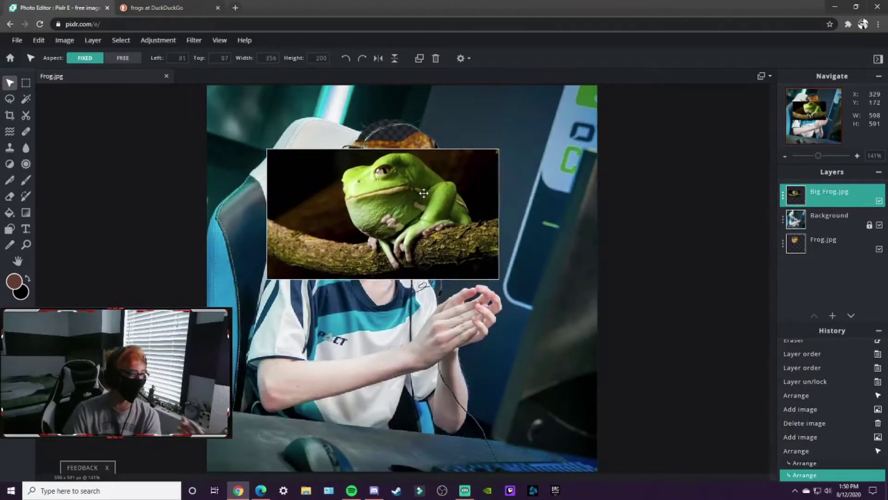
- Move the big green frog layer down onto the boy's hands
{"action": "left_click_drag", "start_coordinate": [424, 193], "coordinate": [423, 191]}
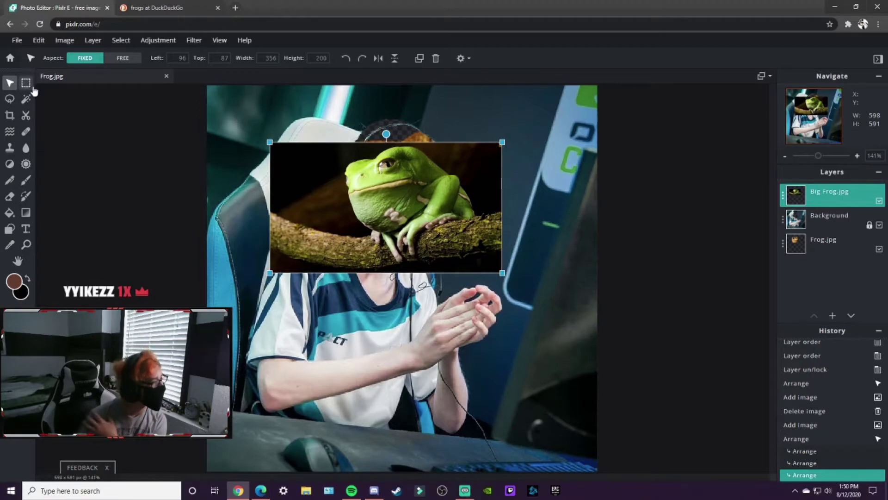
{"action": "left_click", "coordinate": [11, 116]}
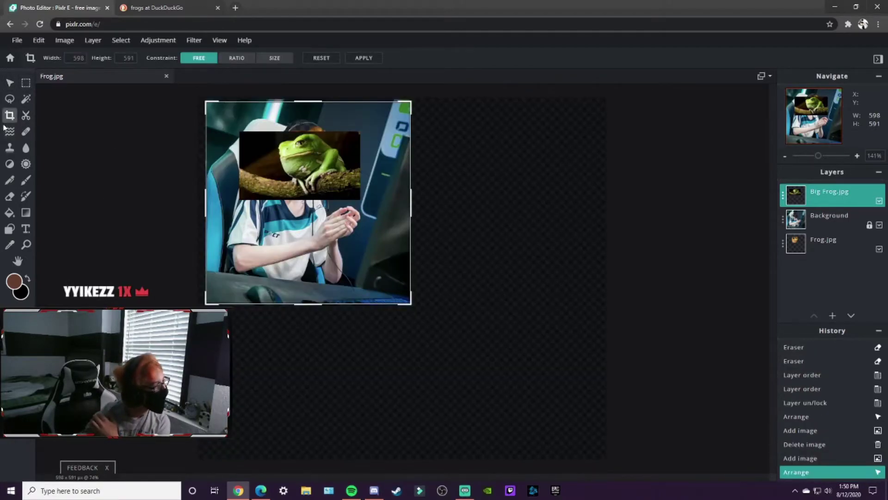
{"action": "left_click", "coordinate": [373, 58]}
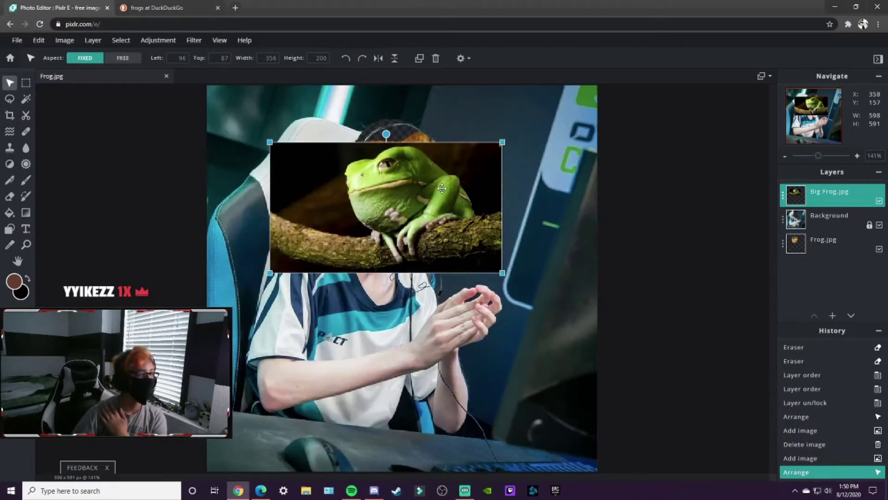
{"action": "left_click_drag", "start_coordinate": [395, 214], "coordinate": [411, 265]}
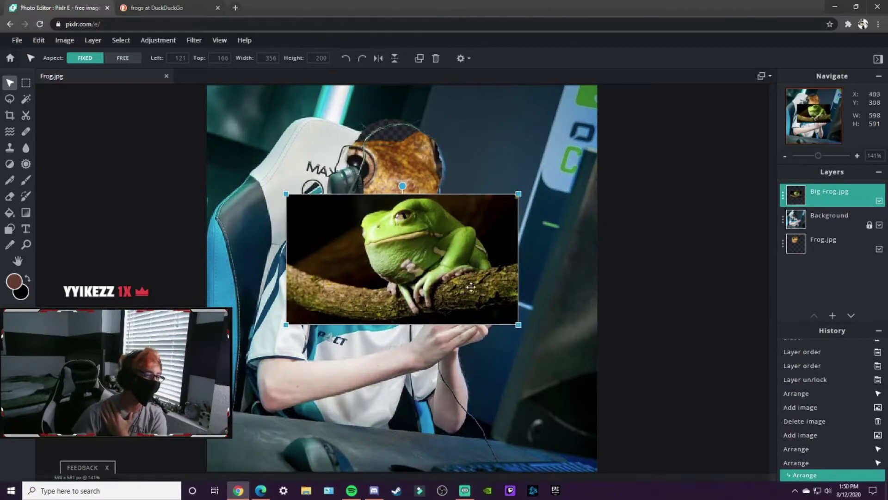
{"action": "left_click_drag", "start_coordinate": [470, 287], "coordinate": [471, 321]}
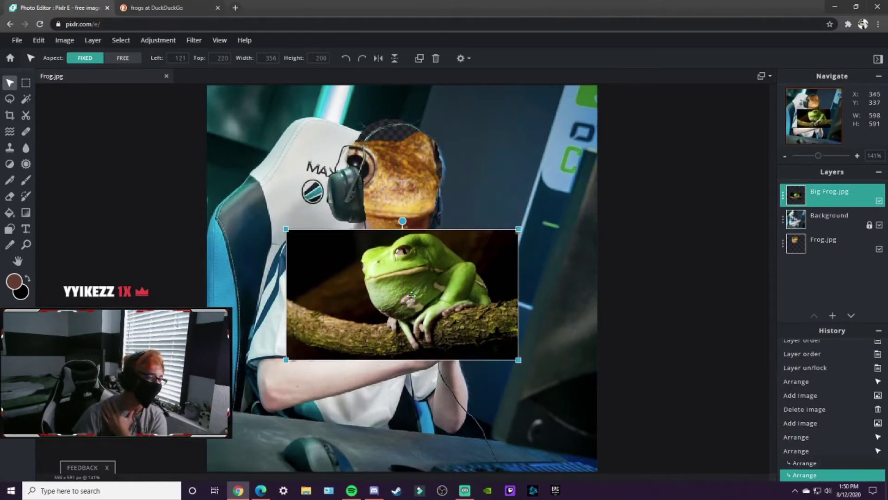
- Pick the Eraser, open its size options, and return to the DuckDuckGo frog results
{"action": "left_click", "coordinate": [10, 196]}
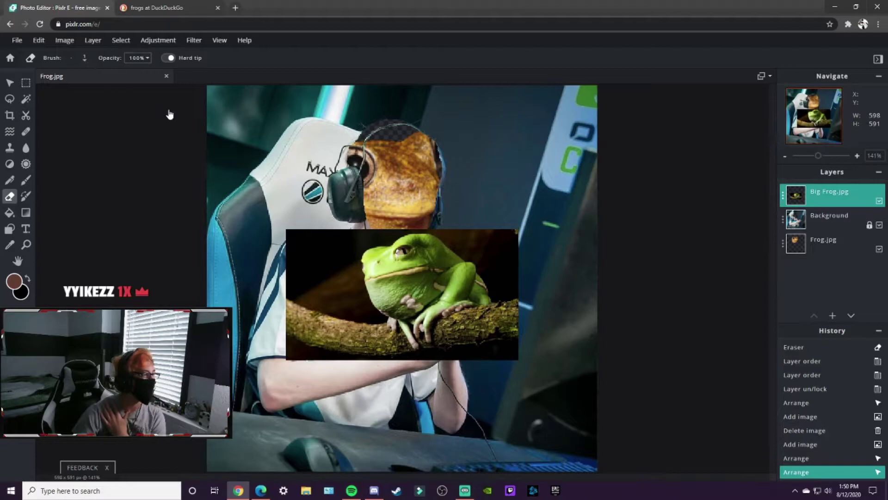
{"action": "left_click", "coordinate": [84, 57]}
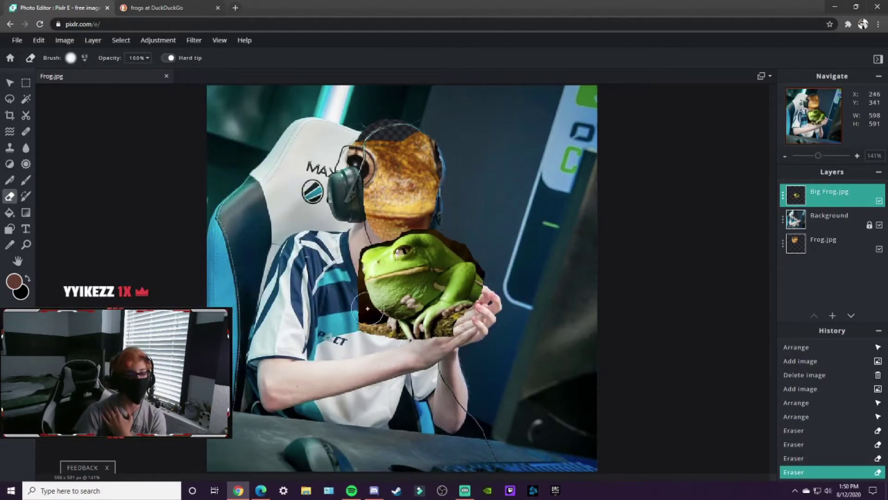
{"action": "left_click", "coordinate": [176, 7]}
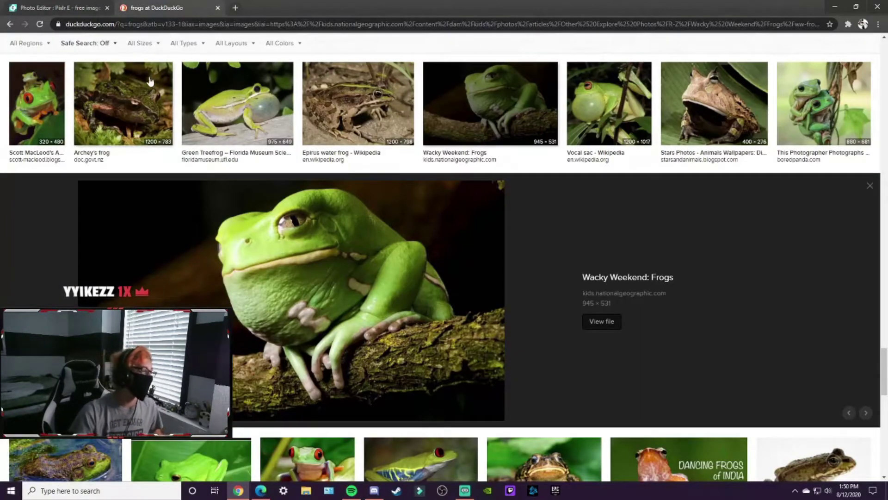
- Scroll up the frog results and close the image preview
{"action": "scroll", "coordinate": [150, 82], "scroll_direction": "up", "scroll_amount": 5}
{"action": "key", "text": "Escape"}
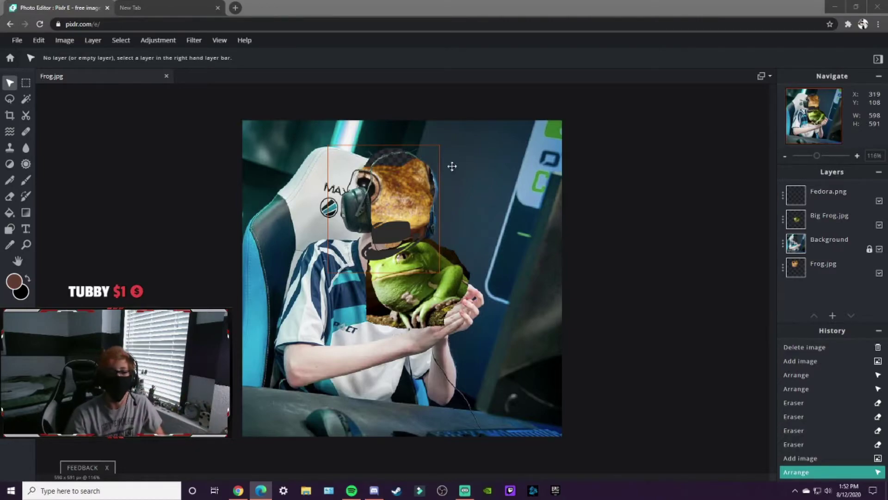
- Return to the editor and zoom in on the big frog behind the player's face cutout
{"action": "left_click", "coordinate": [647, 256]}
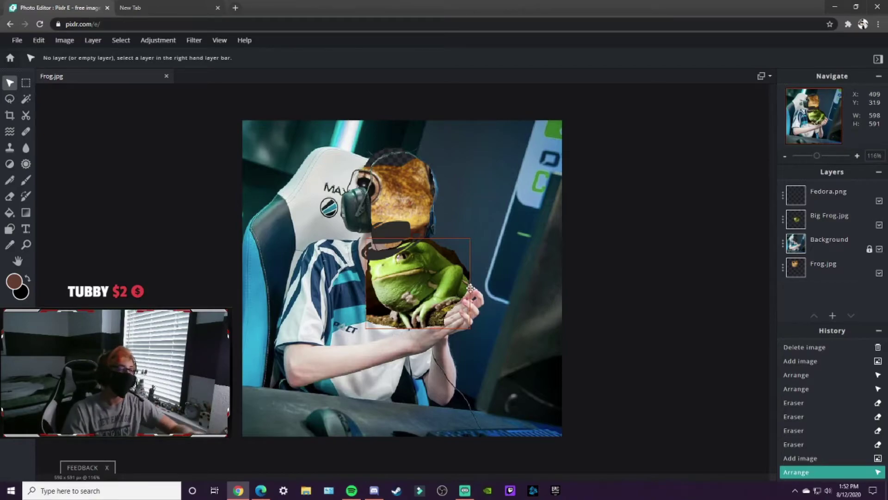
{"action": "scroll", "coordinate": [429, 259], "scroll_direction": "up", "scroll_amount": 3}
{"action": "scroll", "coordinate": [458, 255], "scroll_direction": "up", "scroll_amount": 3}
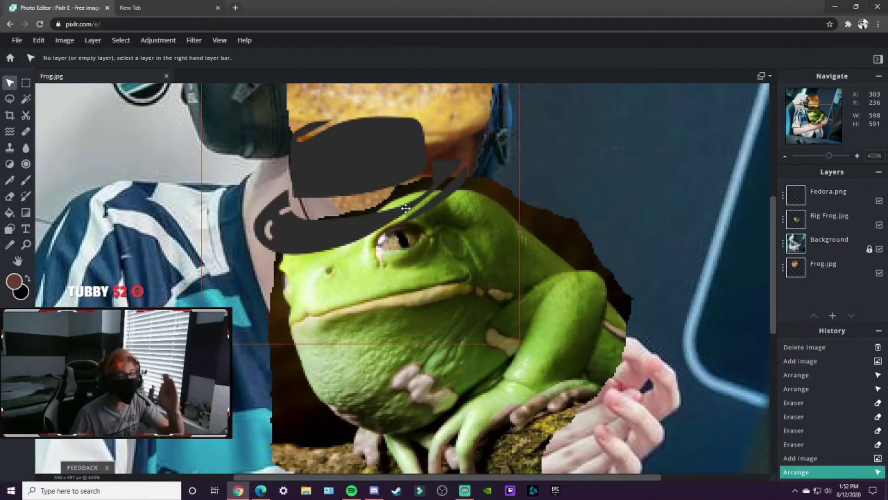
{"action": "scroll", "coordinate": [405, 208], "scroll_direction": "up", "scroll_amount": 1}
{"action": "scroll", "coordinate": [410, 222], "scroll_direction": "up", "scroll_amount": 1}
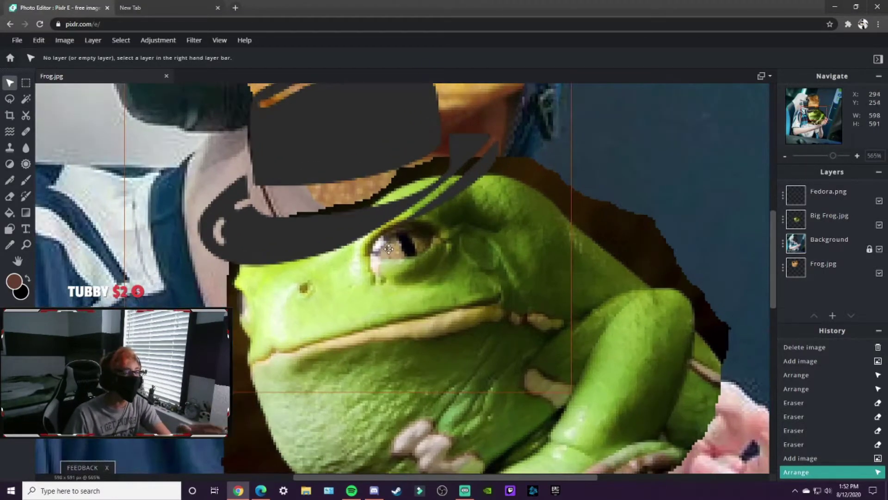
{"action": "scroll", "coordinate": [411, 233], "scroll_direction": "up", "scroll_amount": 2}
{"action": "scroll", "coordinate": [414, 243], "scroll_direction": "down", "scroll_amount": 4}
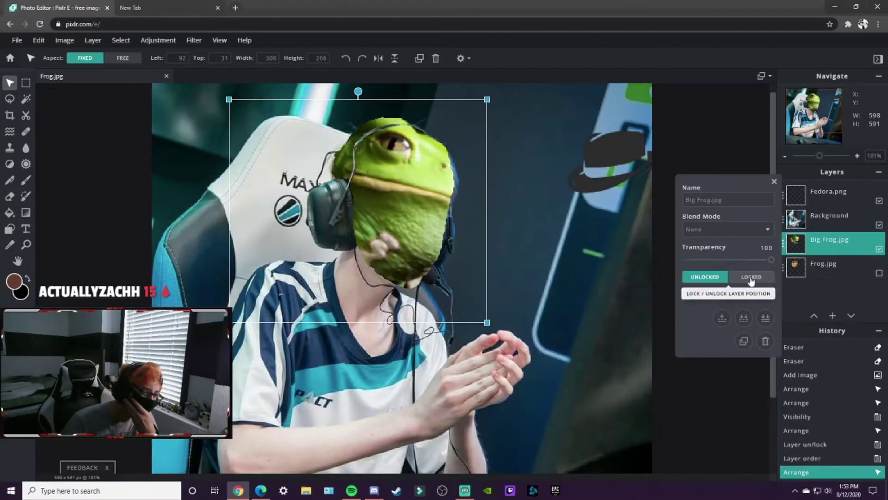
- Lock the Big Frog and Background layers in place
{"action": "left_click", "coordinate": [751, 277]}
{"action": "left_click", "coordinate": [829, 217]}
{"action": "left_click", "coordinate": [751, 276]}
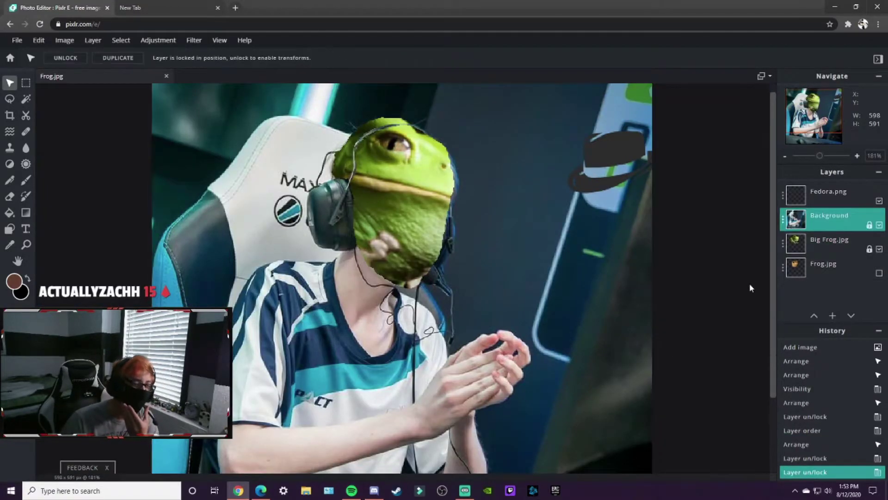
- Set the fedora on top of the frog's head and reselect the background photo layer
{"action": "left_click_drag", "start_coordinate": [611, 162], "coordinate": [512, 208]}
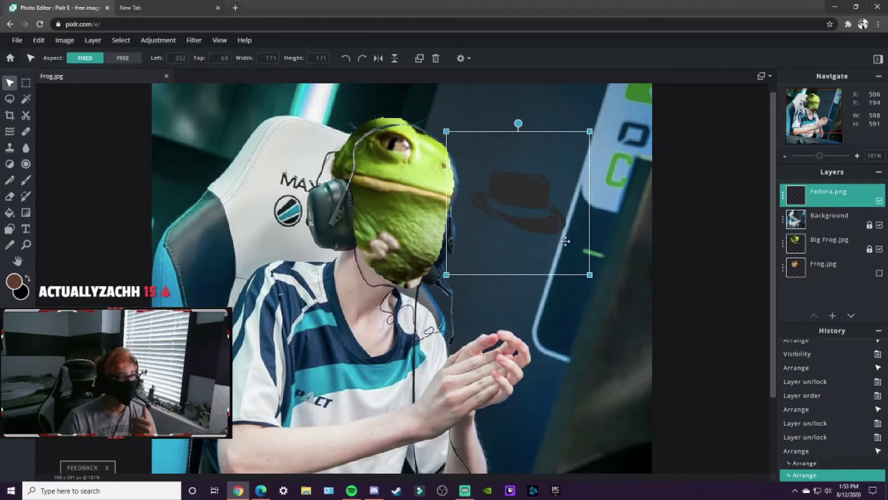
{"action": "left_click_drag", "start_coordinate": [565, 243], "coordinate": [441, 159]}
{"action": "left_click", "coordinate": [688, 237]}
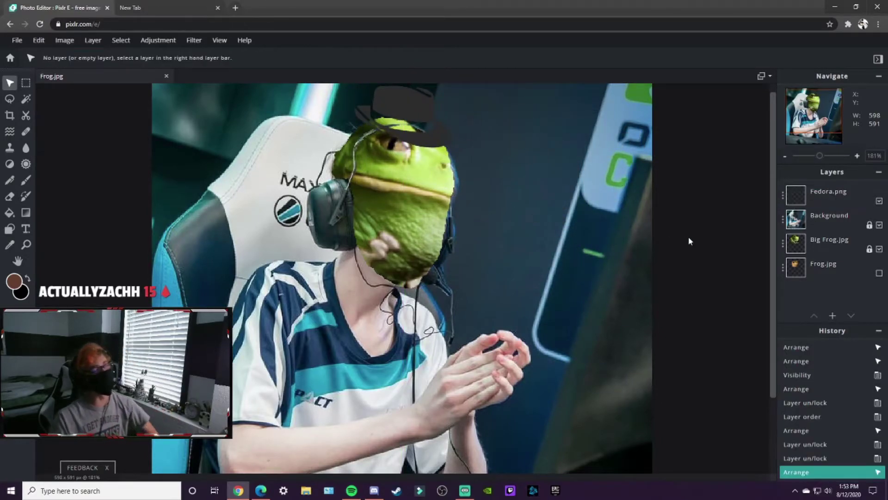
{"action": "scroll", "coordinate": [574, 255], "scroll_direction": "down", "scroll_amount": 3}
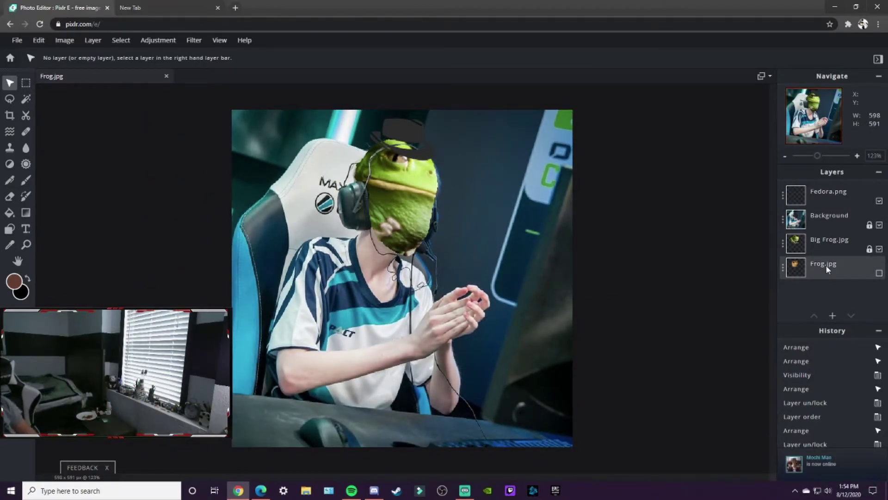
{"action": "left_click", "coordinate": [812, 215]}
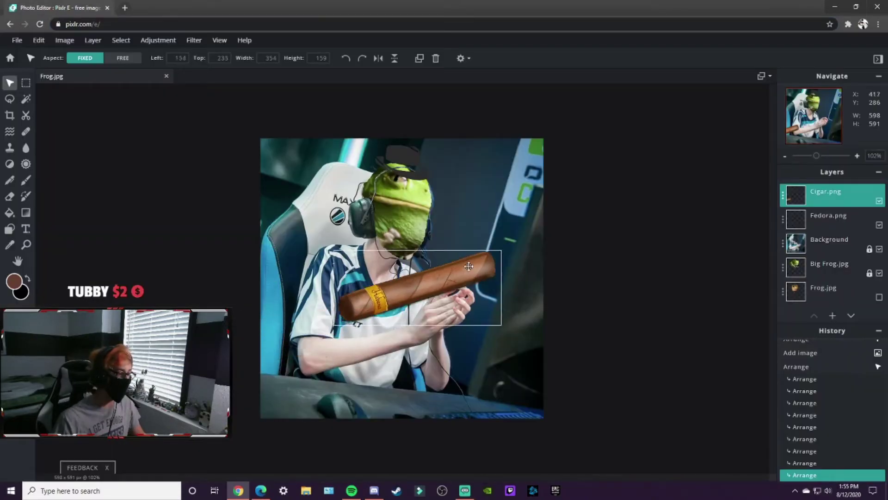
- Shrink the cigar, tilt it diagonally, and nudge it into the frog's mouth
{"action": "left_click_drag", "start_coordinate": [513, 237], "coordinate": [435, 263]}
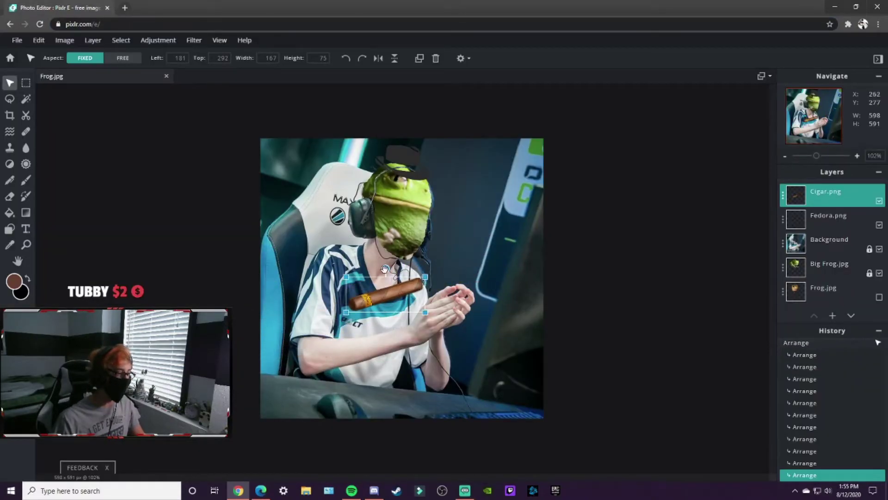
{"action": "mouse_move", "coordinate": [385, 269]}
{"action": "left_mouse_down"}
{"action": "mouse_move", "coordinate": [418, 276]}
{"action": "mouse_move", "coordinate": [465, 242]}
{"action": "left_mouse_up"}
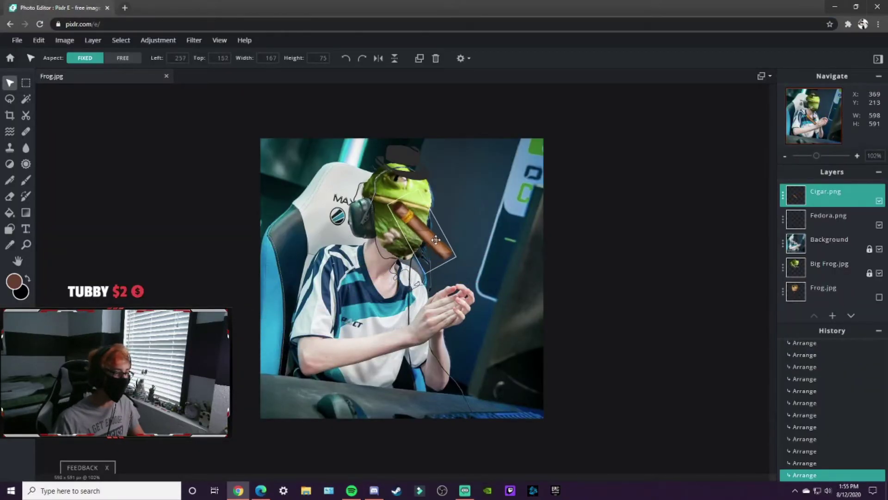
{"action": "left_click", "coordinate": [646, 275]}
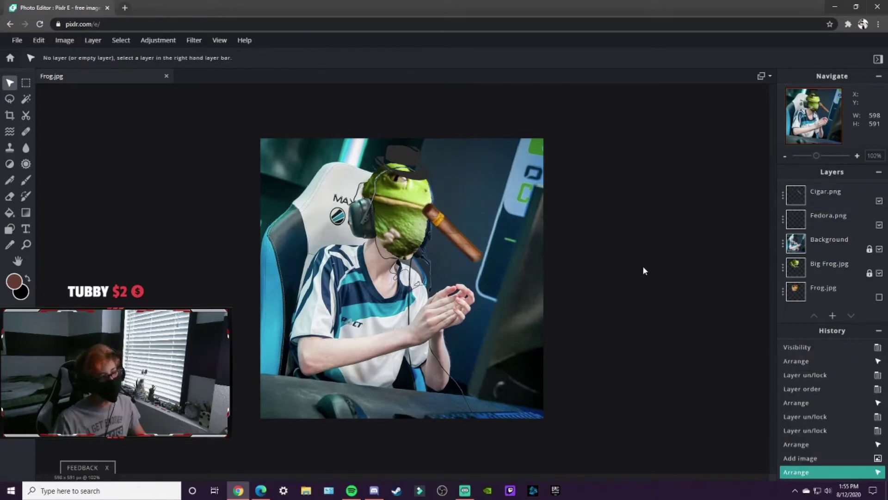
{"action": "scroll", "coordinate": [495, 185], "scroll_direction": "up", "scroll_amount": 2}
{"action": "scroll", "coordinate": [502, 162], "scroll_direction": "up", "scroll_amount": 1}
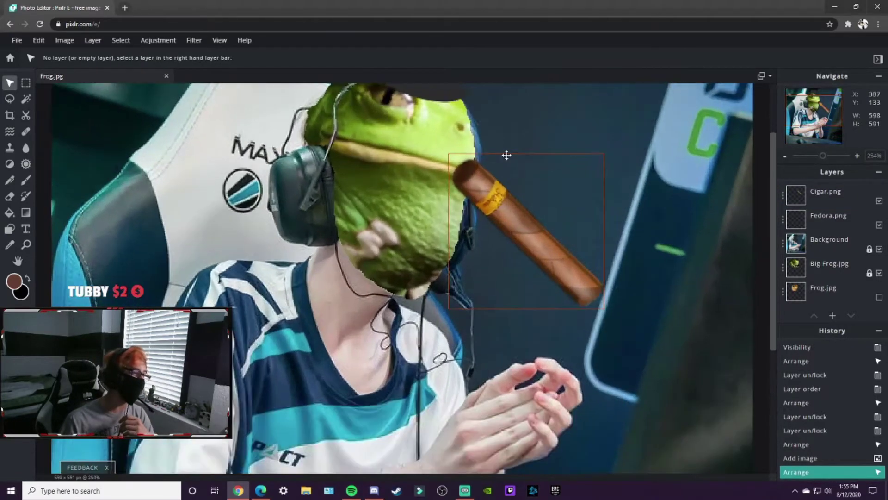
{"action": "left_click_drag", "start_coordinate": [484, 176], "coordinate": [475, 177]}
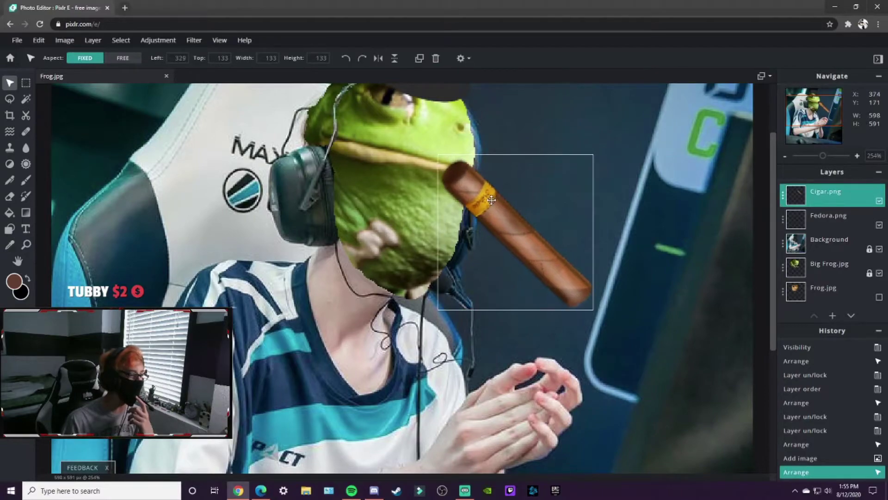
{"action": "left_click", "coordinate": [533, 149]}
{"action": "scroll", "coordinate": [534, 148], "scroll_direction": "down", "scroll_amount": 2}
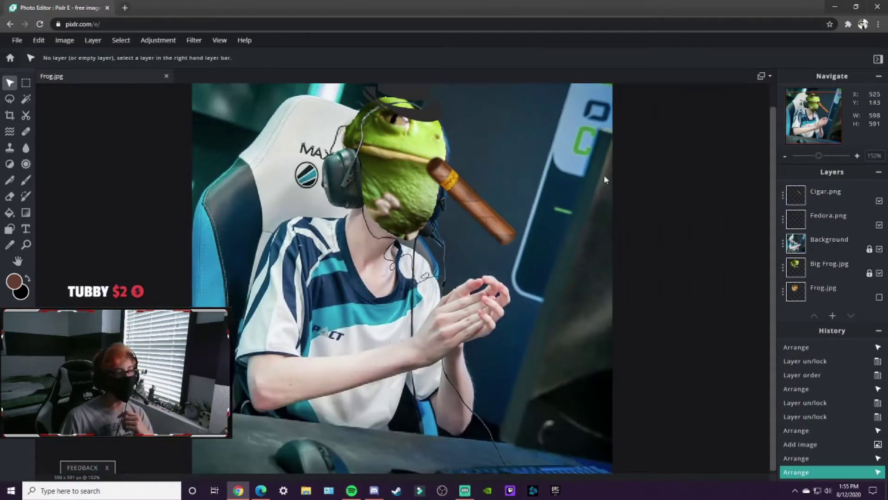
{"action": "scroll", "coordinate": [606, 180], "scroll_direction": "down", "scroll_amount": 1}
{"action": "left_click", "coordinate": [823, 295]}
- Delete the unused Frog.jpg layer and select the Big Frog.jpg layer
{"action": "left_click", "coordinate": [748, 324]}
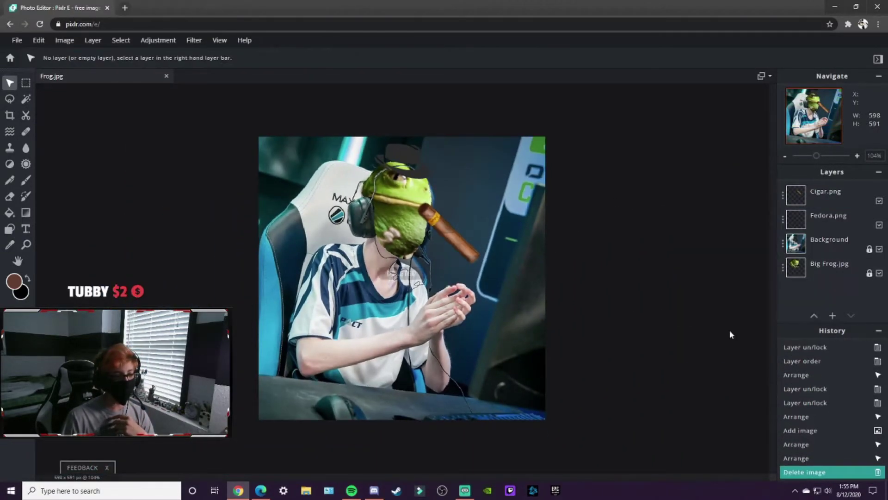
{"action": "scroll", "coordinate": [646, 298], "scroll_direction": "down", "scroll_amount": 1}
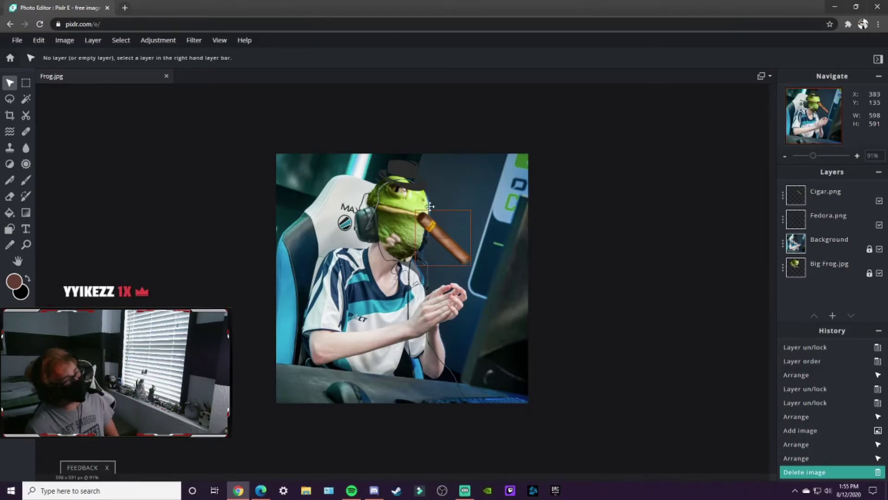
{"action": "left_click", "coordinate": [627, 302]}
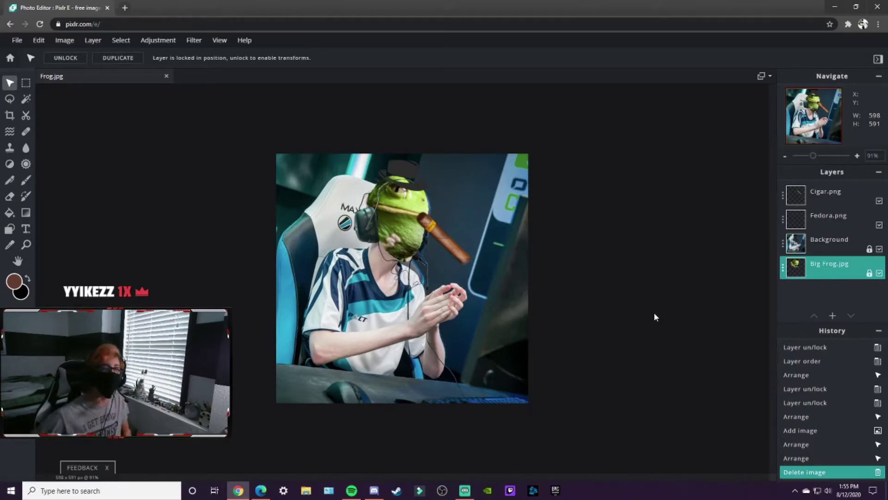
- Download the composite as 'Frogger But Better' JPG at 100% quality
{"action": "key", "text": "ctrl+s"}
{"action": "type", "text": "Frogger But Better"}
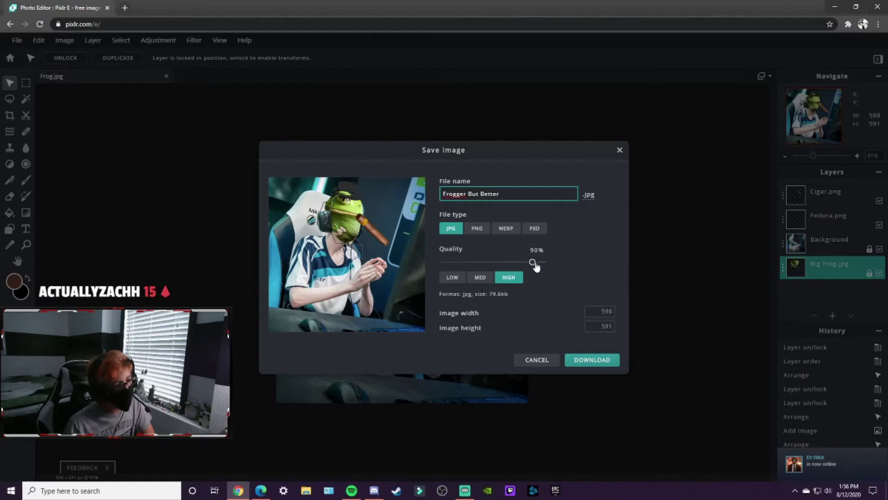
{"action": "left_click_drag", "start_coordinate": [532, 262], "coordinate": [573, 265]}
{"action": "left_click", "coordinate": [592, 360]}
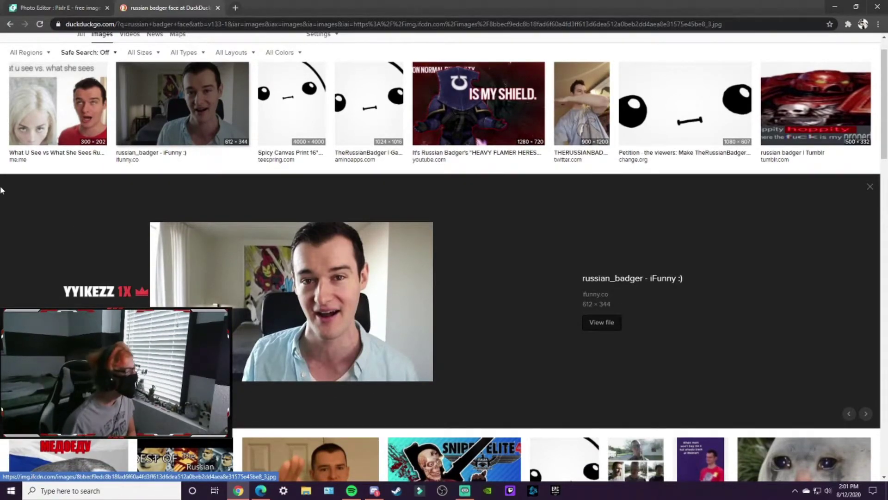
- Preview the 'What U See vs What She Sees' and russian_badger iFunny image results
{"action": "left_click", "coordinate": [68, 134]}
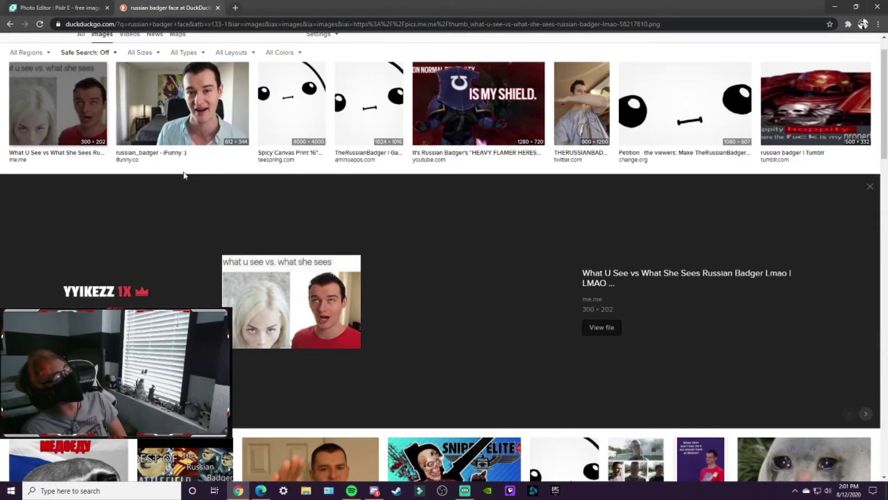
{"action": "left_click", "coordinate": [177, 104]}
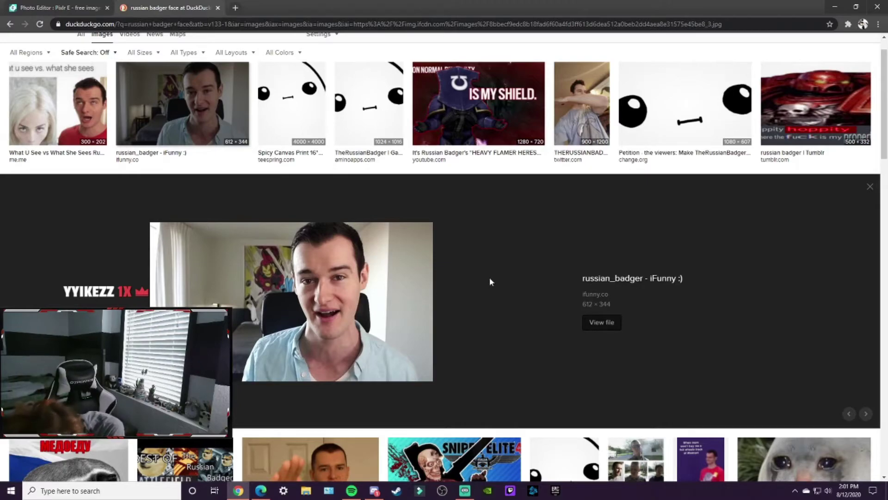
{"action": "scroll", "coordinate": [502, 278], "scroll_direction": "down", "scroll_amount": 2}
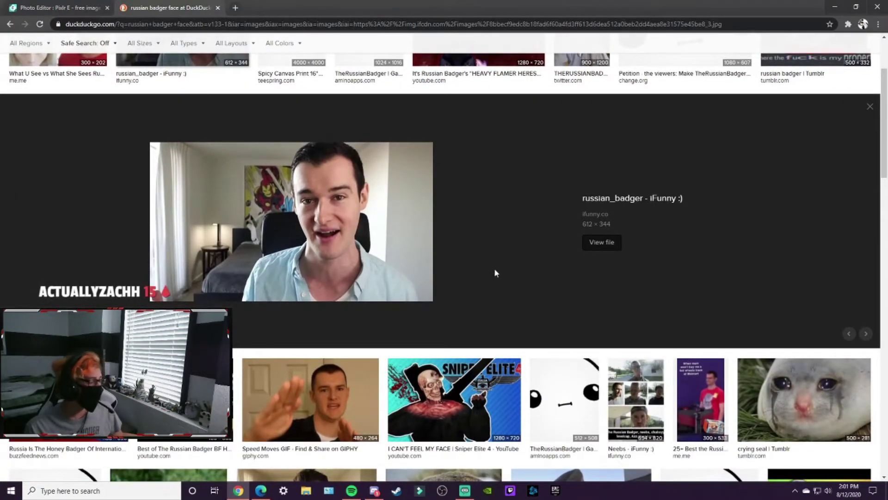
{"action": "scroll", "coordinate": [765, 419], "scroll_direction": "up", "scroll_amount": 1}
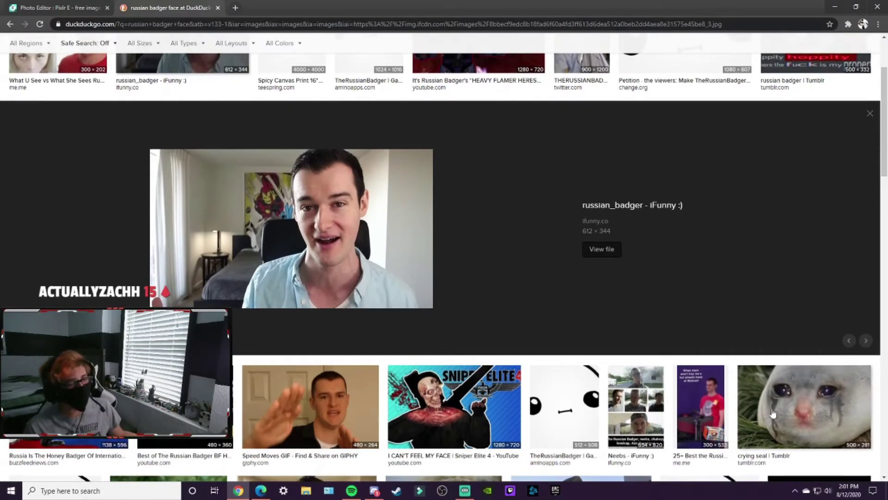
{"action": "scroll", "coordinate": [488, 296], "scroll_direction": "up", "scroll_amount": 2}
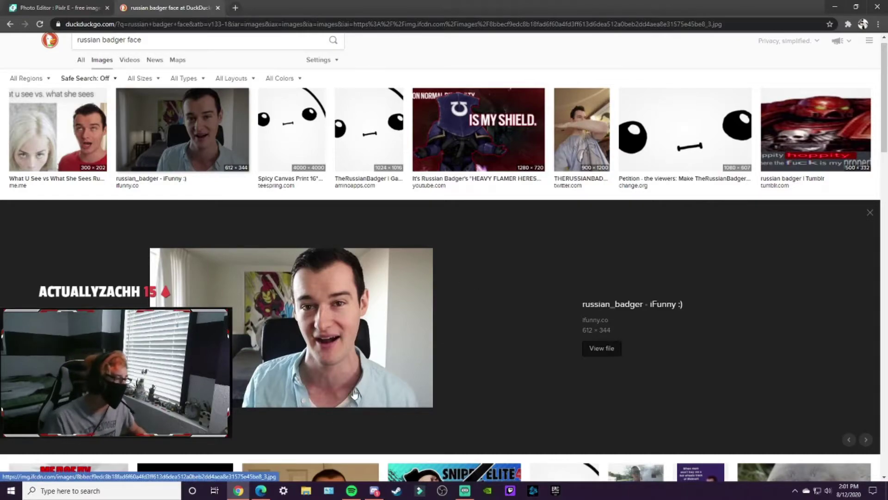
- In a new tab, search images for 'russian head scarf', then refine to 'russian head wear'
{"action": "left_click", "coordinate": [235, 8]}
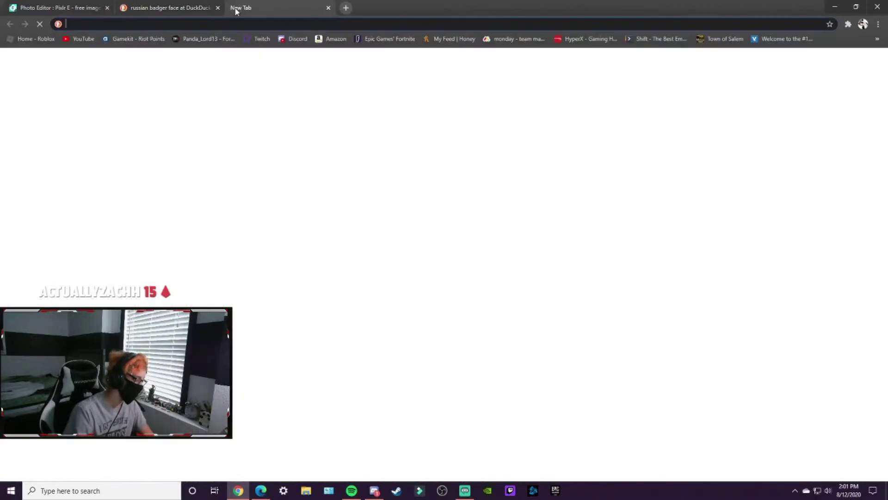
{"action": "type", "text": "russian he"}
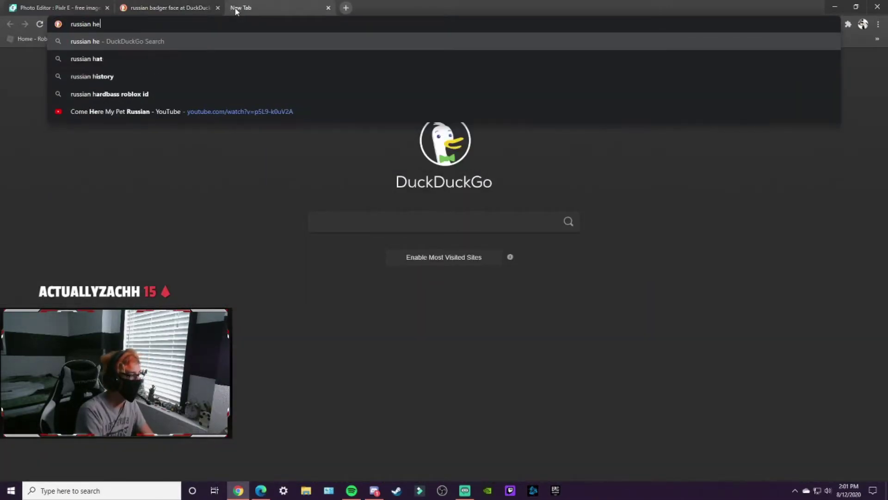
{"action": "type", "text": "ad scar"}
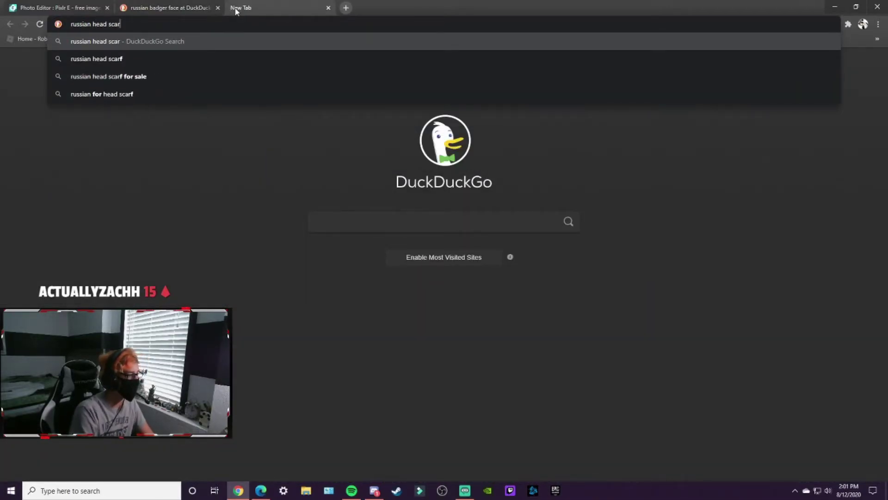
{"action": "type", "text": "f"}
{"action": "key", "text": "Return"}
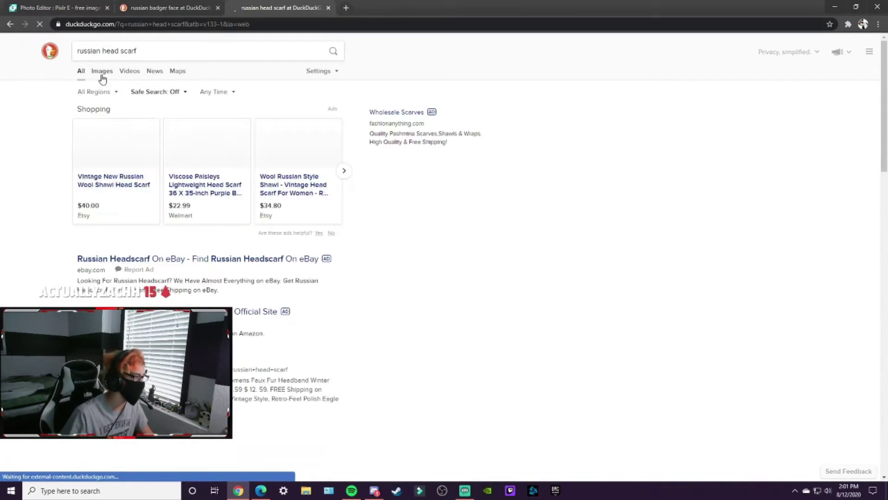
{"action": "left_click", "coordinate": [102, 72]}
{"action": "left_click_drag", "start_coordinate": [137, 51], "coordinate": [116, 54]}
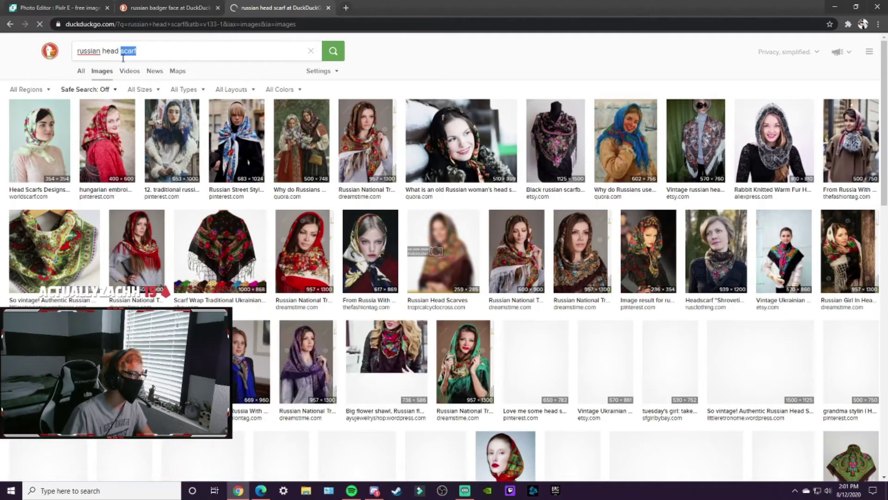
{"action": "key", "text": "BackSpace"}
{"action": "type", "text": "wear"}
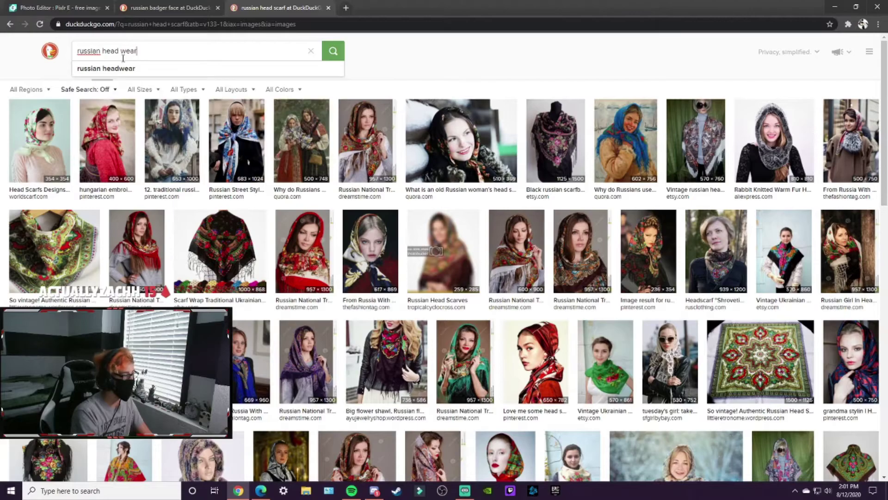
{"action": "key", "text": "Return"}
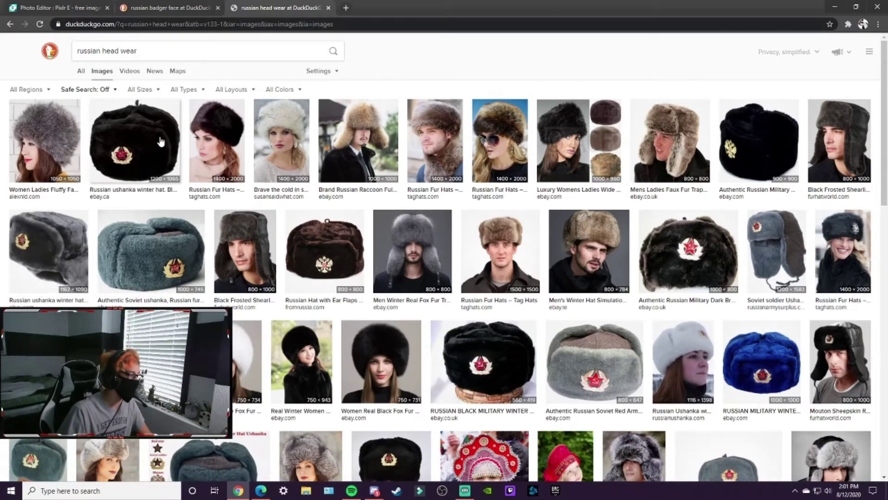
- Filter to transparent images and save the black fur hat and an American badger photo
{"action": "left_click", "coordinate": [141, 89]}
{"action": "left_click", "coordinate": [185, 89]}
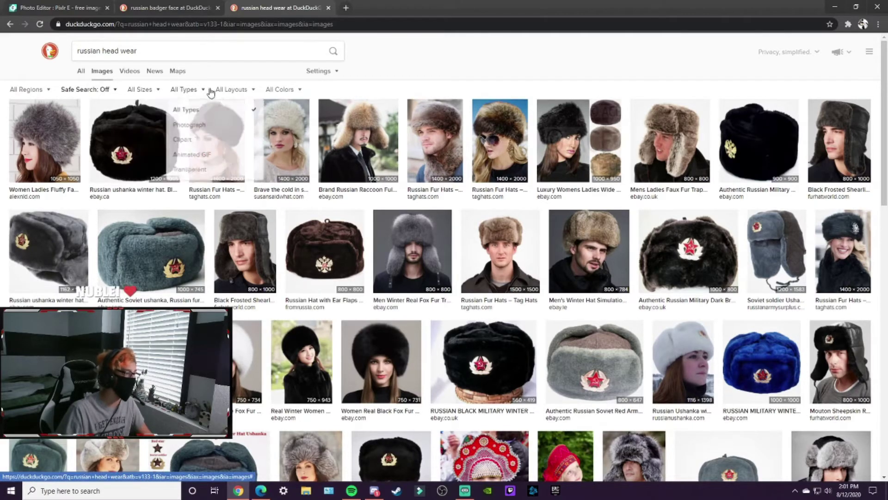
{"action": "left_click", "coordinate": [188, 171]}
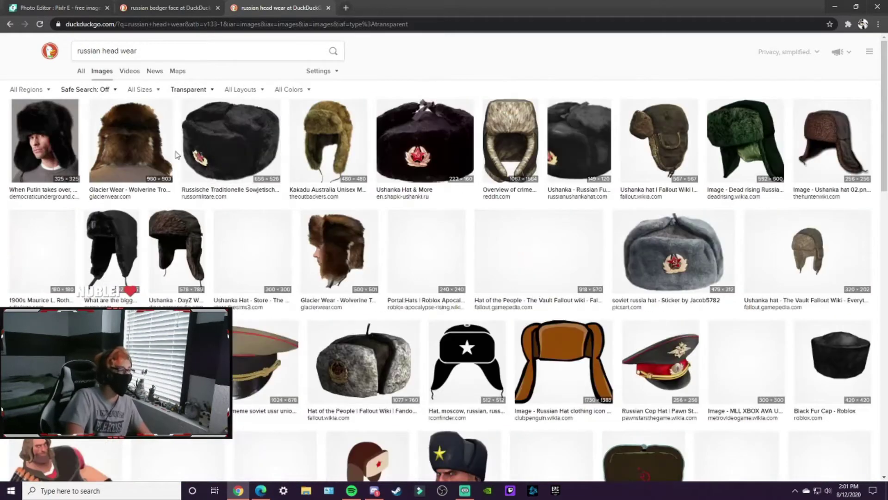
{"action": "left_click", "coordinate": [231, 142]}
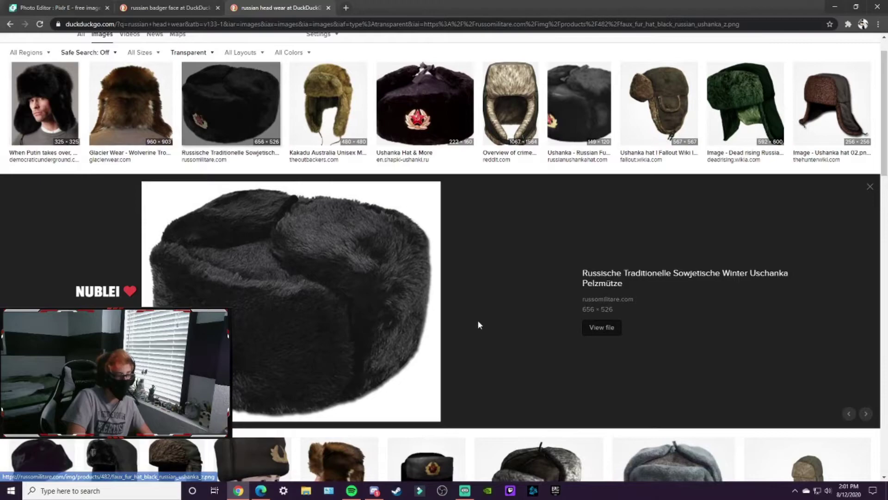
{"action": "right_click", "coordinate": [354, 310]}
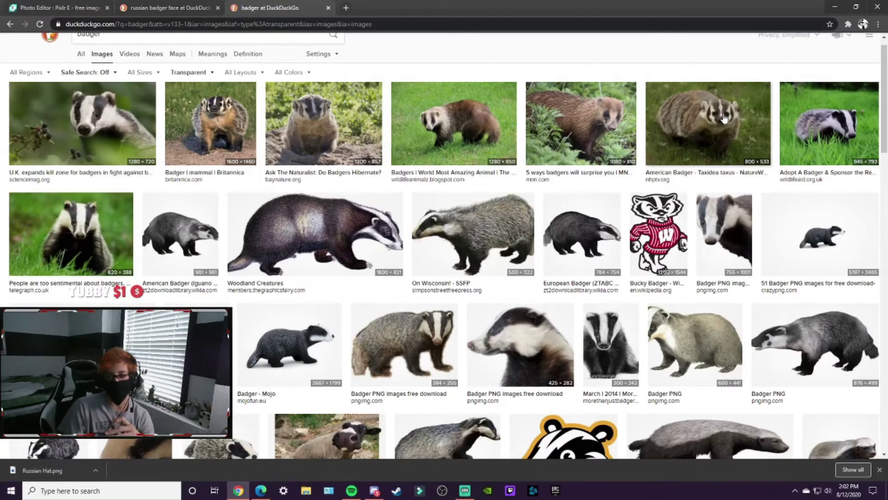
{"action": "left_click", "coordinate": [724, 118]}
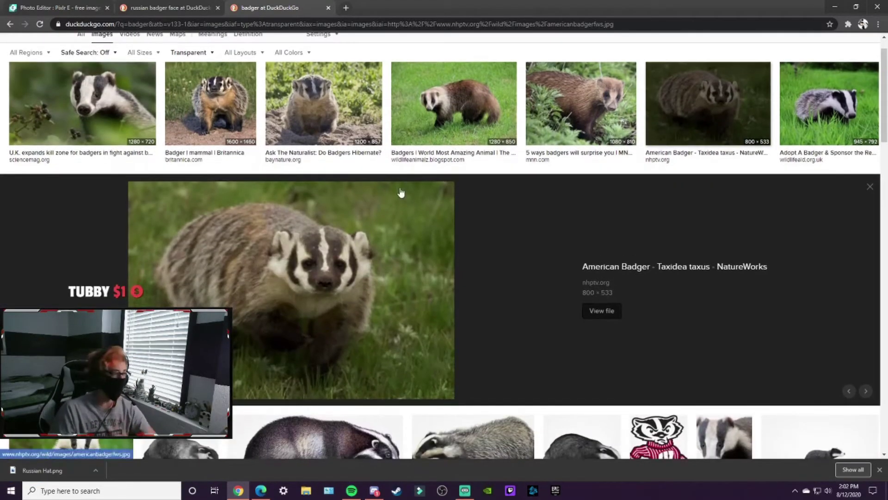
{"action": "right_click", "coordinate": [376, 252]}
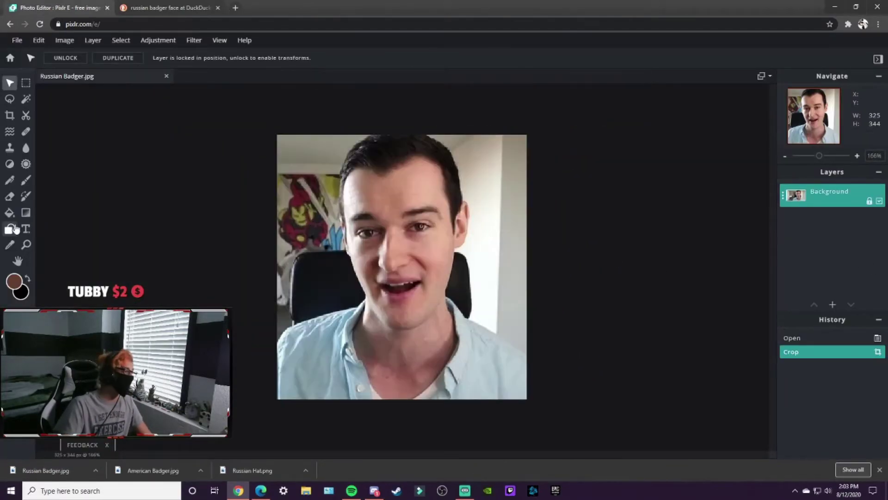
- Erase the mouth area with the Eraser and unlock the Background layer
{"action": "left_click", "coordinate": [10, 196]}
{"action": "scroll", "coordinate": [392, 242], "scroll_direction": "up", "scroll_amount": 2}
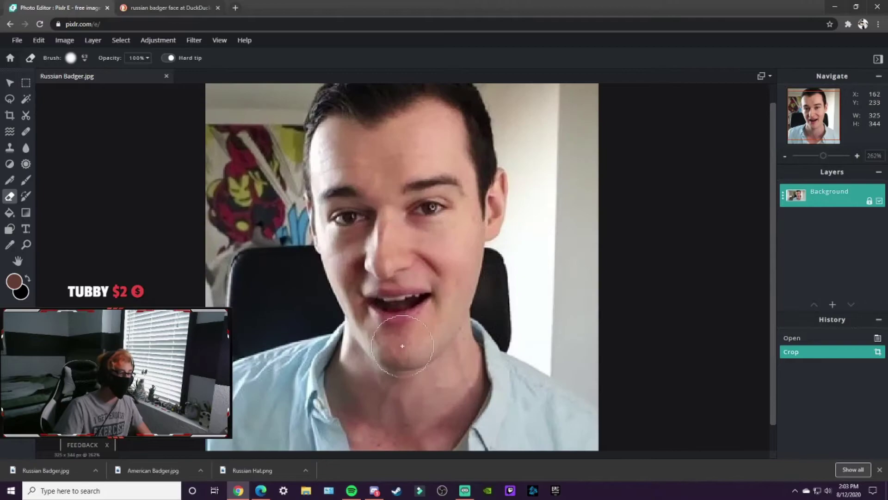
{"action": "mouse_move", "coordinate": [401, 333]}
{"action": "left_mouse_down"}
{"action": "mouse_move", "coordinate": [391, 334]}
{"action": "mouse_move", "coordinate": [407, 332]}
{"action": "left_mouse_up"}
{"action": "left_click", "coordinate": [819, 205]}
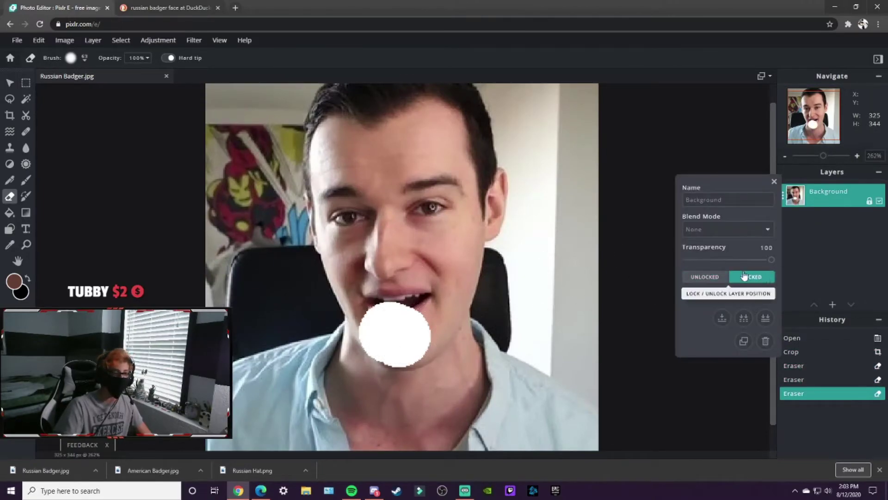
{"action": "left_click", "coordinate": [723, 277]}
{"action": "left_click", "coordinate": [406, 337]}
- Erase the rest of the face up toward the eyes and add an image layer
{"action": "left_click", "coordinate": [409, 326]}
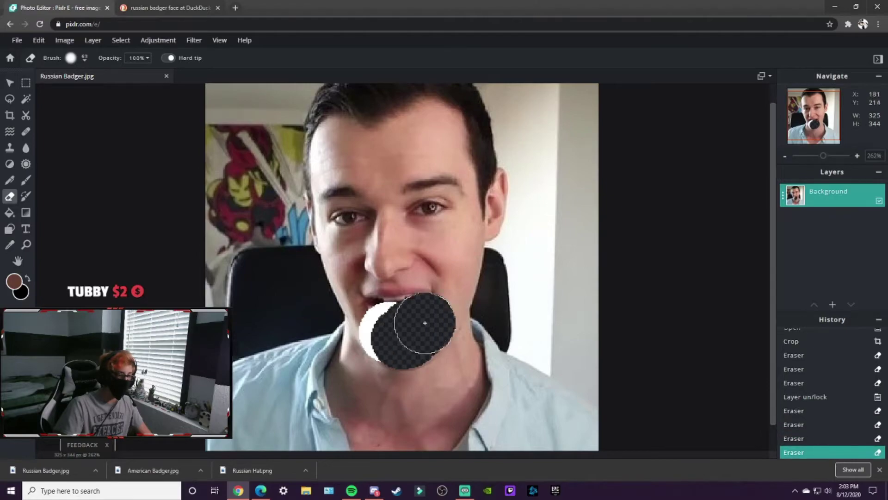
{"action": "left_click", "coordinate": [425, 322]}
{"action": "left_click", "coordinate": [431, 310]}
{"action": "mouse_move", "coordinate": [431, 311]}
{"action": "left_mouse_down"}
{"action": "mouse_move", "coordinate": [452, 203]}
{"action": "mouse_move", "coordinate": [448, 174]}
{"action": "mouse_move", "coordinate": [341, 151]}
{"action": "mouse_move", "coordinate": [346, 214]}
{"action": "mouse_move", "coordinate": [377, 304]}
{"action": "mouse_move", "coordinate": [407, 254]}
{"action": "mouse_move", "coordinate": [373, 297]}
{"action": "mouse_move", "coordinate": [378, 307]}
{"action": "left_mouse_up"}
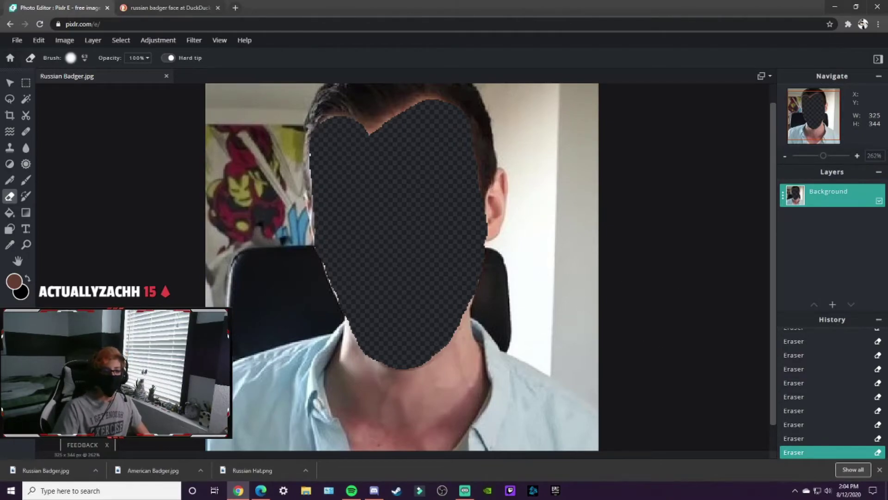
{"action": "left_click", "coordinate": [832, 304]}
{"action": "left_click", "coordinate": [466, 256]}
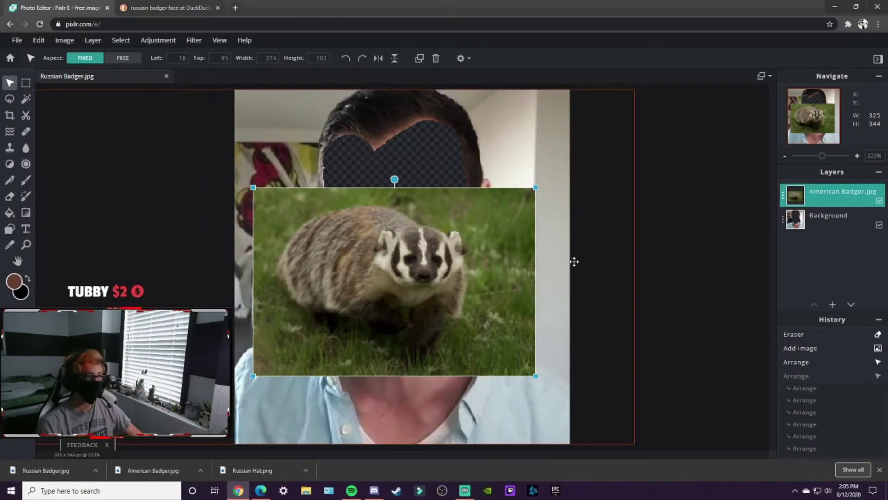
- Resize and position the American badger image to cover the man's whole face
{"action": "mouse_move", "coordinate": [536, 187]}
{"action": "left_mouse_down"}
{"action": "mouse_move", "coordinate": [439, 257]}
{"action": "mouse_move", "coordinate": [581, 115]}
{"action": "left_mouse_up"}
{"action": "mouse_move", "coordinate": [483, 269]}
{"action": "left_mouse_down"}
{"action": "mouse_move", "coordinate": [466, 329]}
{"action": "mouse_move", "coordinate": [426, 333]}
{"action": "left_mouse_up"}
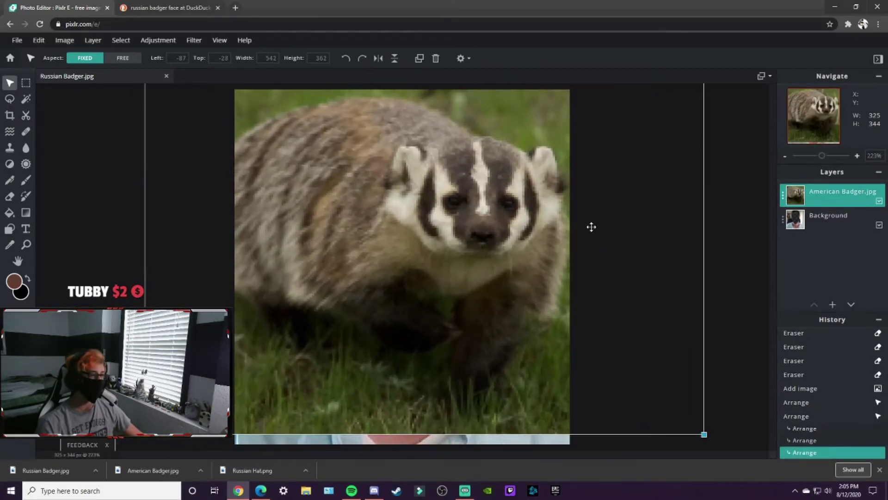
{"action": "left_click_drag", "start_coordinate": [525, 178], "coordinate": [640, 125]}
{"action": "left_click_drag", "start_coordinate": [465, 260], "coordinate": [467, 320]}
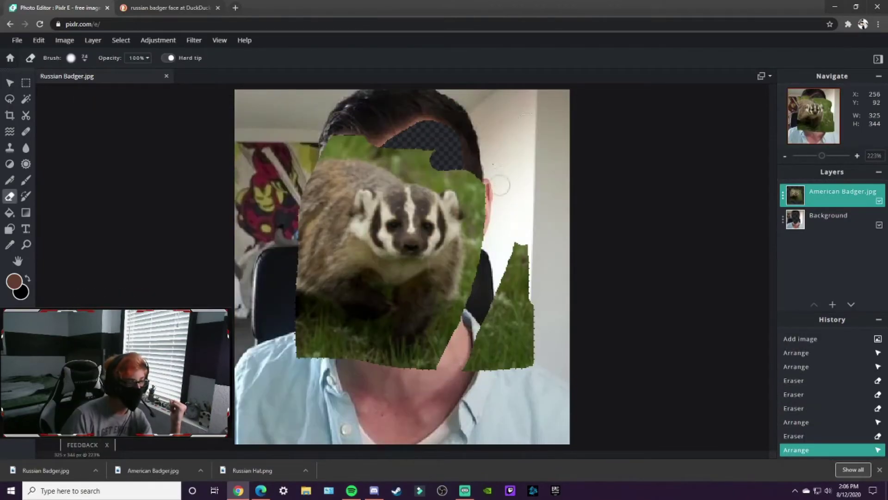
- Erase the excess badger around its face, then enlarge and re-center it over the face
{"action": "mouse_move", "coordinate": [499, 185]}
{"action": "left_mouse_down"}
{"action": "mouse_move", "coordinate": [527, 395]}
{"action": "mouse_move", "coordinate": [372, 341]}
{"action": "left_mouse_up"}
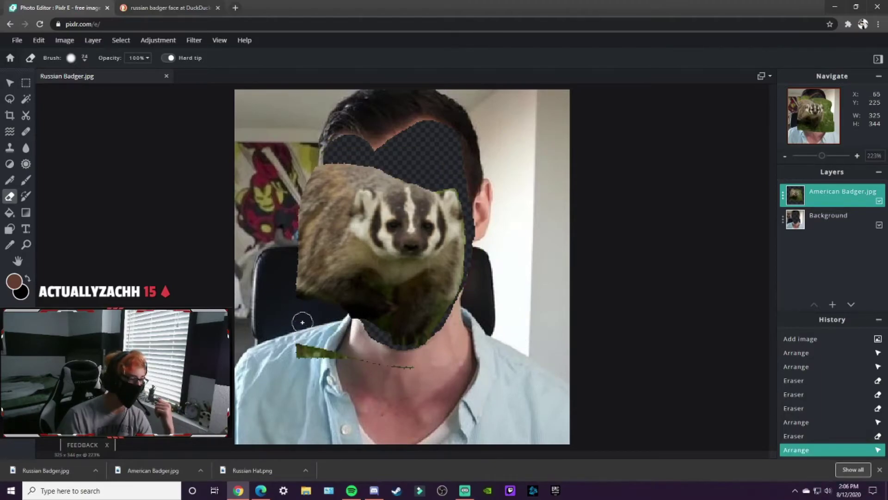
{"action": "left_click", "coordinate": [291, 352]}
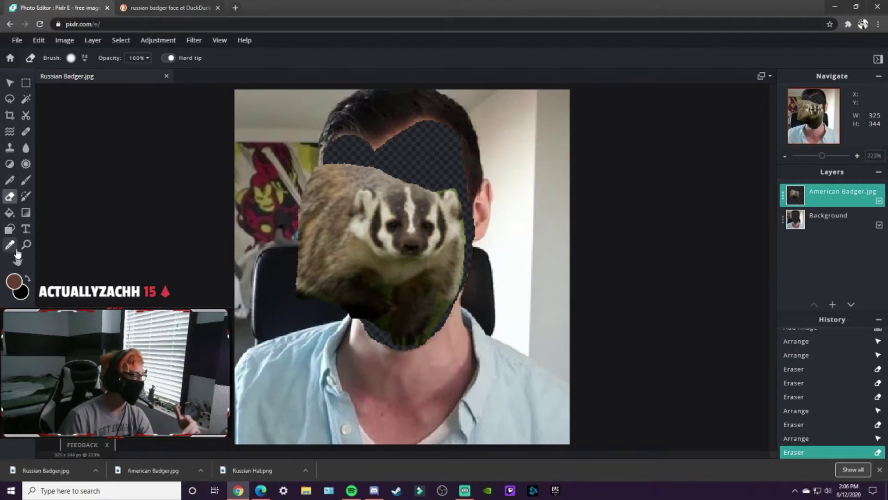
{"action": "left_click", "coordinate": [9, 84]}
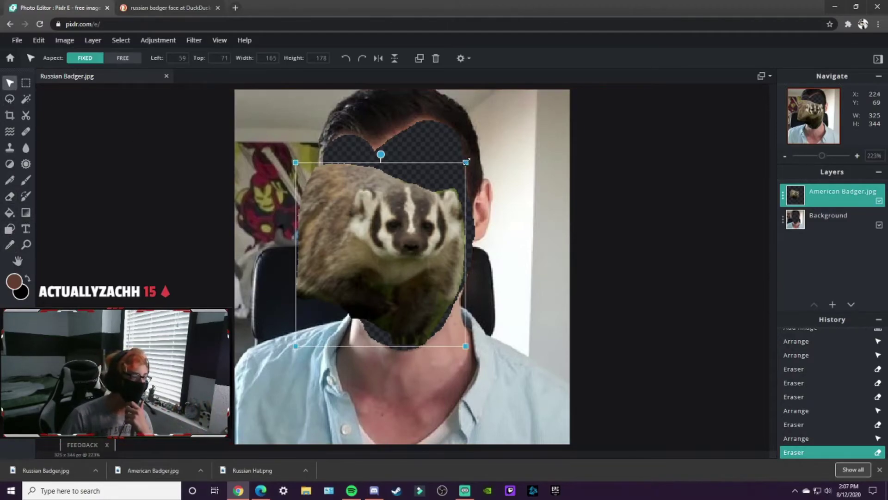
{"action": "left_click_drag", "start_coordinate": [466, 162], "coordinate": [540, 82]}
{"action": "mouse_move", "coordinate": [459, 229]}
{"action": "left_mouse_down"}
{"action": "mouse_move", "coordinate": [395, 248]}
{"action": "mouse_move", "coordinate": [403, 281]}
{"action": "left_mouse_up"}
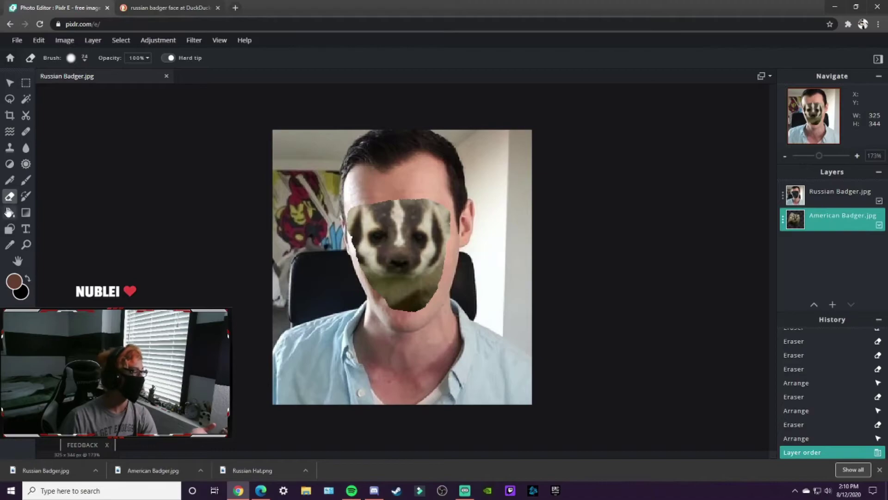
- Nudge the Russian Badger photo layer slightly left
{"action": "left_click", "coordinate": [9, 83]}
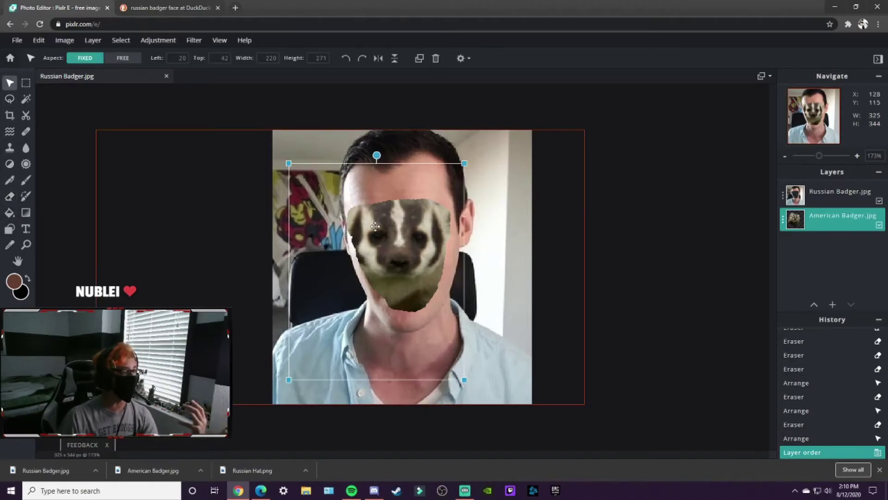
{"action": "left_click", "coordinate": [396, 252]}
{"action": "left_click_drag", "start_coordinate": [396, 252], "coordinate": [389, 252]}
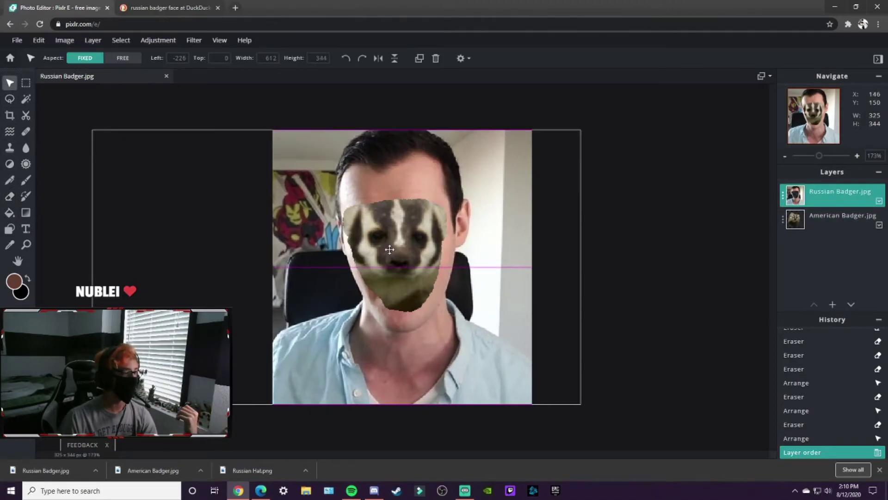
{"action": "left_click", "coordinate": [722, 354]}
- Select the American Badger layer, review the layers panel, and switch to Discord
{"action": "scroll", "coordinate": [656, 344], "scroll_direction": "down", "scroll_amount": 3}
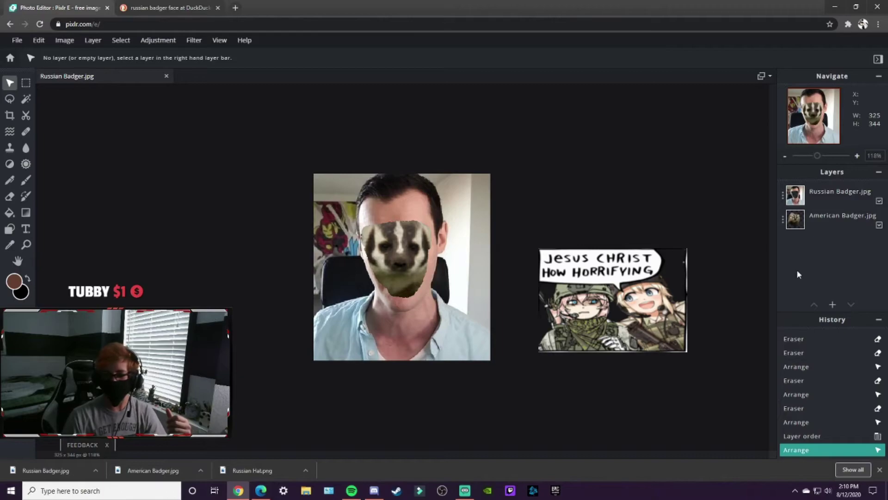
{"action": "left_click", "coordinate": [810, 226]}
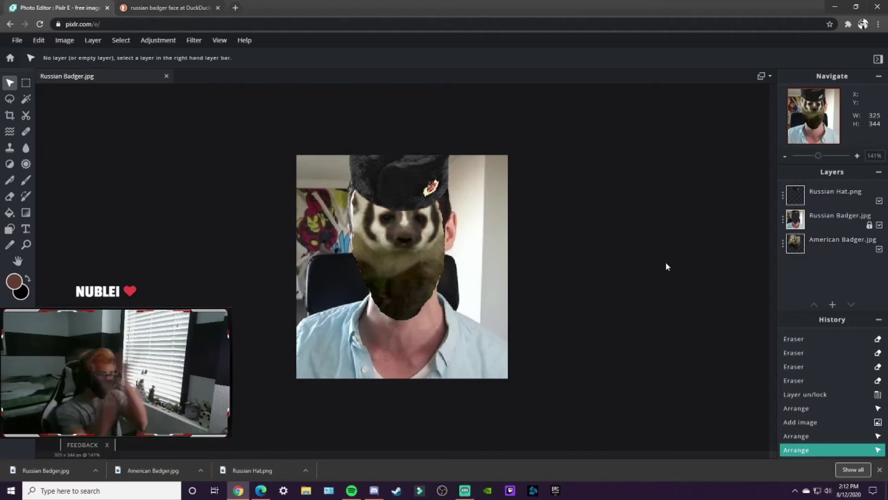
{"action": "scroll", "coordinate": [655, 288], "scroll_direction": "down", "scroll_amount": 1}
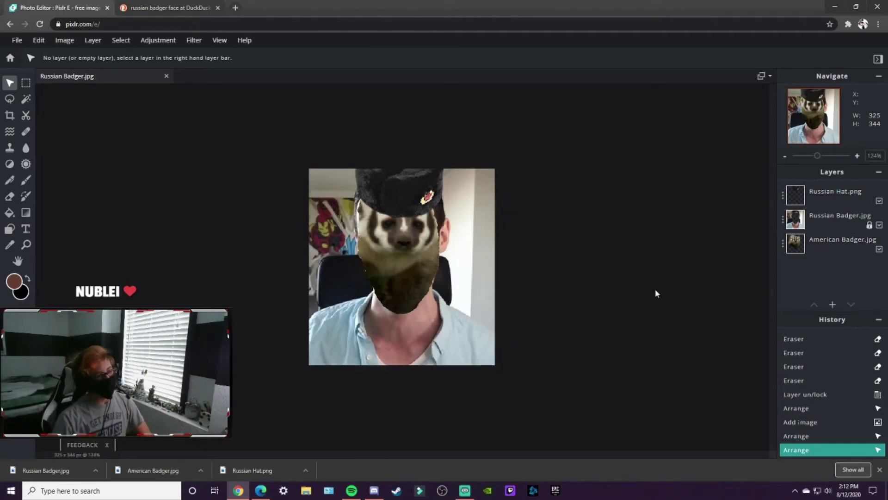
{"action": "scroll", "coordinate": [650, 290], "scroll_direction": "down", "scroll_amount": 1}
{"action": "scroll", "coordinate": [648, 295], "scroll_direction": "up", "scroll_amount": 2}
{"action": "scroll", "coordinate": [634, 321], "scroll_direction": "up", "scroll_amount": 2}
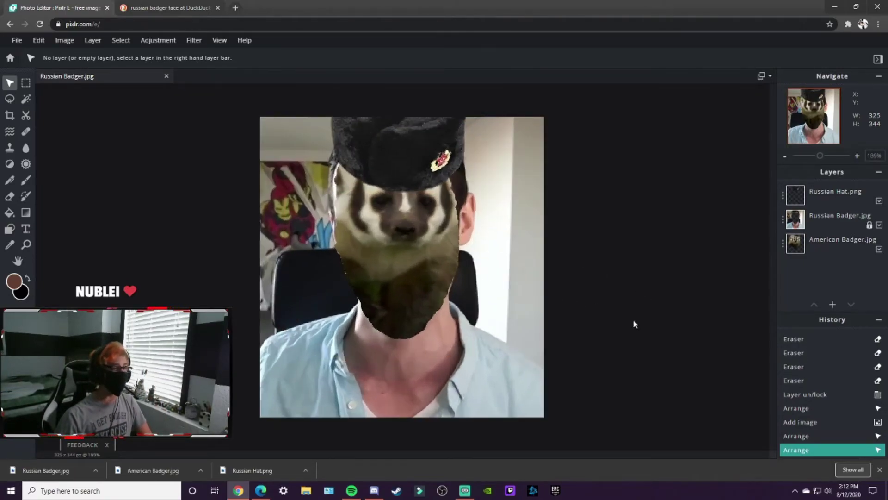
{"action": "scroll", "coordinate": [634, 321], "scroll_direction": "down", "scroll_amount": 4}
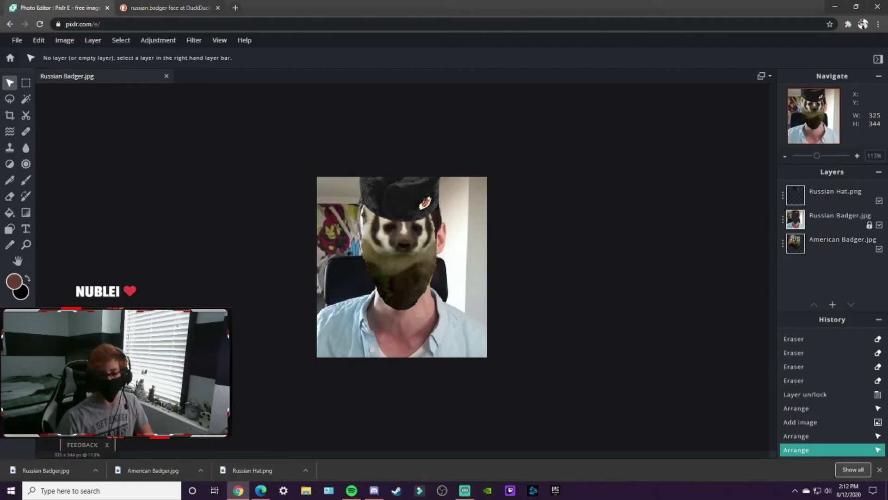
{"action": "key", "text": "alt+Tab"}
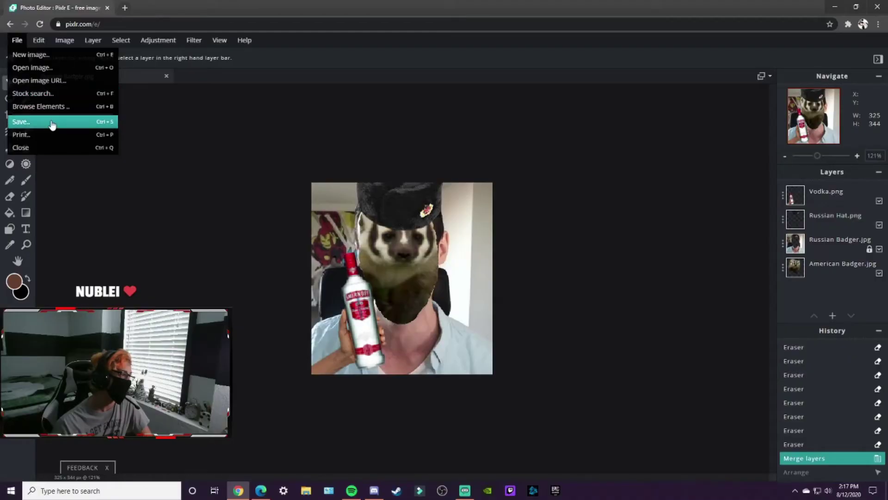
- Download the badger composite as 'The True Russian Badger.jpg' and switch away from the browser
{"action": "left_click", "coordinate": [52, 122]}
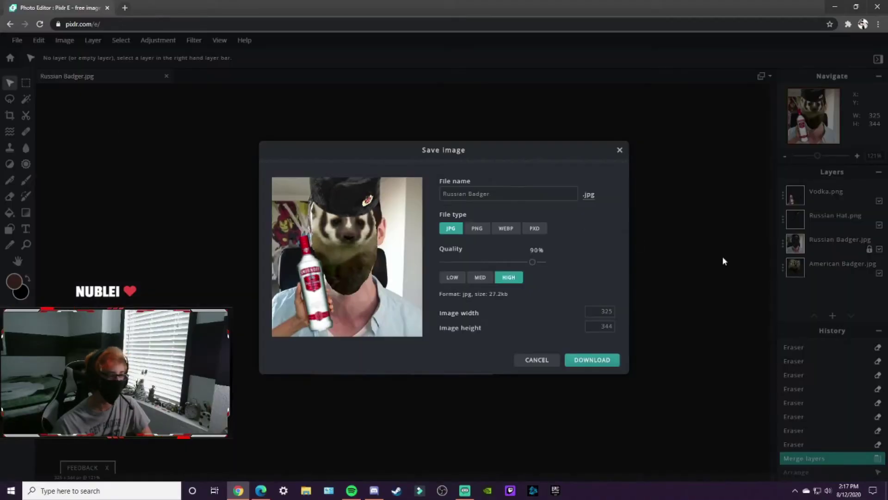
{"action": "left_click", "coordinate": [499, 194]}
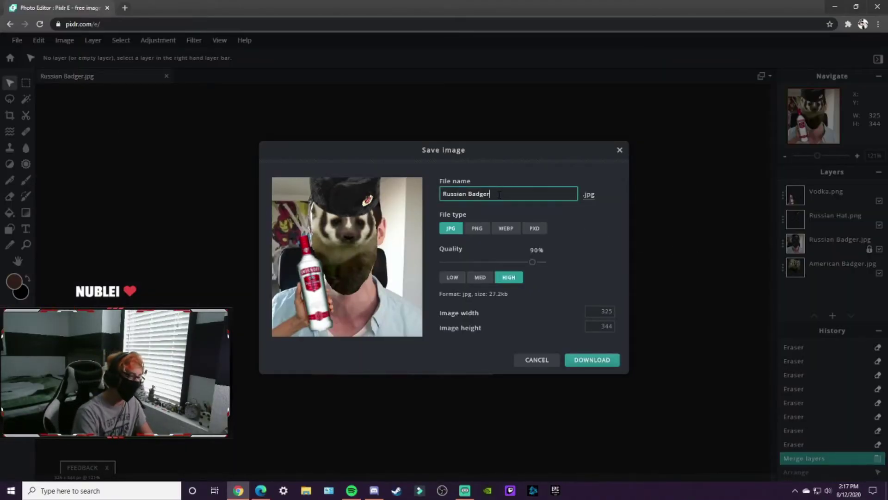
{"action": "key", "text": "Home"}
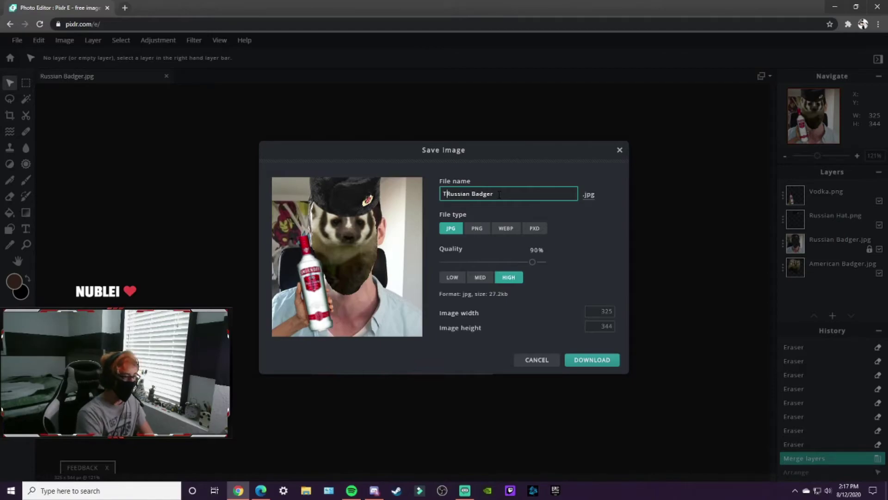
{"action": "type", "text": "The True"}
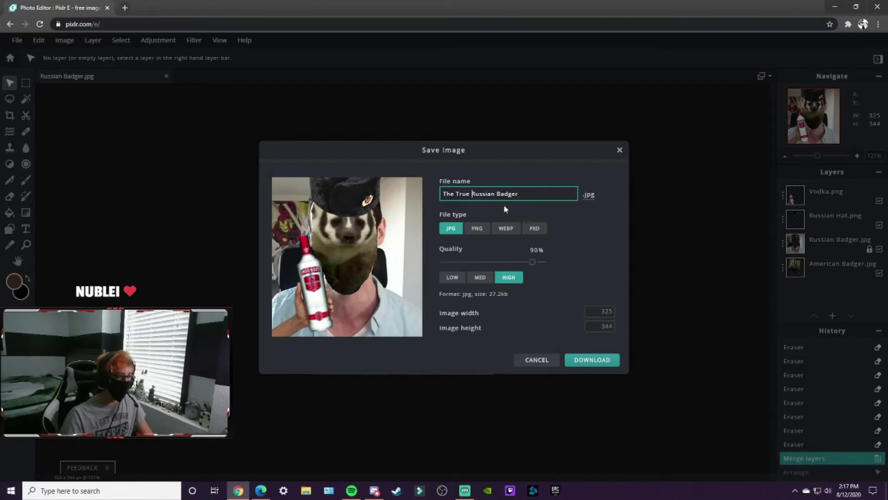
{"action": "left_click", "coordinate": [615, 362]}
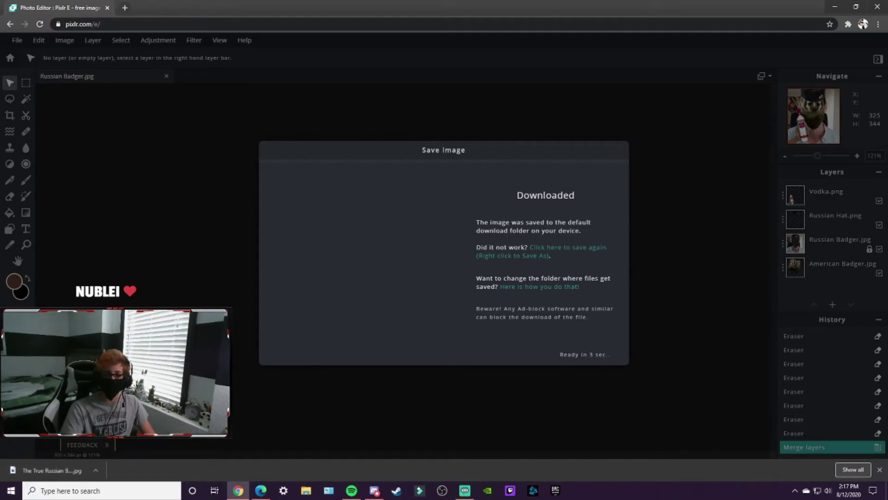
{"action": "key", "text": "alt+Tab"}
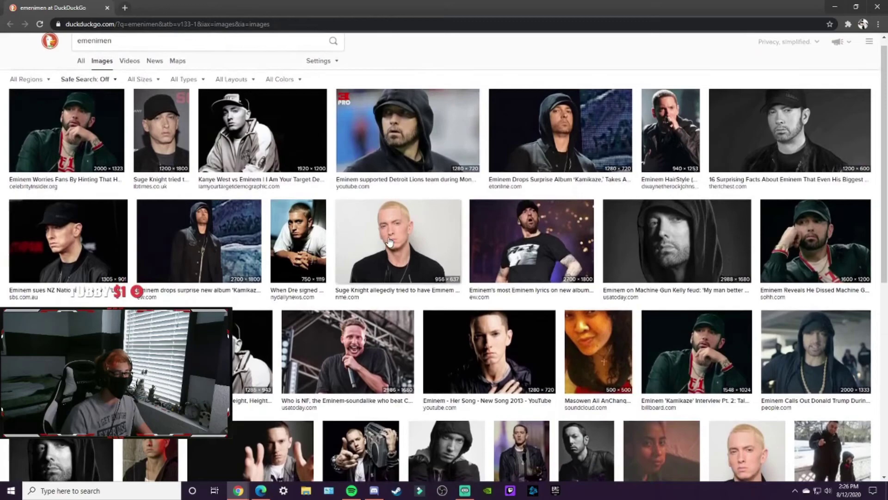
- View a larger Eminem photo, then open the orange M&M image result
{"action": "left_click", "coordinate": [386, 245]}
{"action": "type", "text": "M&m"}
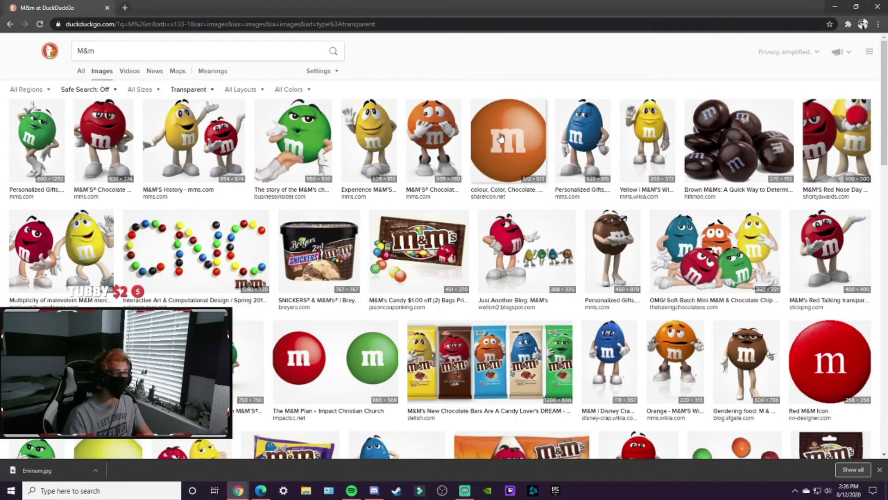
{"action": "left_click", "coordinate": [501, 139]}
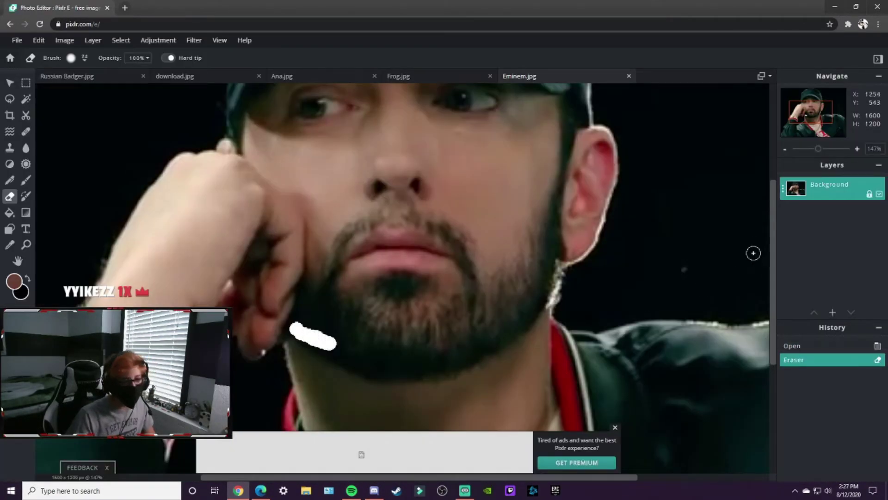
- Unlock the Background layer and erase Eminem's face except the eyes and mouth, closing the ad
{"action": "left_click", "coordinate": [783, 188]}
{"action": "left_click", "coordinate": [707, 267]}
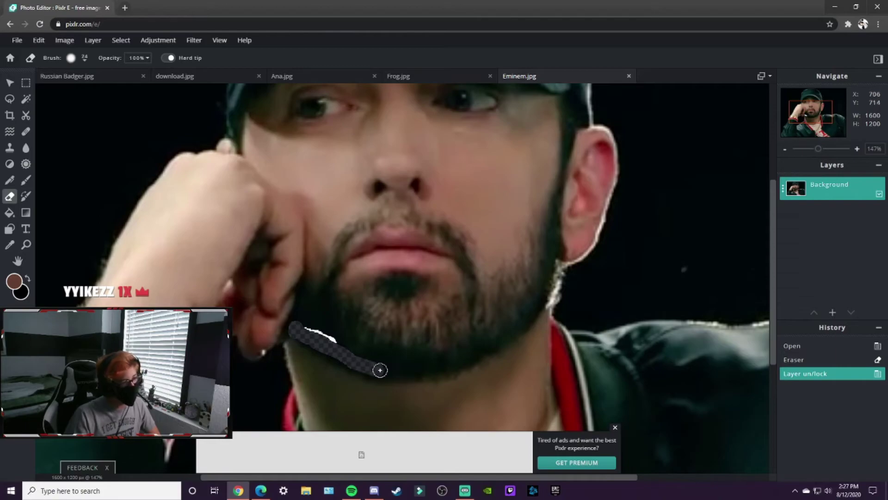
{"action": "mouse_move", "coordinate": [380, 370]}
{"action": "left_mouse_down"}
{"action": "mouse_move", "coordinate": [505, 335]}
{"action": "mouse_move", "coordinate": [549, 276]}
{"action": "mouse_move", "coordinate": [548, 240]}
{"action": "left_mouse_up"}
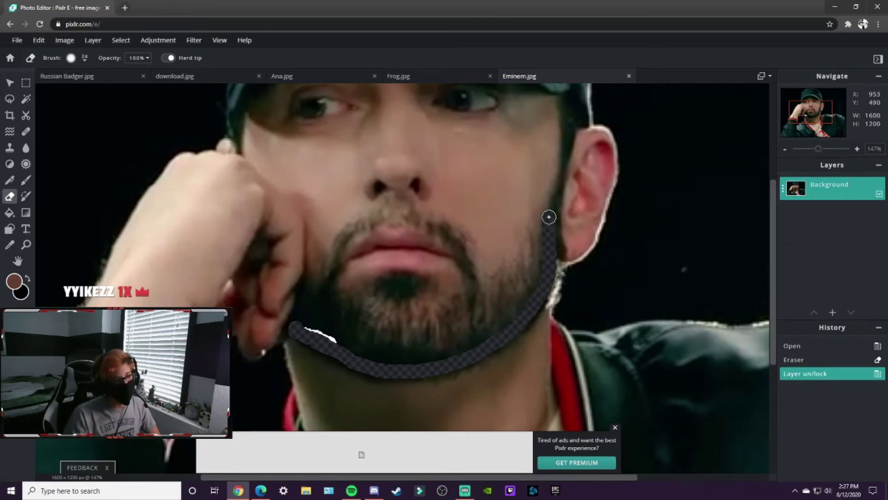
{"action": "left_click_drag", "start_coordinate": [553, 169], "coordinate": [555, 101]}
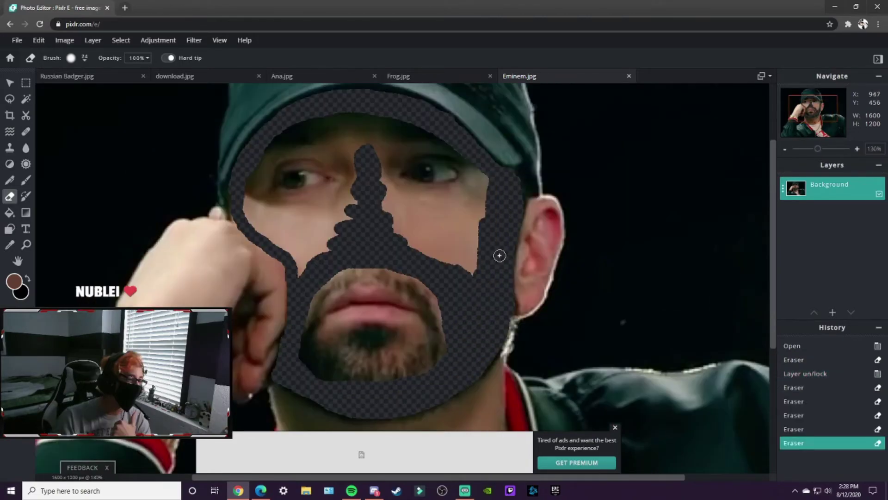
{"action": "left_click_drag", "start_coordinate": [392, 216], "coordinate": [460, 252]}
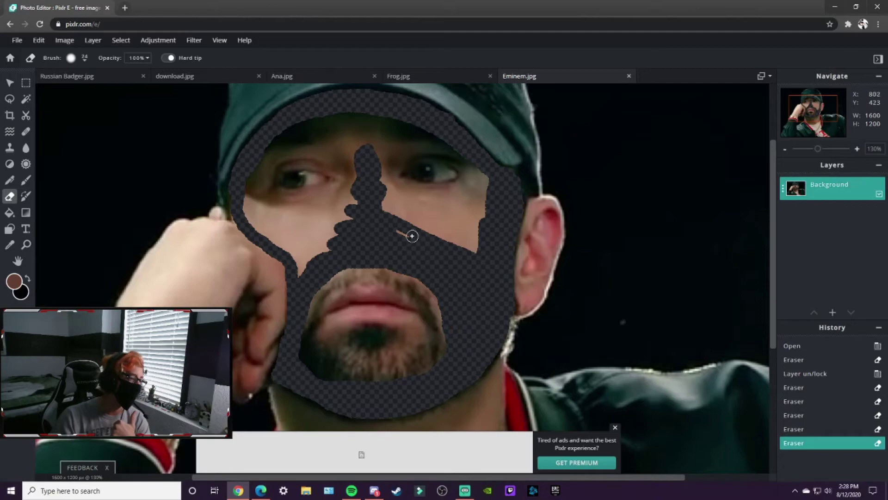
{"action": "left_click_drag", "start_coordinate": [411, 236], "coordinate": [479, 245]}
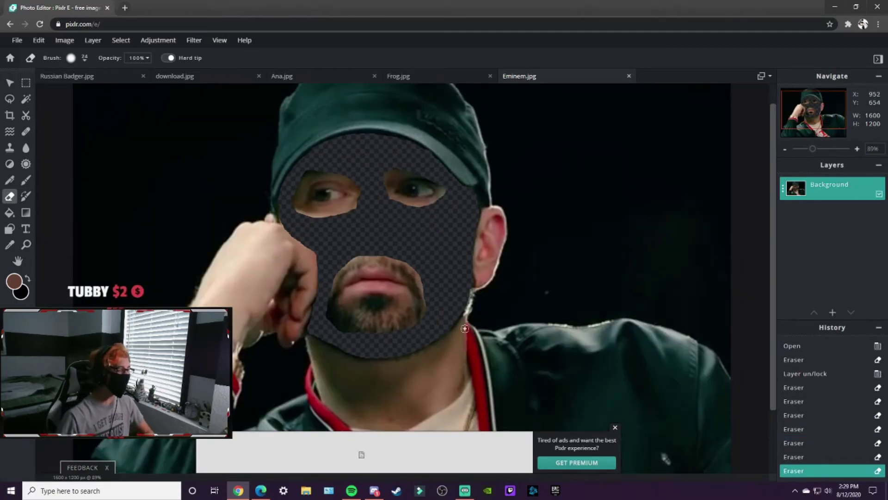
{"action": "left_click", "coordinate": [615, 427]}
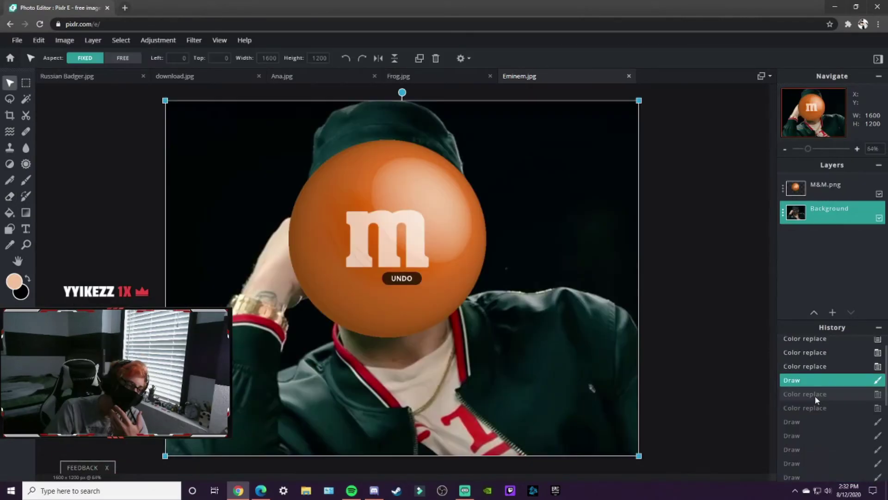
- Revert the last drawing stroke in History and move the photo layer above M&M.png
{"action": "left_click", "coordinate": [820, 367]}
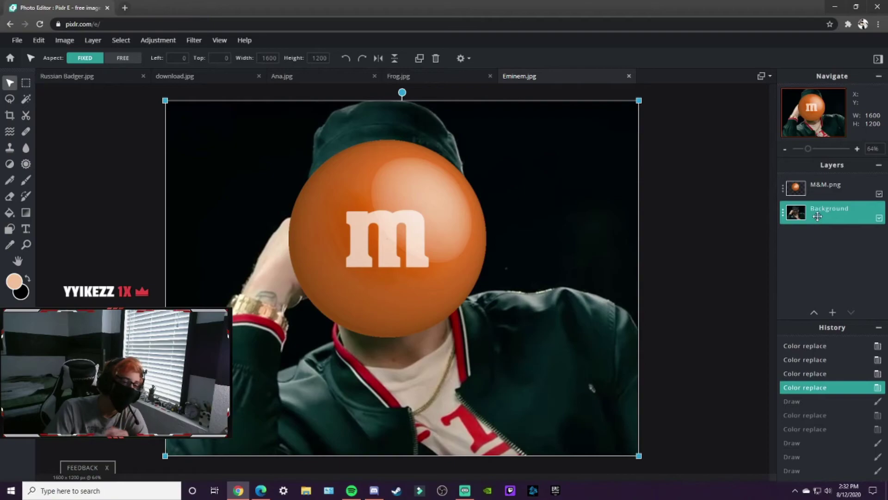
{"action": "left_click_drag", "start_coordinate": [816, 217], "coordinate": [817, 185]}
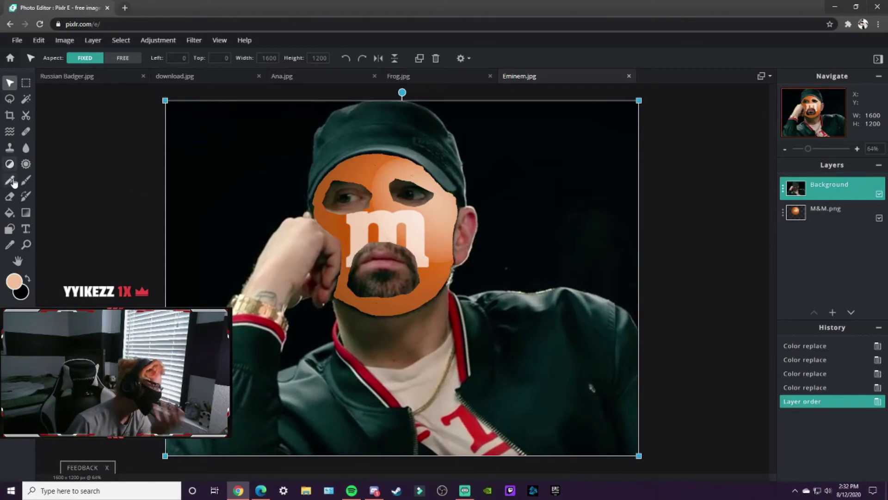
- Zoom in with the Eraser and trim the edges of the right eye cutout
{"action": "left_click", "coordinate": [9, 195]}
{"action": "scroll", "coordinate": [389, 243], "scroll_direction": "up", "scroll_amount": 2}
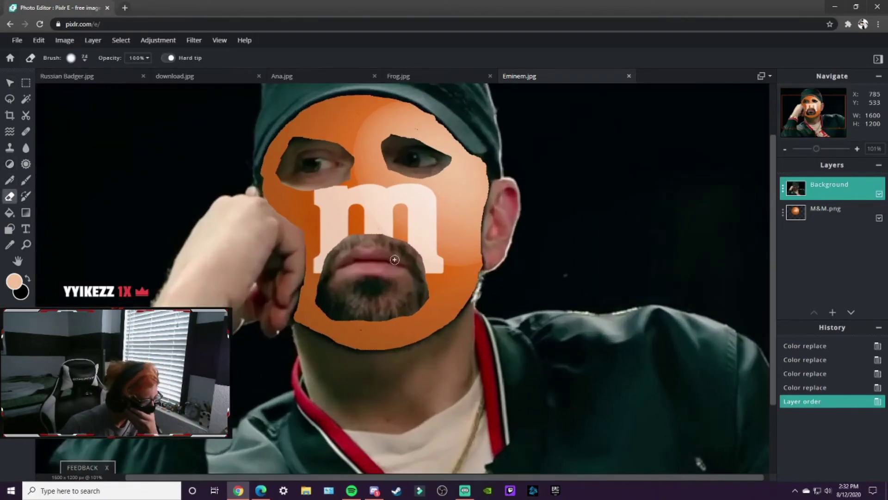
{"action": "scroll", "coordinate": [390, 243], "scroll_direction": "up", "scroll_amount": 3}
{"action": "scroll", "coordinate": [328, 148], "scroll_direction": "up", "scroll_amount": 1}
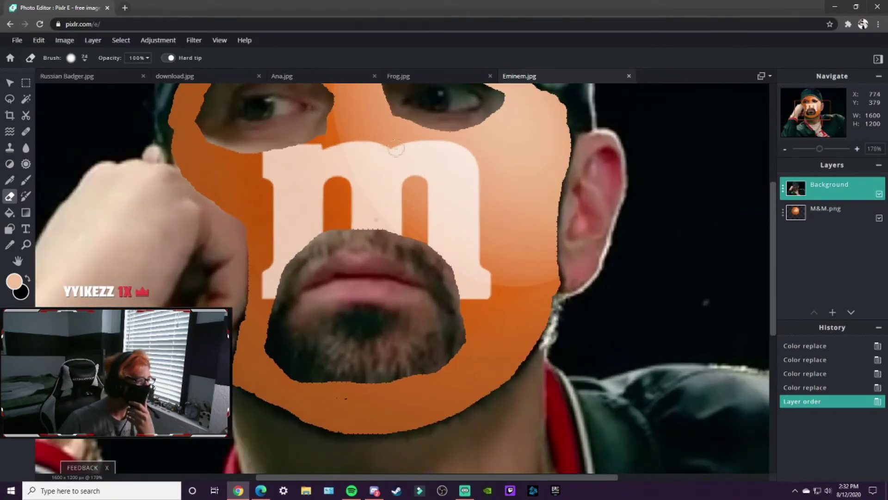
{"action": "left_click_drag", "start_coordinate": [777, 220], "coordinate": [777, 168]}
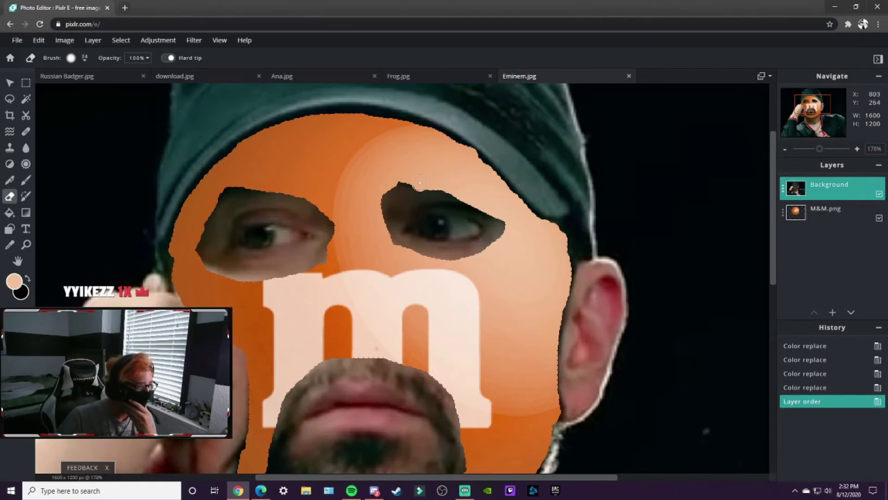
{"action": "left_click_drag", "start_coordinate": [420, 182], "coordinate": [378, 219]}
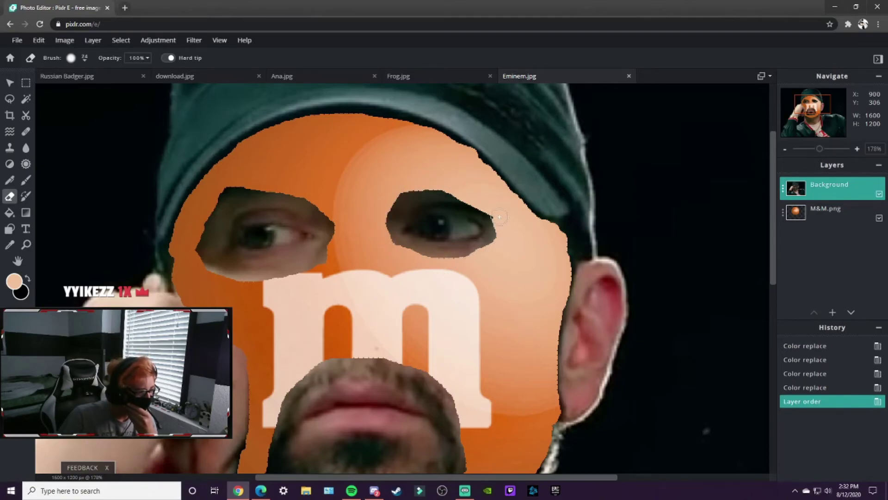
{"action": "left_click_drag", "start_coordinate": [464, 251], "coordinate": [422, 254]}
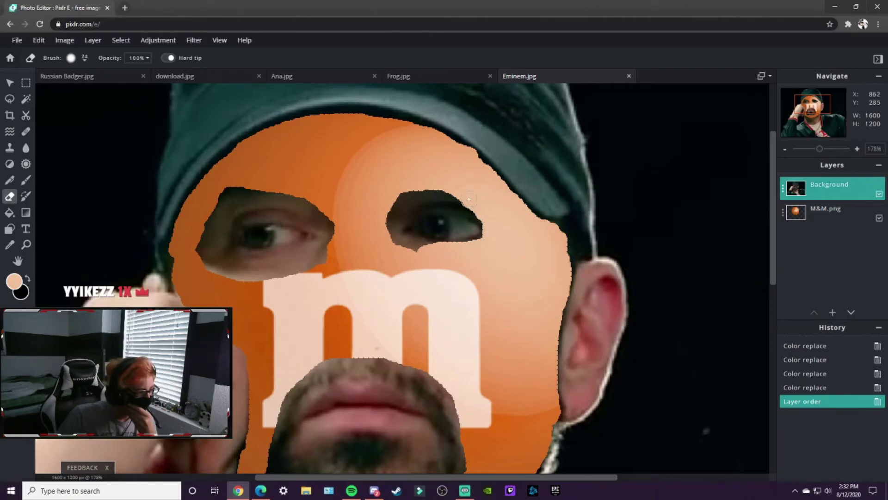
{"action": "mouse_move", "coordinate": [411, 194]}
{"action": "left_mouse_down"}
{"action": "mouse_move", "coordinate": [386, 222]}
{"action": "mouse_move", "coordinate": [409, 205]}
{"action": "left_mouse_up"}
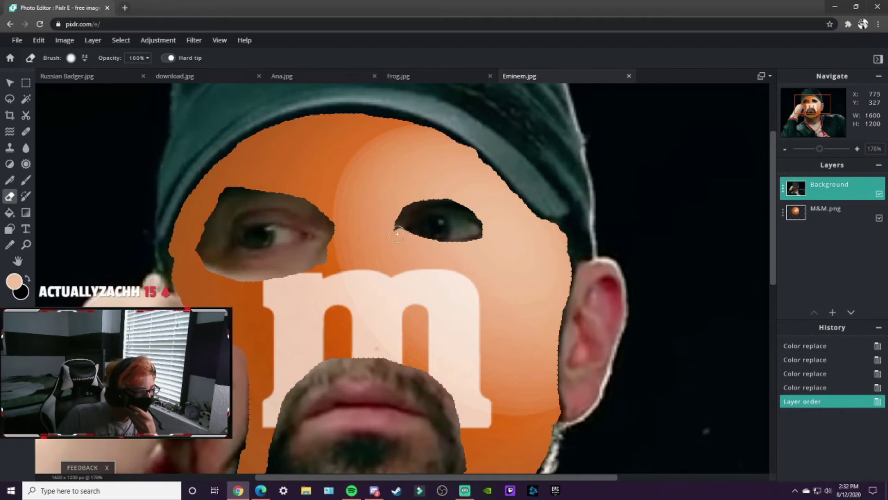
{"action": "left_click", "coordinate": [416, 199]}
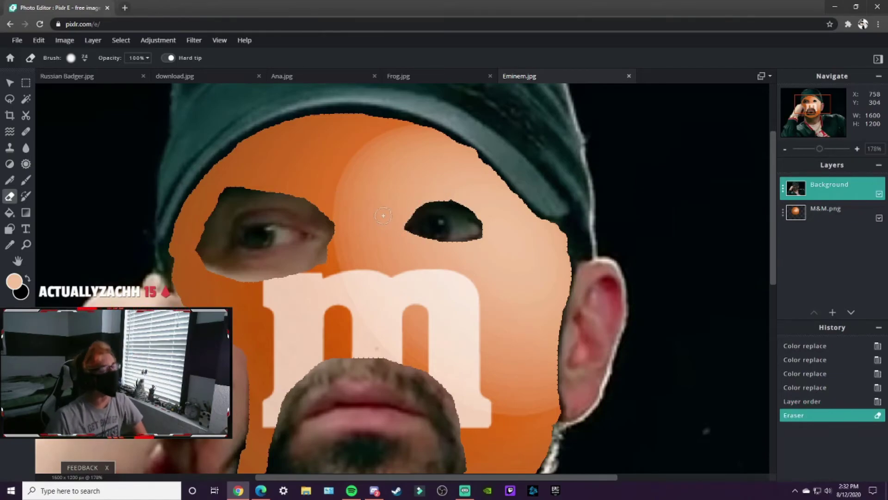
- Trim around the left eye cutout and erase the eyebrow tail beside it
{"action": "scroll", "coordinate": [263, 249], "scroll_direction": "up", "scroll_amount": 3}
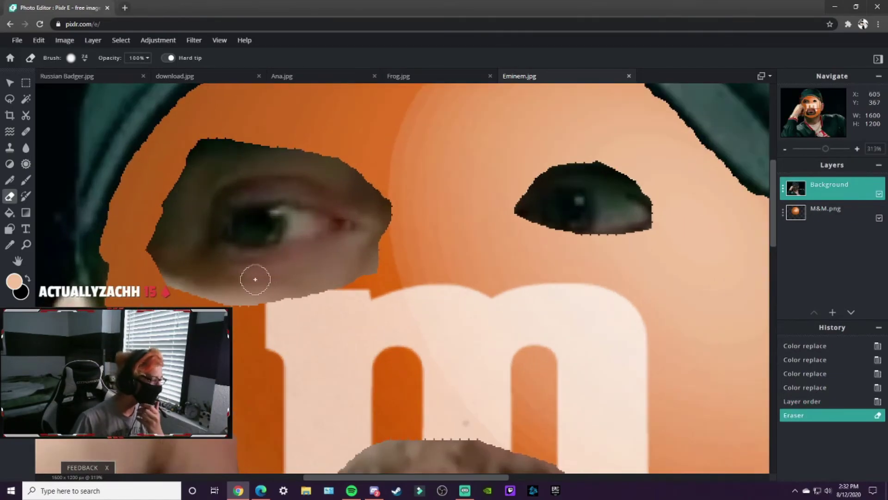
{"action": "mouse_move", "coordinate": [211, 276]}
{"action": "left_mouse_down"}
{"action": "mouse_move", "coordinate": [340, 188]}
{"action": "mouse_move", "coordinate": [193, 253]}
{"action": "mouse_move", "coordinate": [212, 278]}
{"action": "mouse_move", "coordinate": [393, 252]}
{"action": "mouse_move", "coordinate": [234, 298]}
{"action": "mouse_move", "coordinate": [150, 263]}
{"action": "mouse_move", "coordinate": [172, 260]}
{"action": "mouse_move", "coordinate": [172, 174]}
{"action": "mouse_move", "coordinate": [223, 134]}
{"action": "mouse_move", "coordinate": [185, 191]}
{"action": "mouse_move", "coordinate": [354, 153]}
{"action": "left_mouse_up"}
{"action": "mouse_move", "coordinate": [404, 224]}
{"action": "left_mouse_down"}
{"action": "mouse_move", "coordinate": [333, 159]}
{"action": "mouse_move", "coordinate": [381, 192]}
{"action": "left_mouse_up"}
{"action": "scroll", "coordinate": [380, 193], "scroll_direction": "down", "scroll_amount": 3}
{"action": "scroll", "coordinate": [317, 278], "scroll_direction": "up", "scroll_amount": 3}
- Erase the beard above, beside and below the mouth so only the lips remain
{"action": "mouse_move", "coordinate": [317, 278]}
{"action": "left_mouse_down"}
{"action": "mouse_move", "coordinate": [311, 291]}
{"action": "mouse_move", "coordinate": [407, 307]}
{"action": "mouse_move", "coordinate": [337, 257]}
{"action": "mouse_move", "coordinate": [450, 319]}
{"action": "mouse_move", "coordinate": [426, 311]}
{"action": "mouse_move", "coordinate": [482, 377]}
{"action": "mouse_move", "coordinate": [469, 343]}
{"action": "left_mouse_up"}
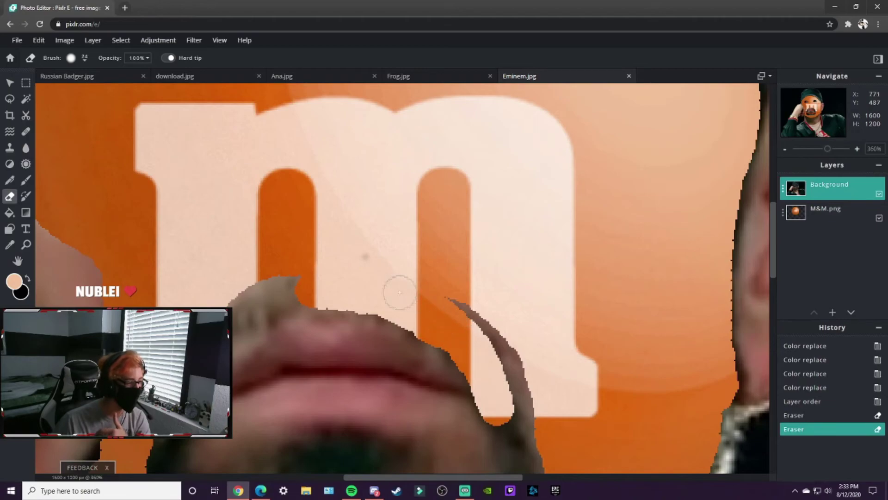
{"action": "left_click_drag", "start_coordinate": [399, 293], "coordinate": [520, 406]}
{"action": "left_click_drag", "start_coordinate": [520, 377], "coordinate": [536, 383]}
{"action": "scroll", "coordinate": [508, 393], "scroll_direction": "down", "scroll_amount": 3}
{"action": "scroll", "coordinate": [509, 393], "scroll_direction": "up", "scroll_amount": 3}
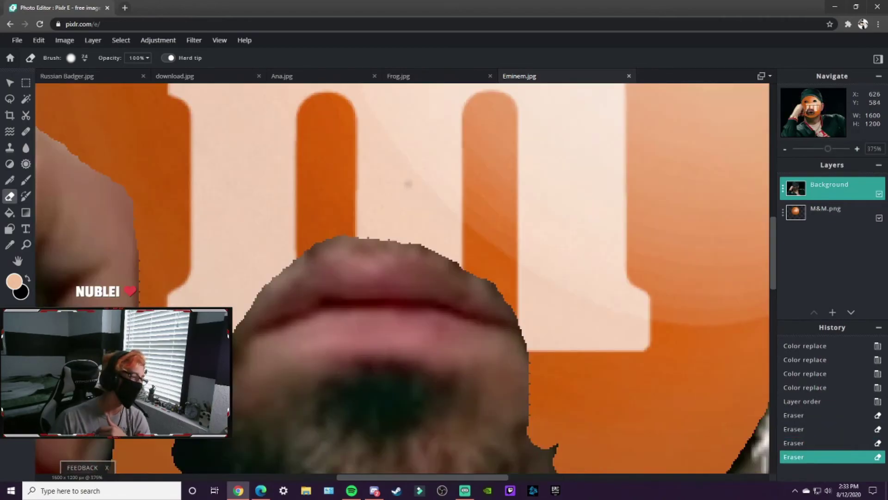
{"action": "scroll", "coordinate": [212, 462], "scroll_direction": "down", "scroll_amount": 3}
{"action": "scroll", "coordinate": [212, 463], "scroll_direction": "up", "scroll_amount": 3}
{"action": "scroll", "coordinate": [248, 451], "scroll_direction": "down", "scroll_amount": 3}
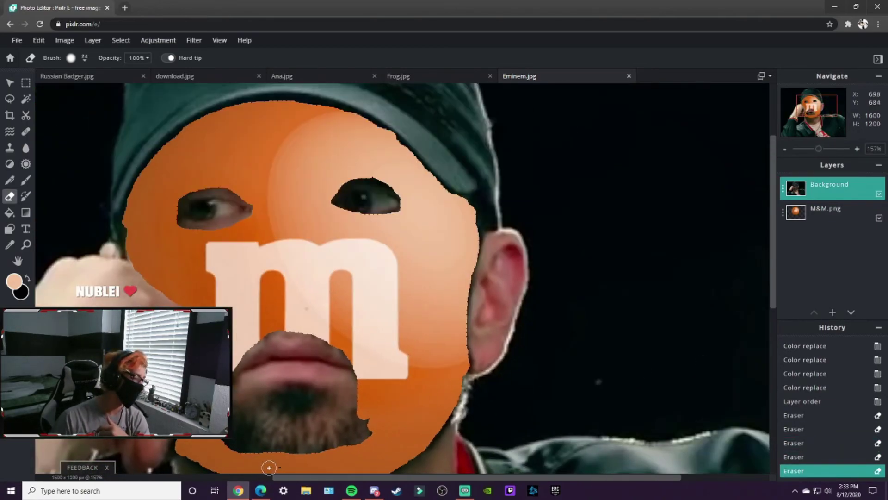
{"action": "scroll", "coordinate": [269, 467], "scroll_direction": "up", "scroll_amount": 3}
{"action": "left_click", "coordinate": [287, 460]}
{"action": "scroll", "coordinate": [268, 444], "scroll_direction": "down", "scroll_amount": 3}
{"action": "scroll", "coordinate": [251, 467], "scroll_direction": "down", "scroll_amount": 3}
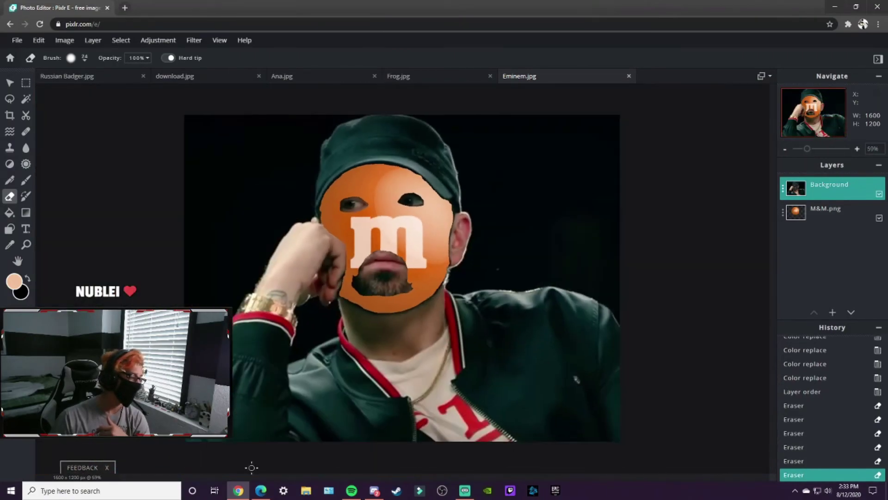
{"action": "scroll", "coordinate": [351, 282], "scroll_direction": "up", "scroll_amount": 3}
{"action": "scroll", "coordinate": [296, 278], "scroll_direction": "up", "scroll_amount": 3}
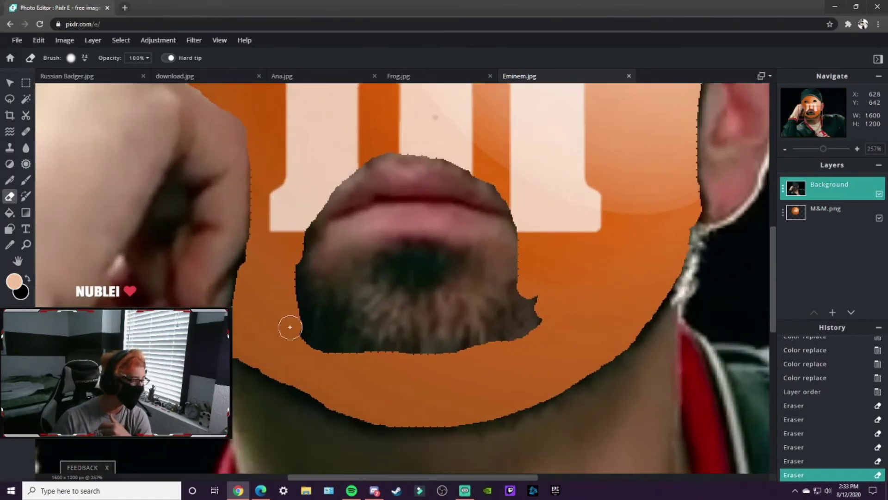
{"action": "mouse_move", "coordinate": [301, 274]}
{"action": "left_mouse_down"}
{"action": "mouse_move", "coordinate": [404, 348]}
{"action": "mouse_move", "coordinate": [557, 292]}
{"action": "mouse_move", "coordinate": [501, 317]}
{"action": "mouse_move", "coordinate": [319, 310]}
{"action": "mouse_move", "coordinate": [305, 225]}
{"action": "left_mouse_up"}
{"action": "mouse_move", "coordinate": [309, 302]}
{"action": "left_mouse_down"}
{"action": "mouse_move", "coordinate": [328, 313]}
{"action": "mouse_move", "coordinate": [327, 273]}
{"action": "mouse_move", "coordinate": [386, 254]}
{"action": "mouse_move", "coordinate": [497, 279]}
{"action": "mouse_move", "coordinate": [501, 292]}
{"action": "mouse_move", "coordinate": [317, 299]}
{"action": "mouse_move", "coordinate": [502, 310]}
{"action": "mouse_move", "coordinate": [356, 310]}
{"action": "left_mouse_up"}
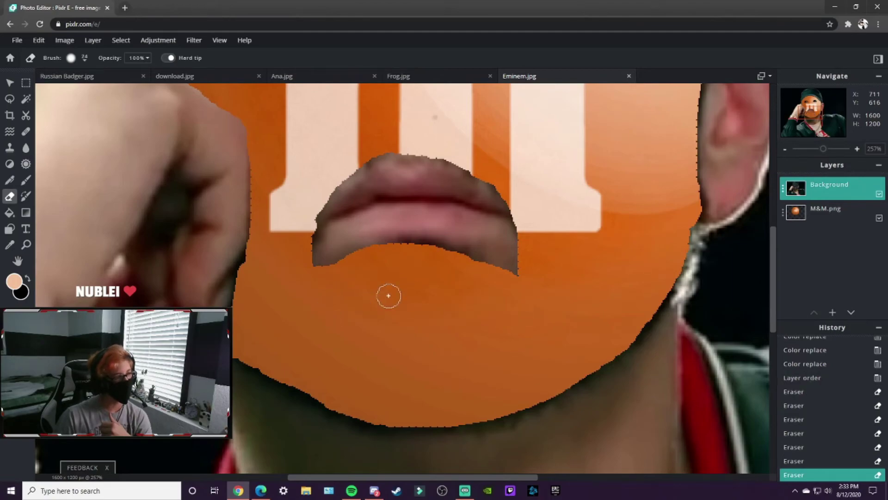
{"action": "key", "text": "ctrl+0"}
- Start saving the image as 'The True Eminem', then cancel the Save Image dialog
{"action": "key", "text": "ctrl+s"}
{"action": "type", "text": "The True Eminem"}
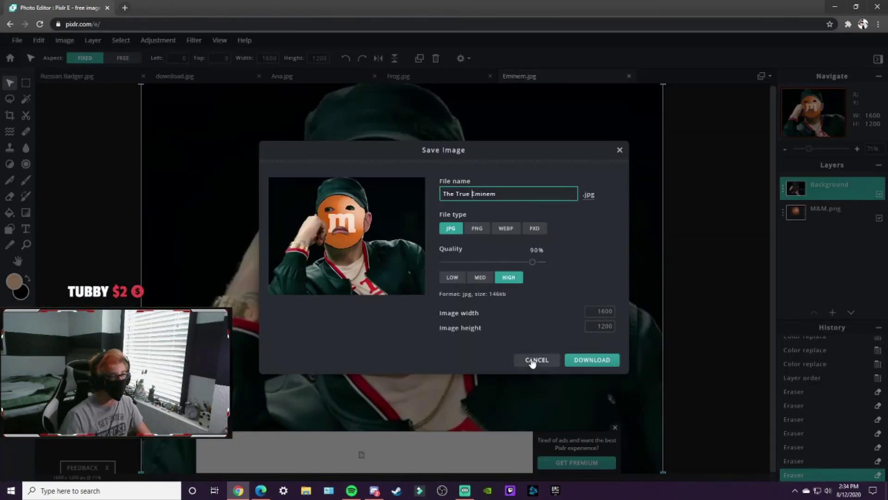
{"action": "left_click", "coordinate": [532, 361]}
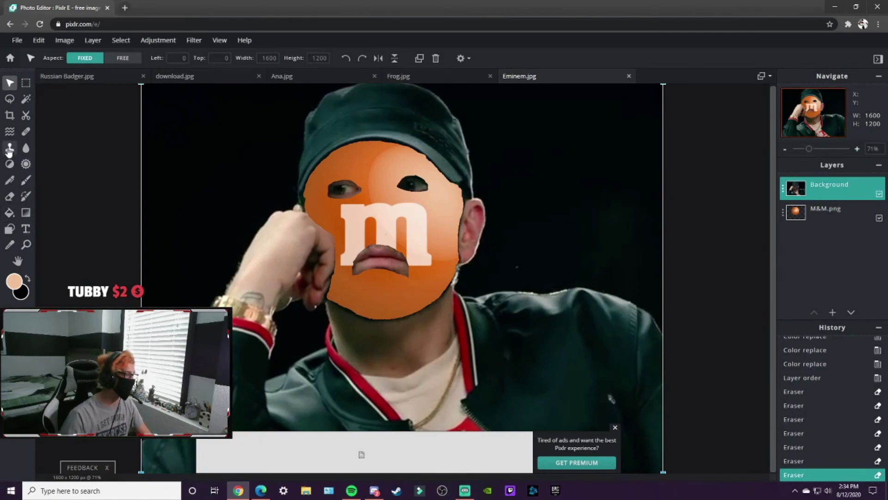
- Sample the M&M's orange and brush it over the ear with Color Replace
{"action": "left_click", "coordinate": [9, 245]}
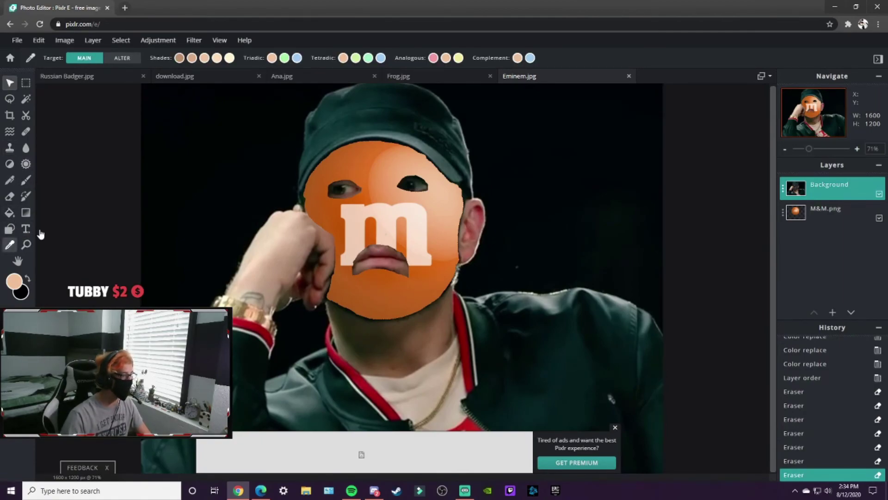
{"action": "left_click", "coordinate": [364, 197]}
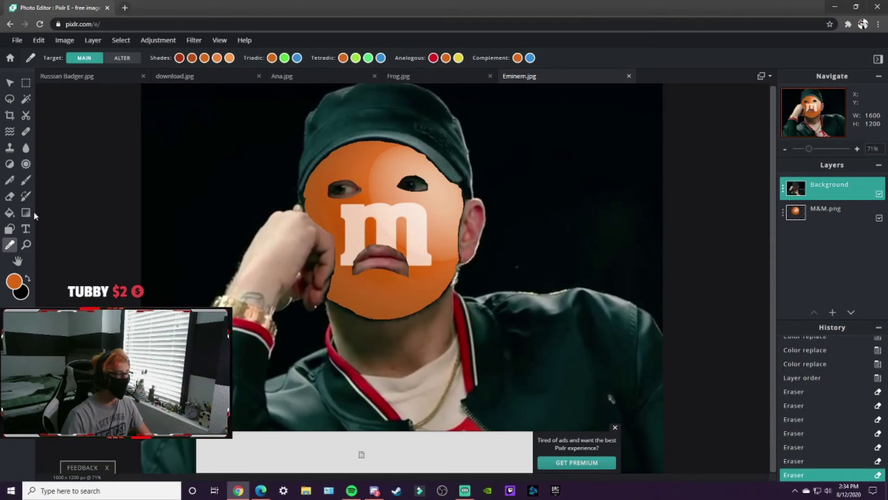
{"action": "left_click", "coordinate": [26, 196]}
{"action": "left_click_drag", "start_coordinate": [466, 251], "coordinate": [489, 248]}
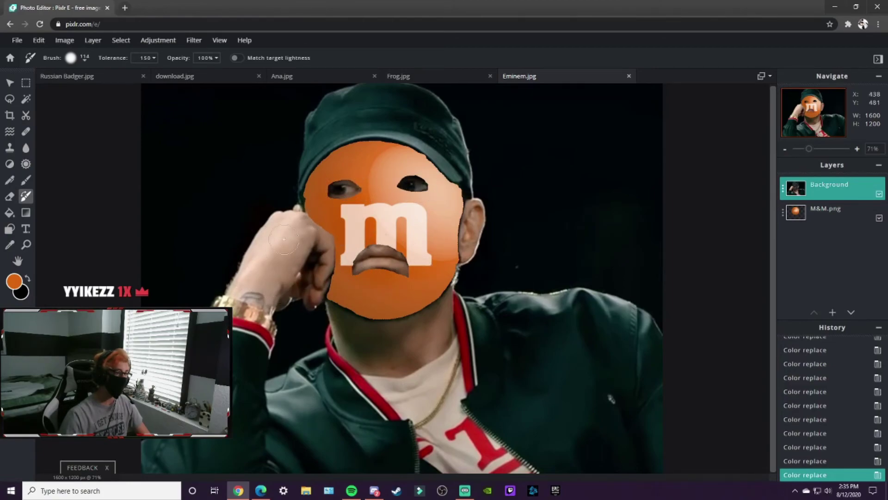
- Try recolouring the watch and sleeve edge orange, undoing and redoing the stroke
{"action": "mouse_move", "coordinate": [250, 318]}
{"action": "left_mouse_down"}
{"action": "mouse_move", "coordinate": [238, 323]}
{"action": "mouse_move", "coordinate": [248, 338]}
{"action": "left_mouse_up"}
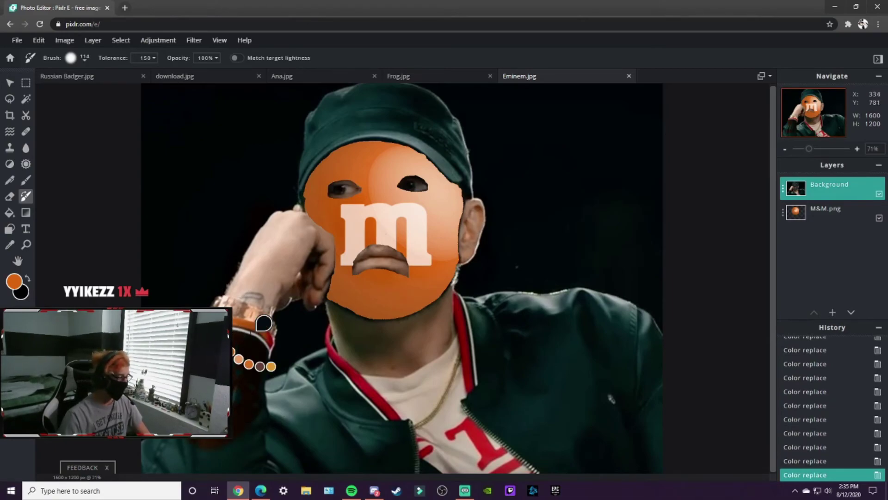
{"action": "key", "text": "ctrl+z"}
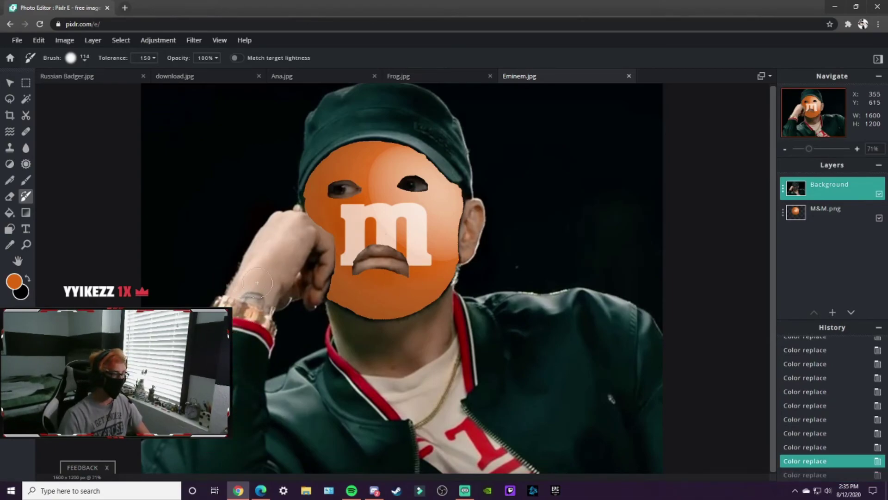
{"action": "left_click_drag", "start_coordinate": [245, 322], "coordinate": [275, 334]}
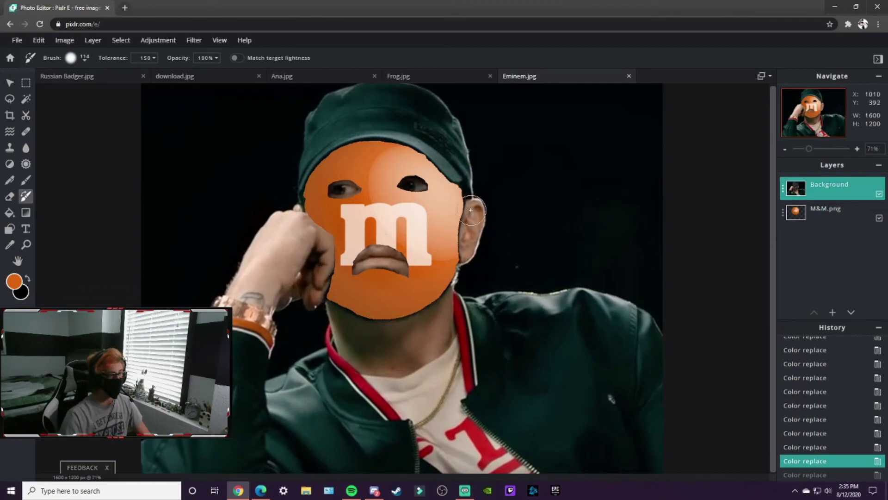
{"action": "key", "text": "ctrl+y"}
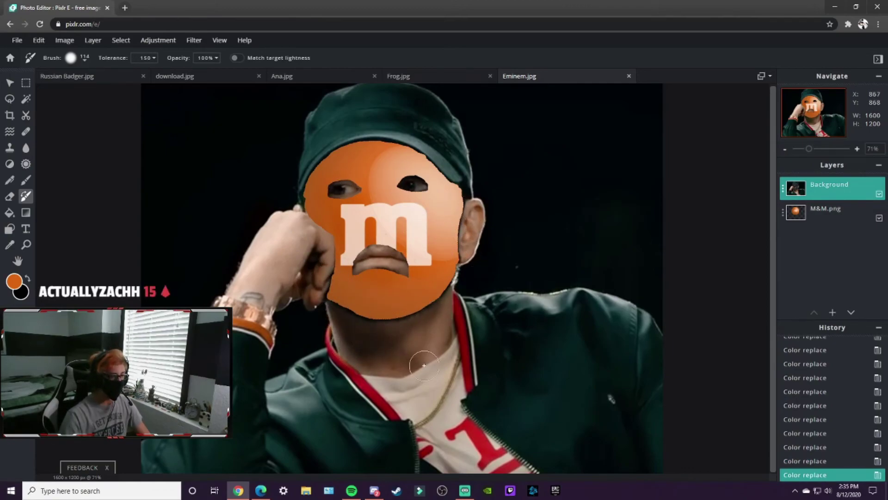
- Recolour the red collar trim on both sides of the jacket orange
{"action": "left_click_drag", "start_coordinate": [445, 297], "coordinate": [441, 328]}
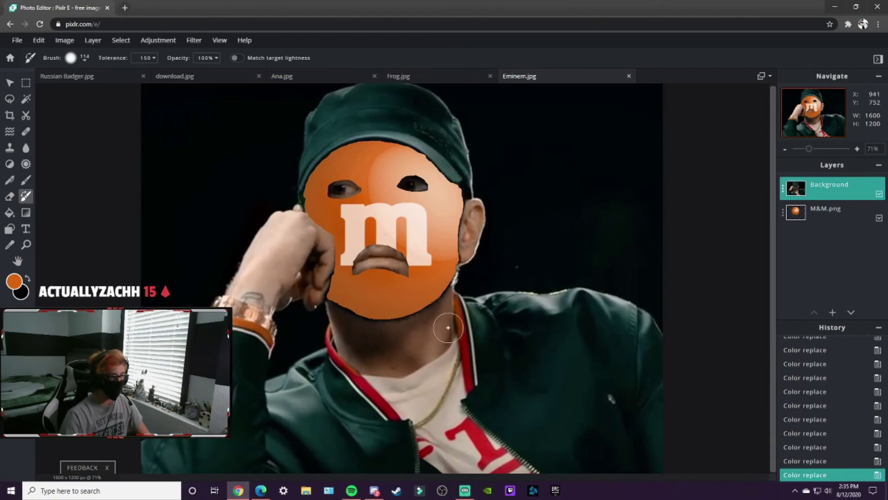
{"action": "left_click_drag", "start_coordinate": [449, 308], "coordinate": [457, 377]}
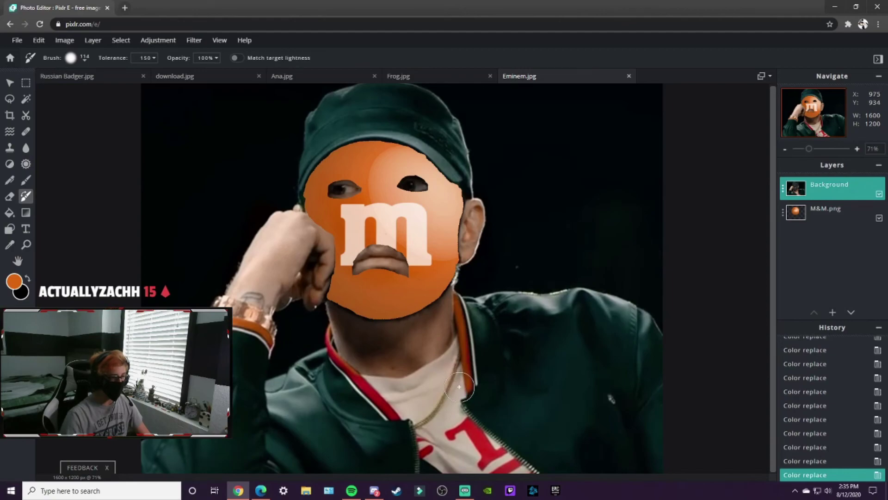
{"action": "left_click_drag", "start_coordinate": [396, 407], "coordinate": [334, 324]}
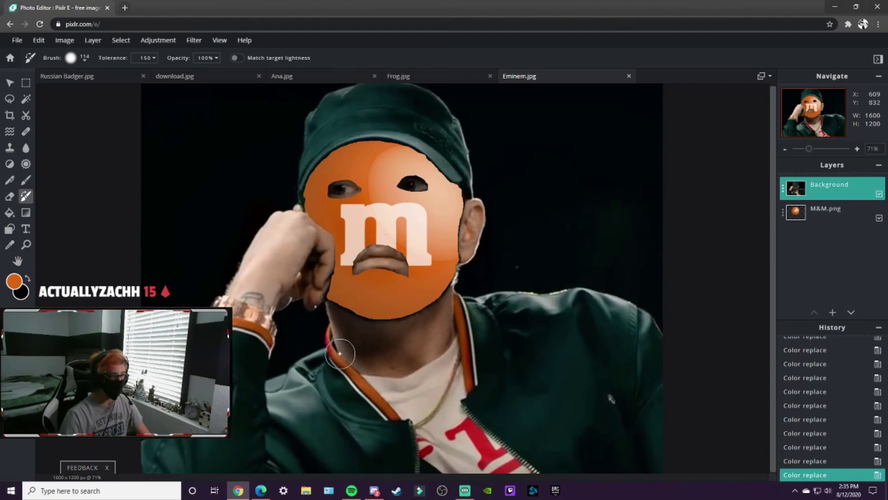
{"action": "scroll", "coordinate": [428, 399], "scroll_direction": "down", "scroll_amount": 1}
{"action": "scroll", "coordinate": [472, 435], "scroll_direction": "up", "scroll_amount": 1}
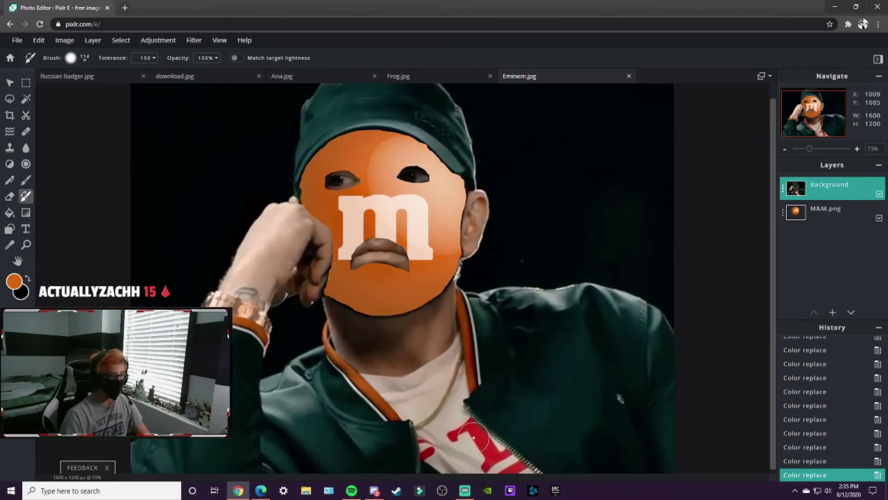
- Turn the red '1' and the red patch near the zipper orange, then re-sample the colour
{"action": "left_click_drag", "start_coordinate": [458, 434], "coordinate": [513, 467]}
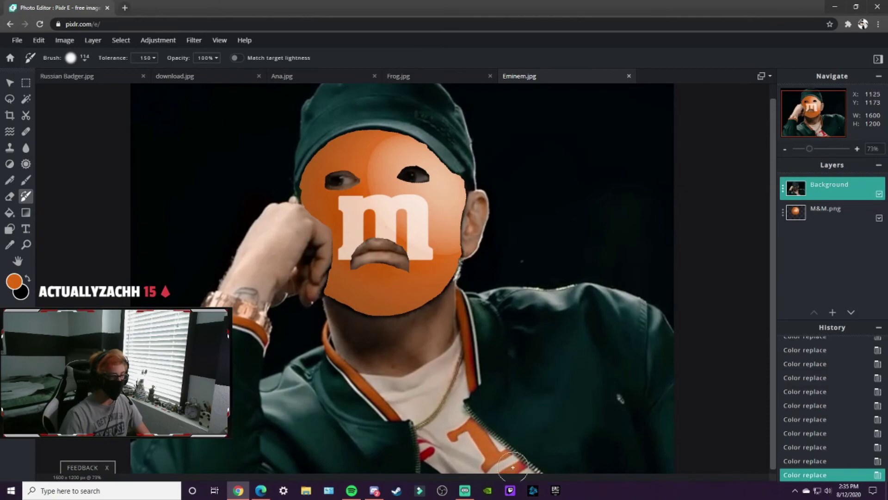
{"action": "left_click_drag", "start_coordinate": [460, 428], "coordinate": [419, 446]}
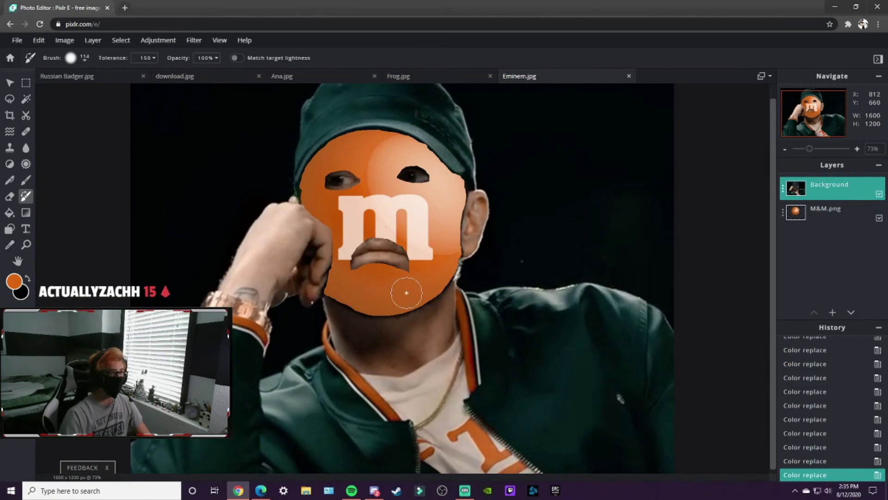
{"action": "scroll", "coordinate": [402, 292], "scroll_direction": "down", "scroll_amount": 2}
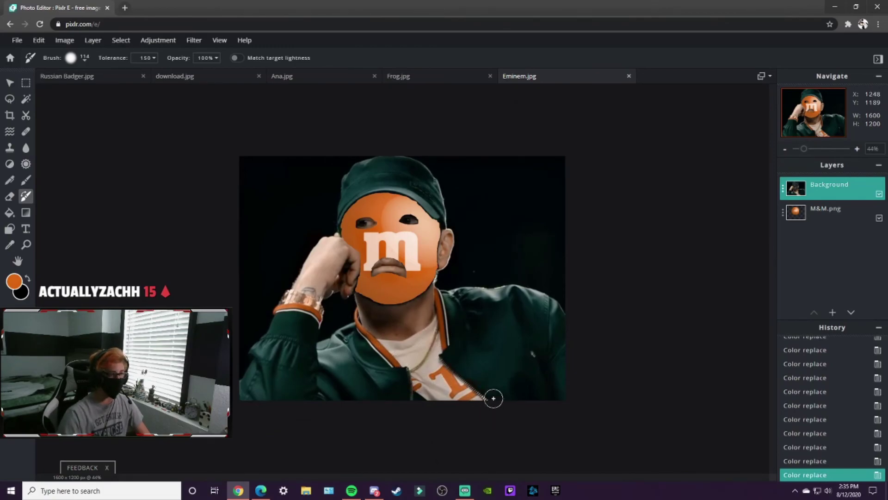
{"action": "scroll", "coordinate": [401, 280], "scroll_direction": "up", "scroll_amount": 1}
{"action": "scroll", "coordinate": [402, 280], "scroll_direction": "up", "scroll_amount": 1}
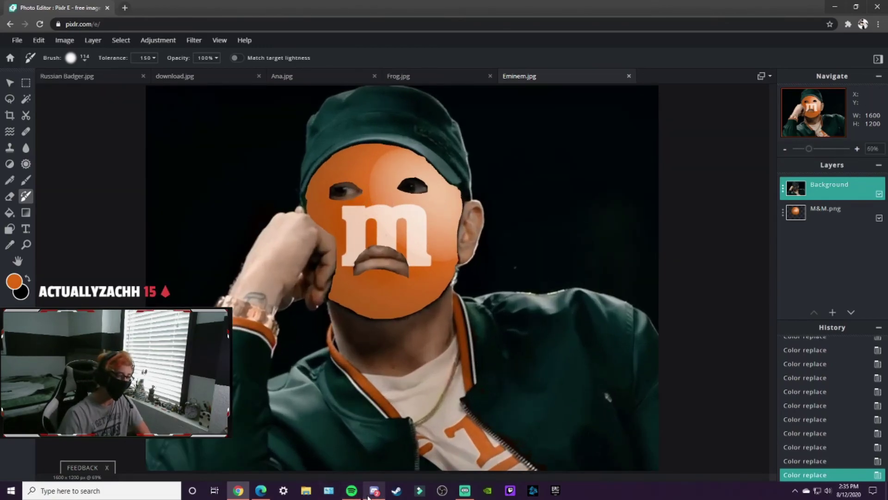
{"action": "key", "text": "i"}
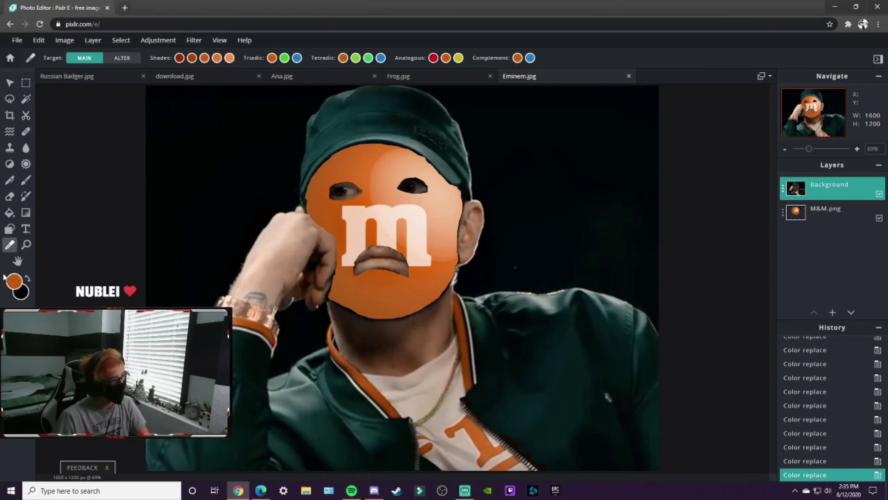
{"action": "left_click", "coordinate": [26, 195]}
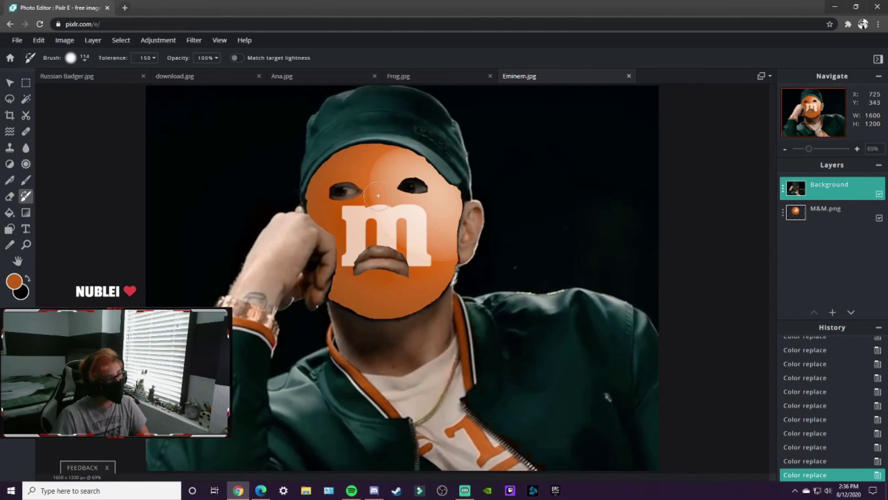
{"action": "scroll", "coordinate": [319, 186], "scroll_direction": "down", "scroll_amount": 2}
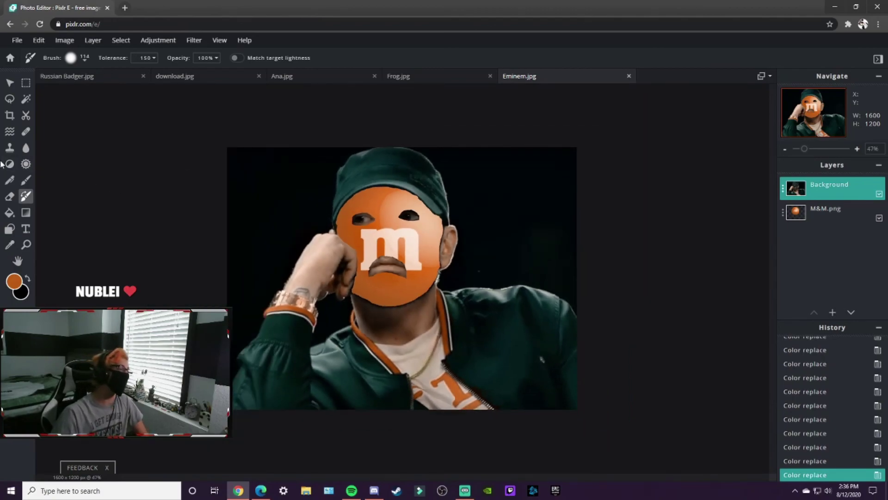
- Save the image via File > Save as 'The TrueEminem', then unpin ana.jpg
{"action": "left_click", "coordinate": [17, 40]}
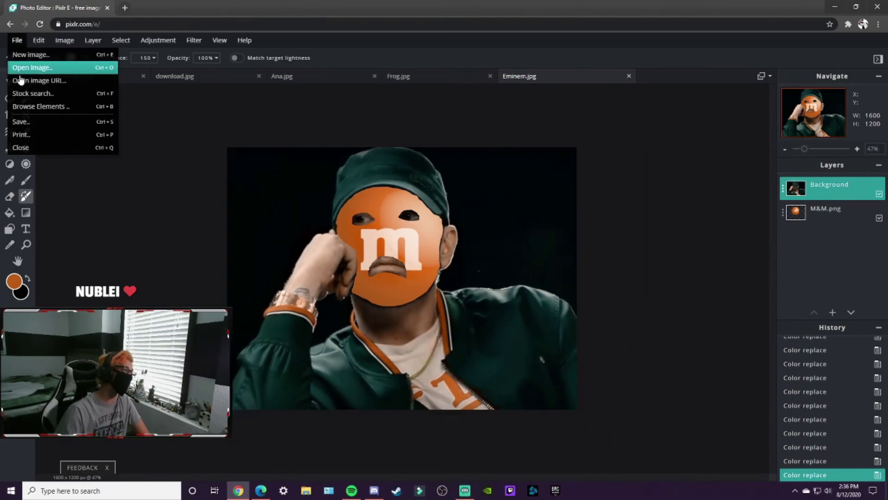
{"action": "left_click", "coordinate": [35, 126]}
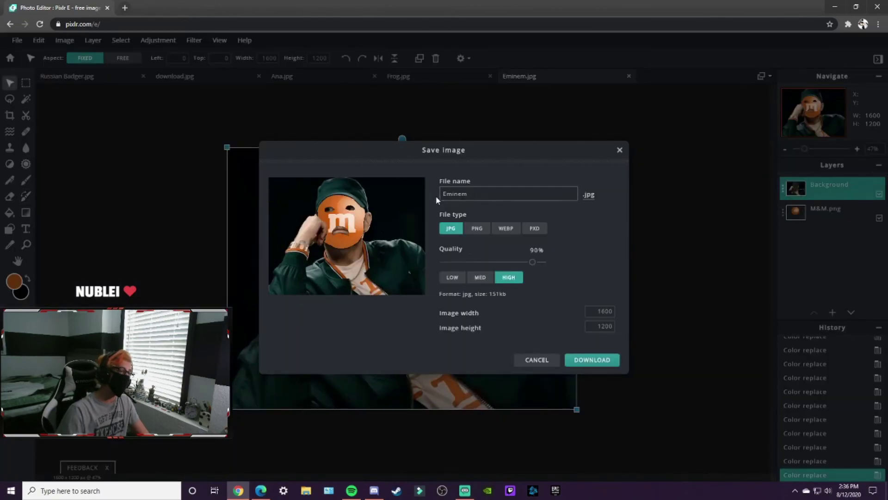
{"action": "type", "text": "The "}
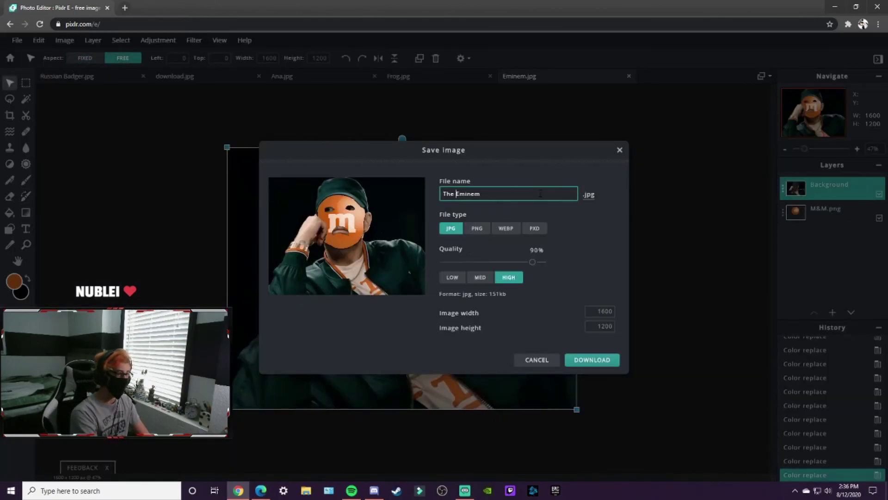
{"action": "type", "text": "Tr"}
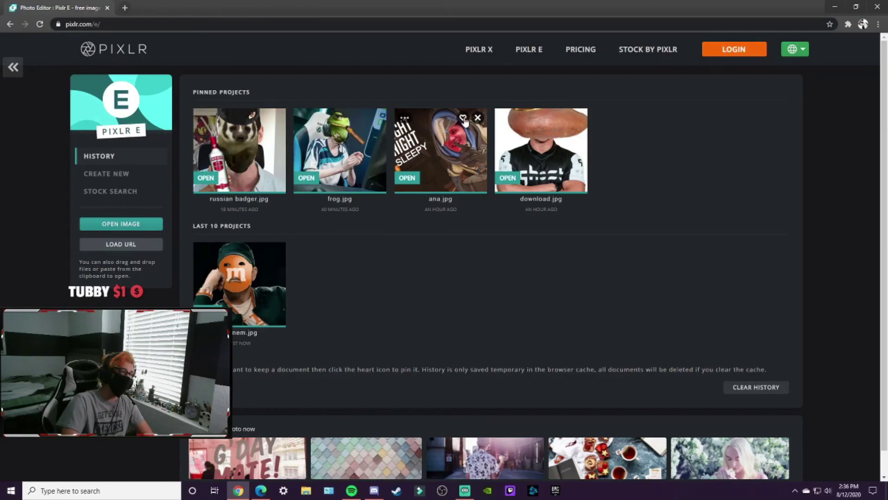
{"action": "left_click", "coordinate": [463, 118]}
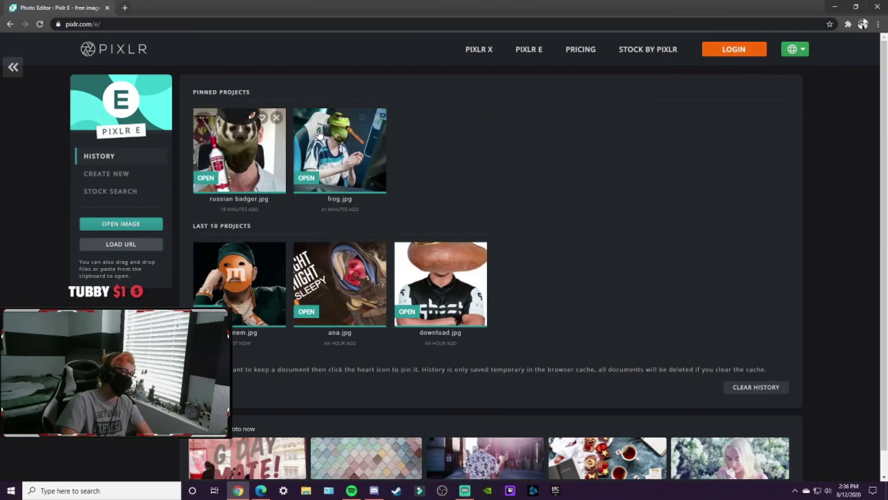